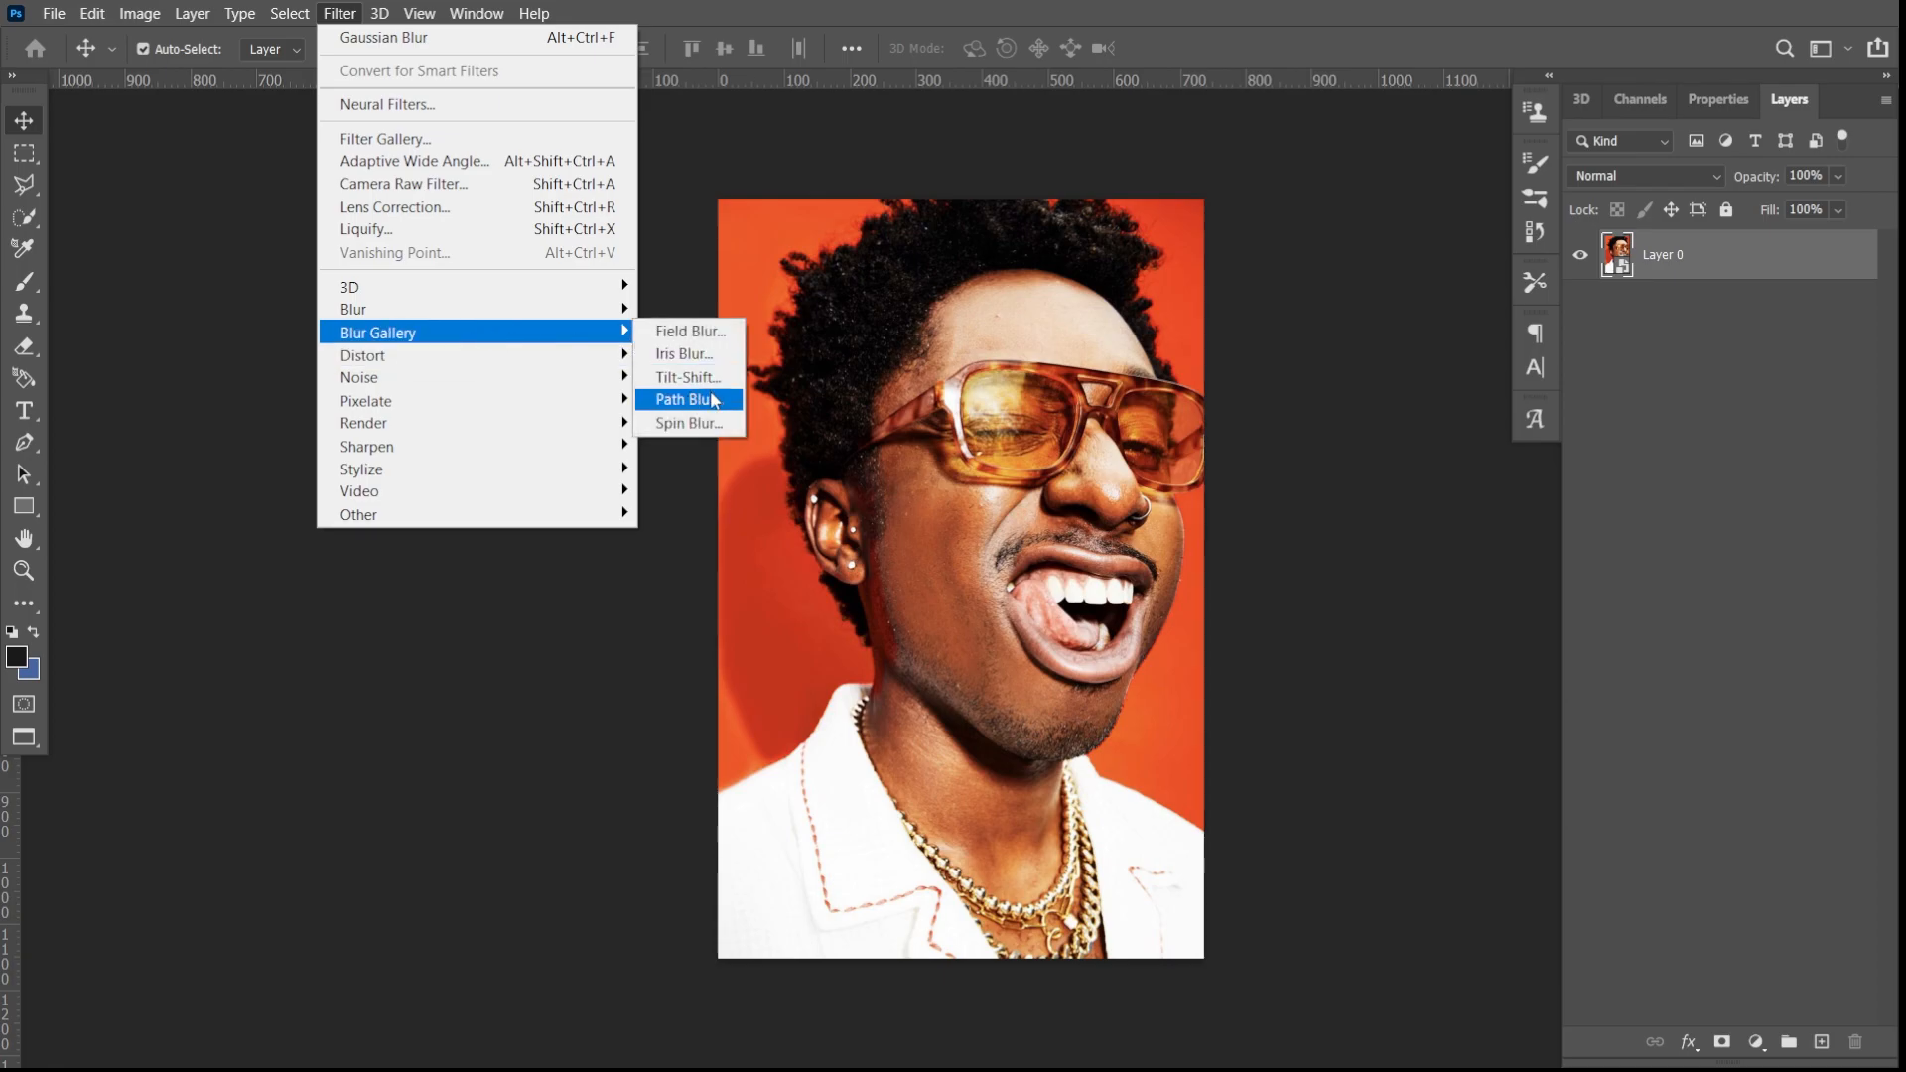
- Start a Path Blur on the portrait with the Rear Sync Flash preset, 500% speed and 0% taper
{"action": "left_click", "coordinate": [708, 400]}
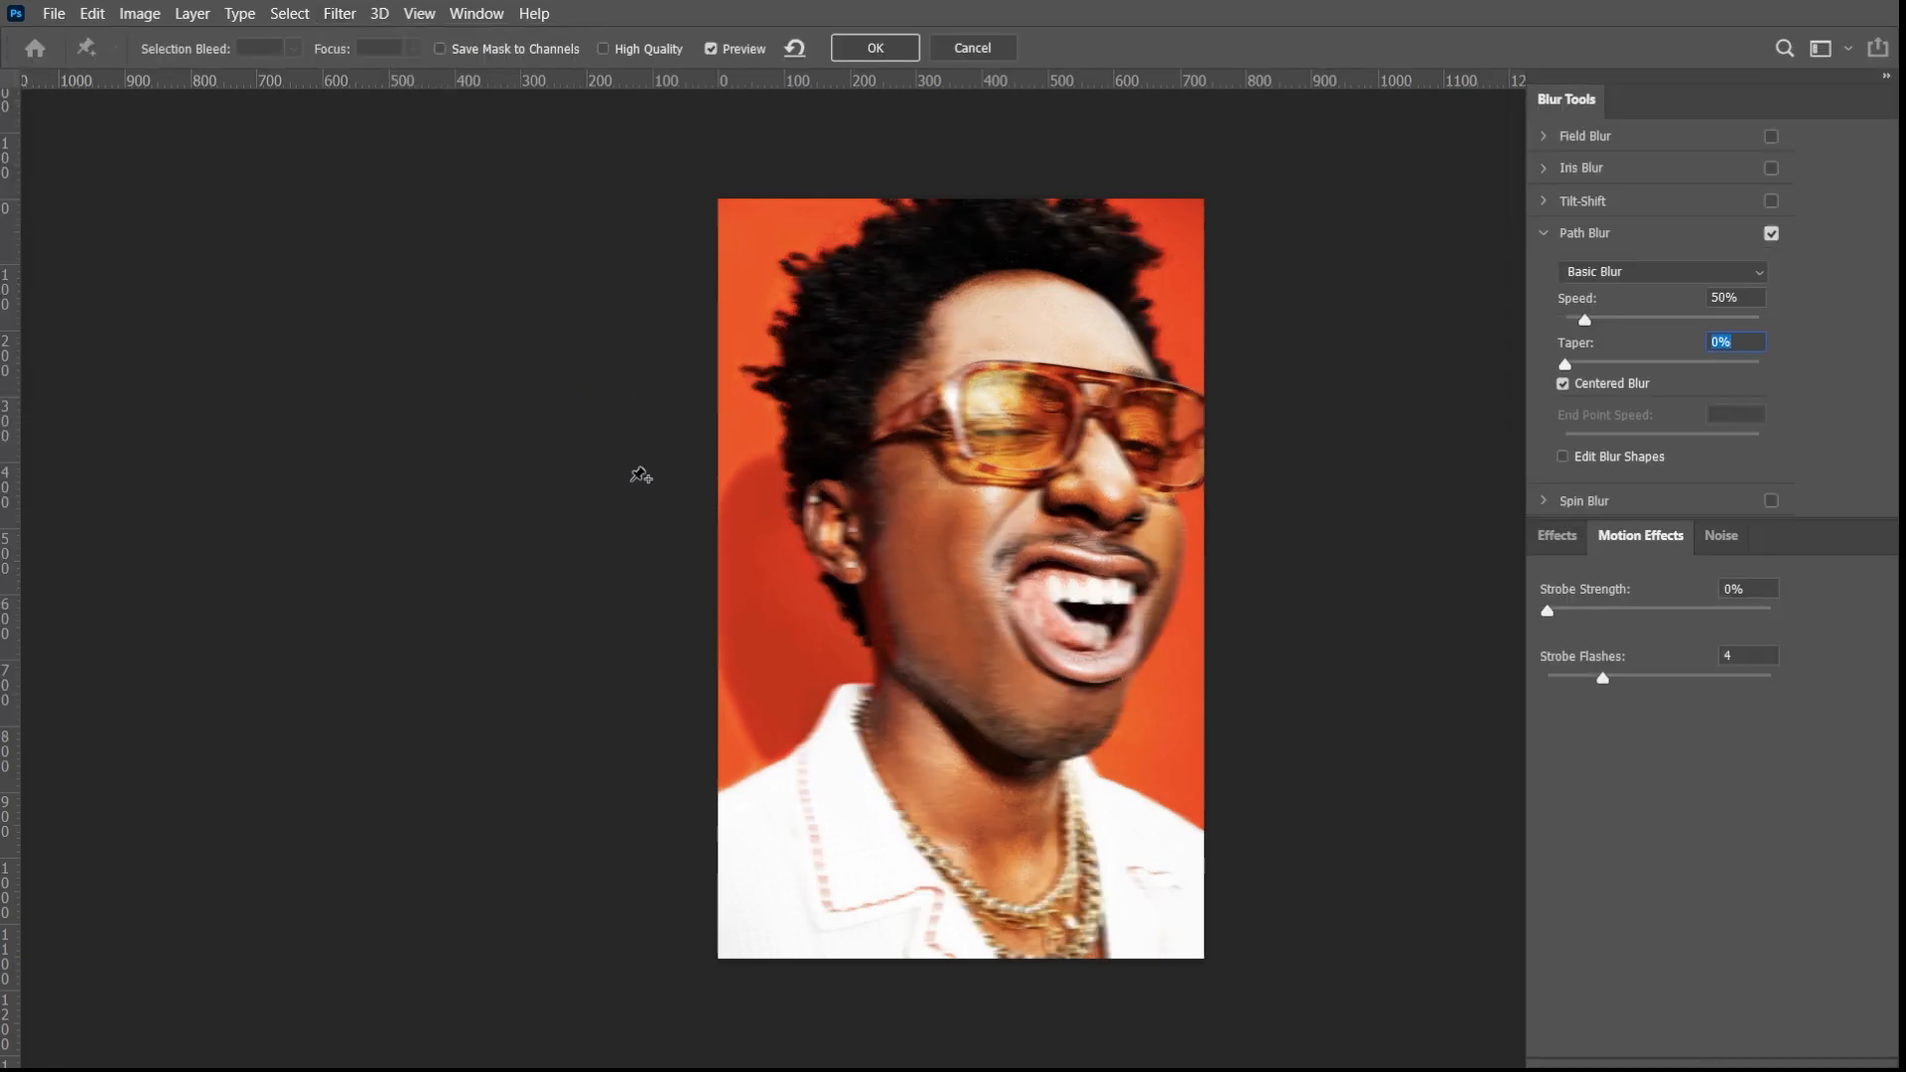
{"action": "left_click", "coordinate": [1625, 274]}
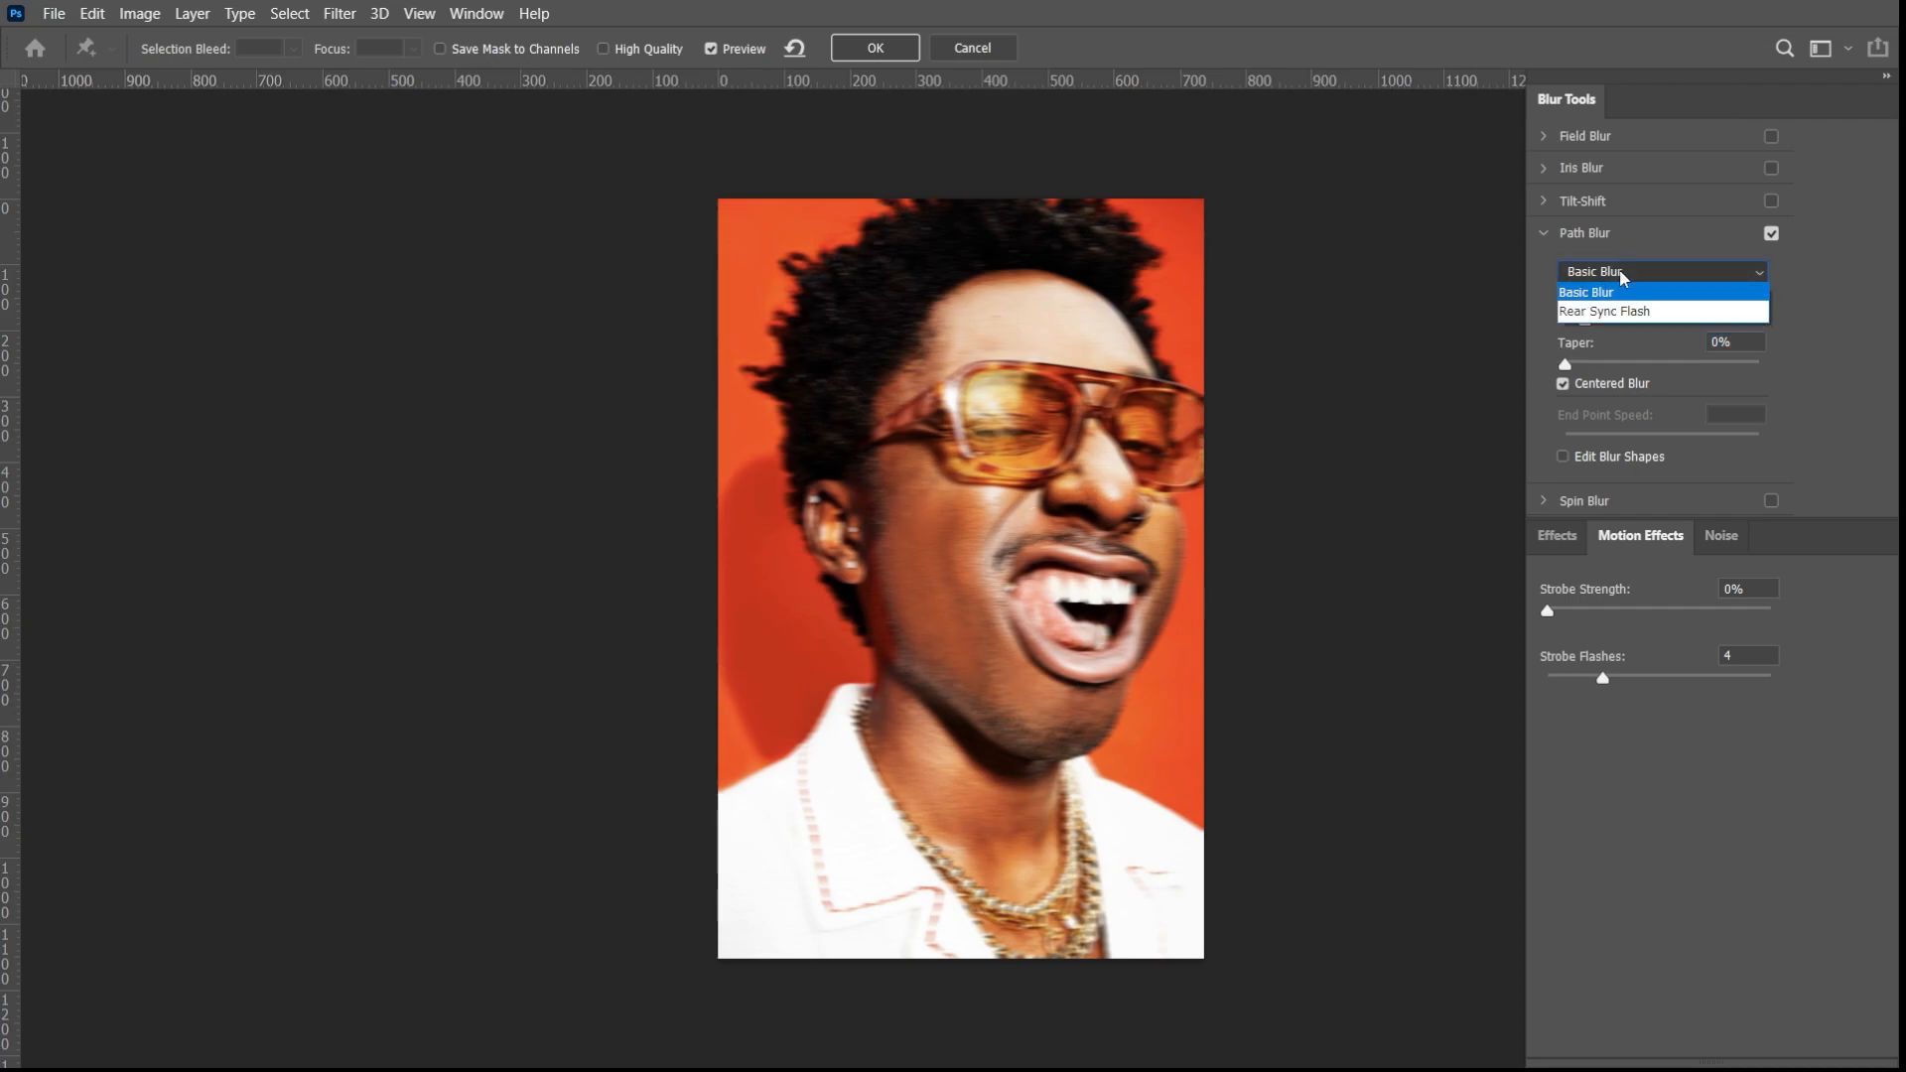
{"action": "left_click", "coordinate": [1638, 312]}
{"action": "left_click_drag", "start_coordinate": [1604, 322], "coordinate": [1767, 320]}
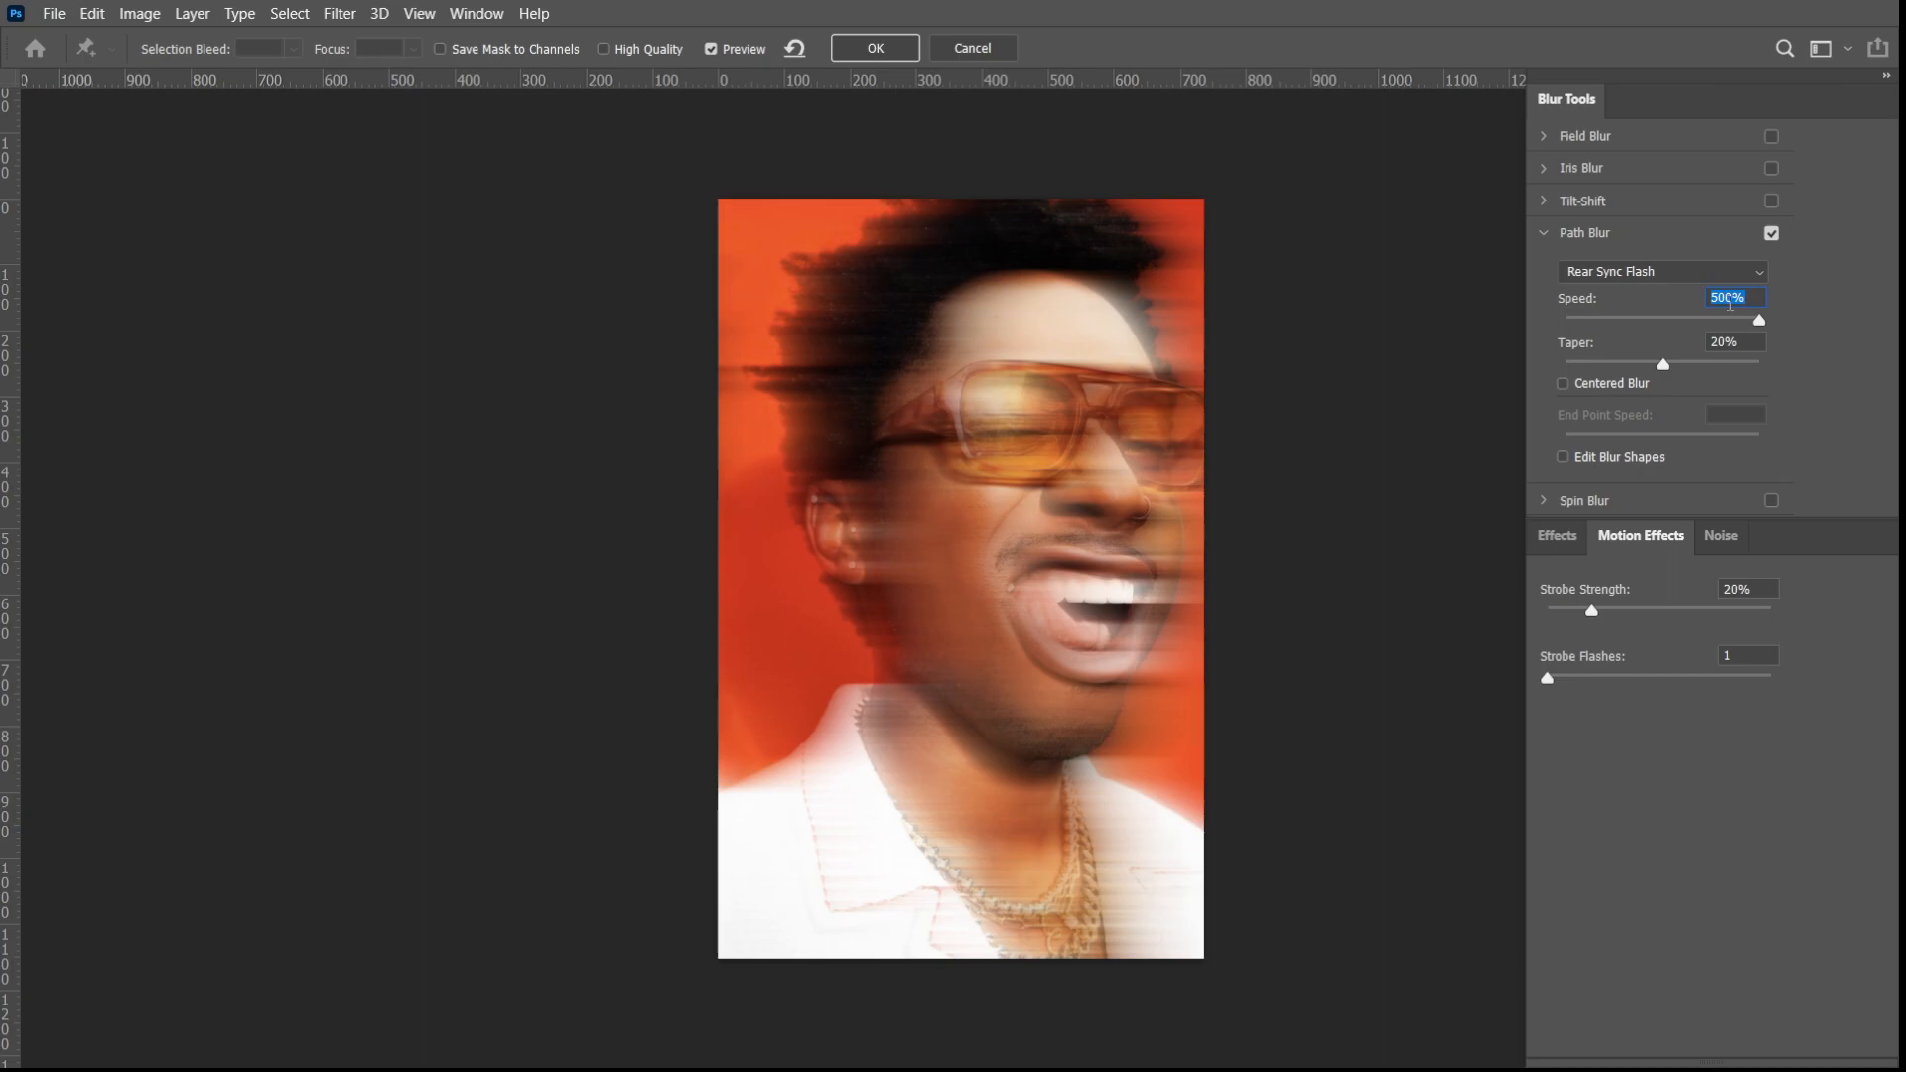
{"action": "left_click_drag", "start_coordinate": [1664, 364], "coordinate": [1536, 378]}
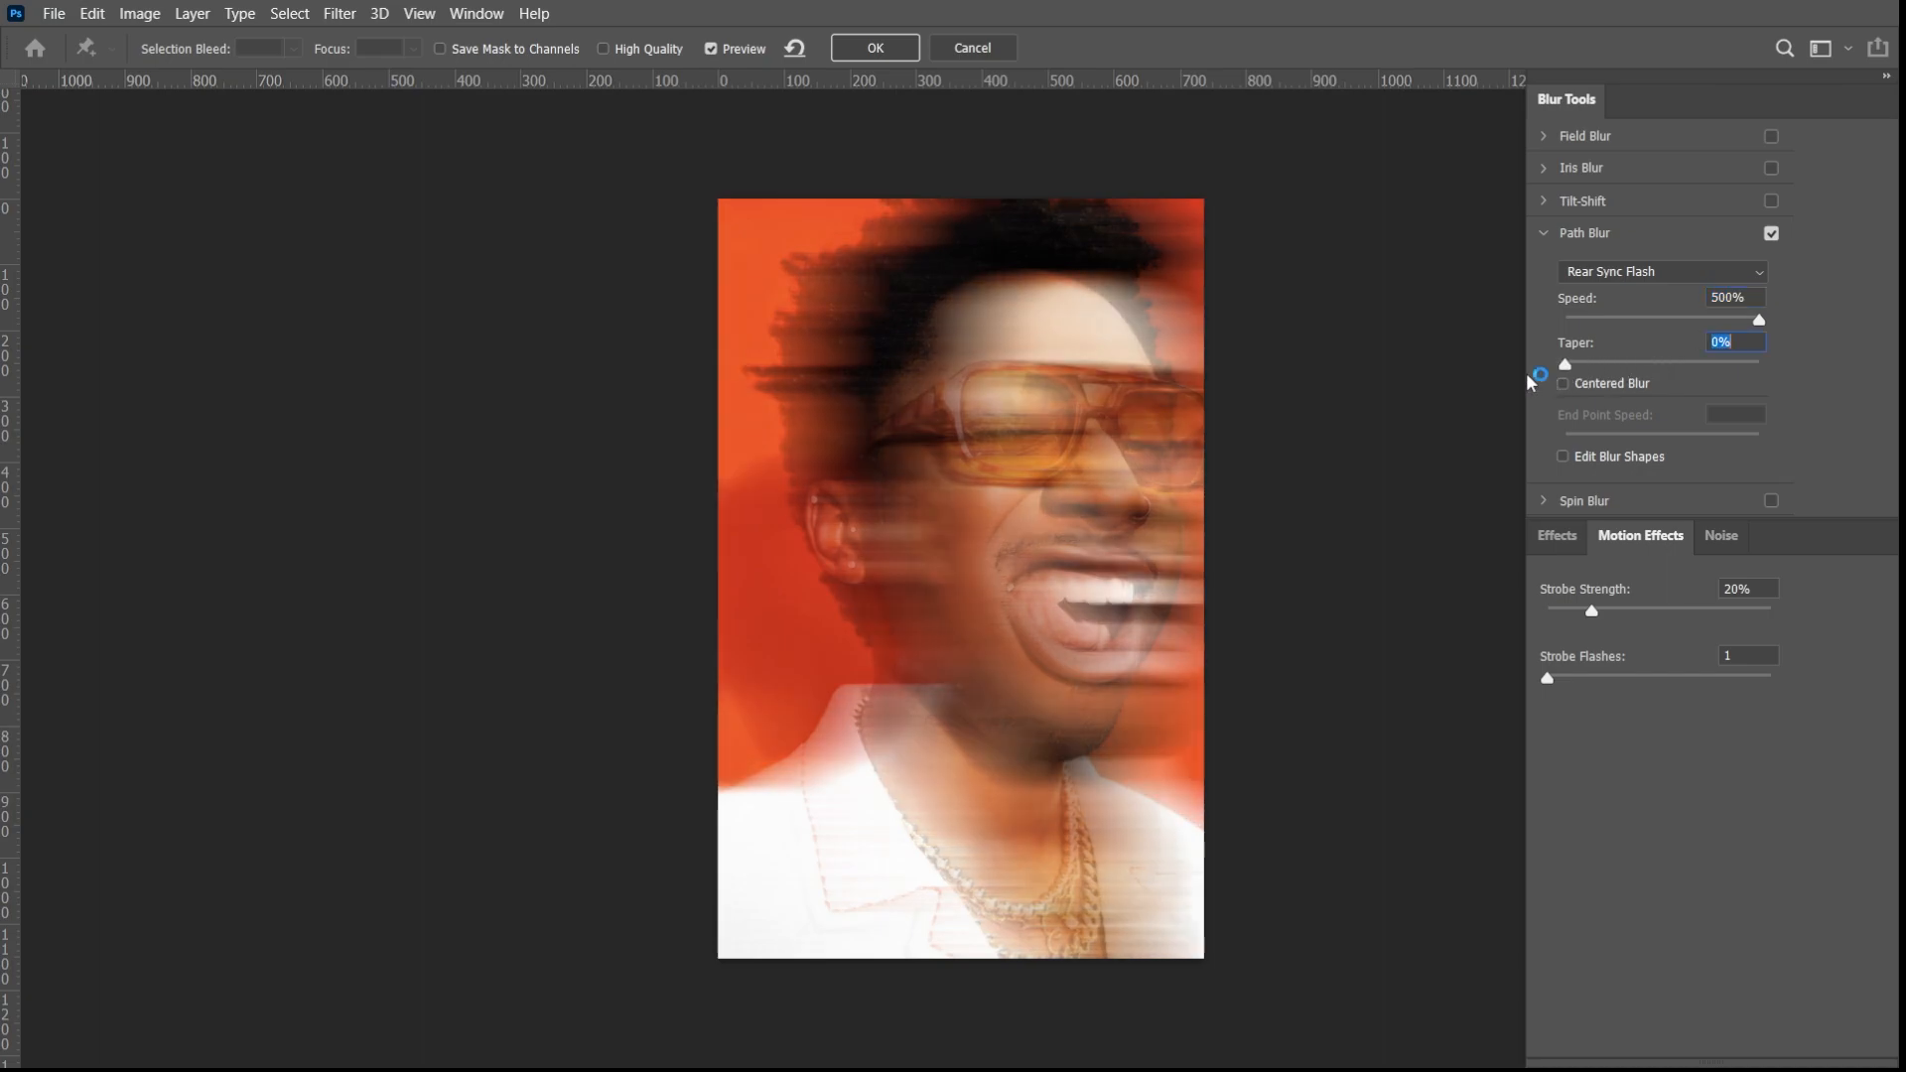
- Draw additional blur paths across the portrait, from the neck area and from the upper-left corner of the image, and apply the blur
{"action": "left_click", "coordinate": [838, 714]}
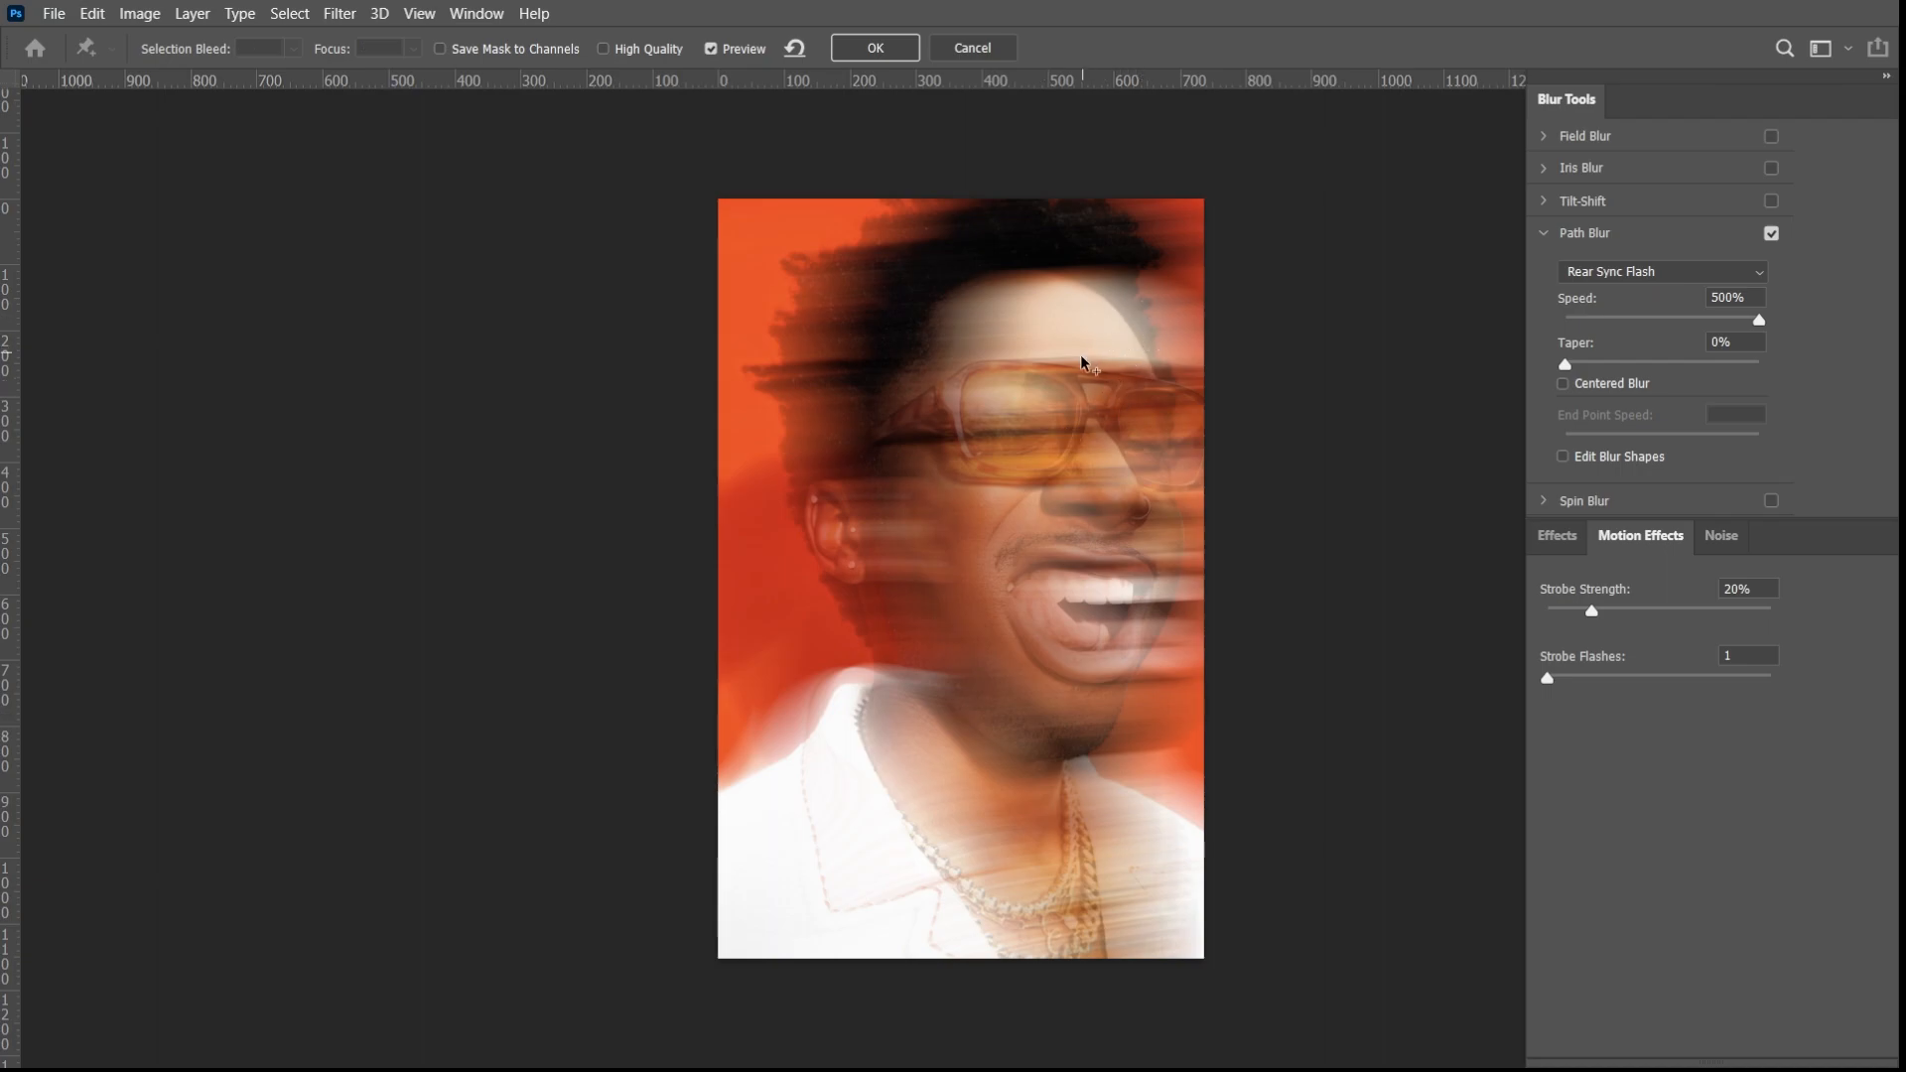
{"action": "left_click", "coordinate": [740, 226]}
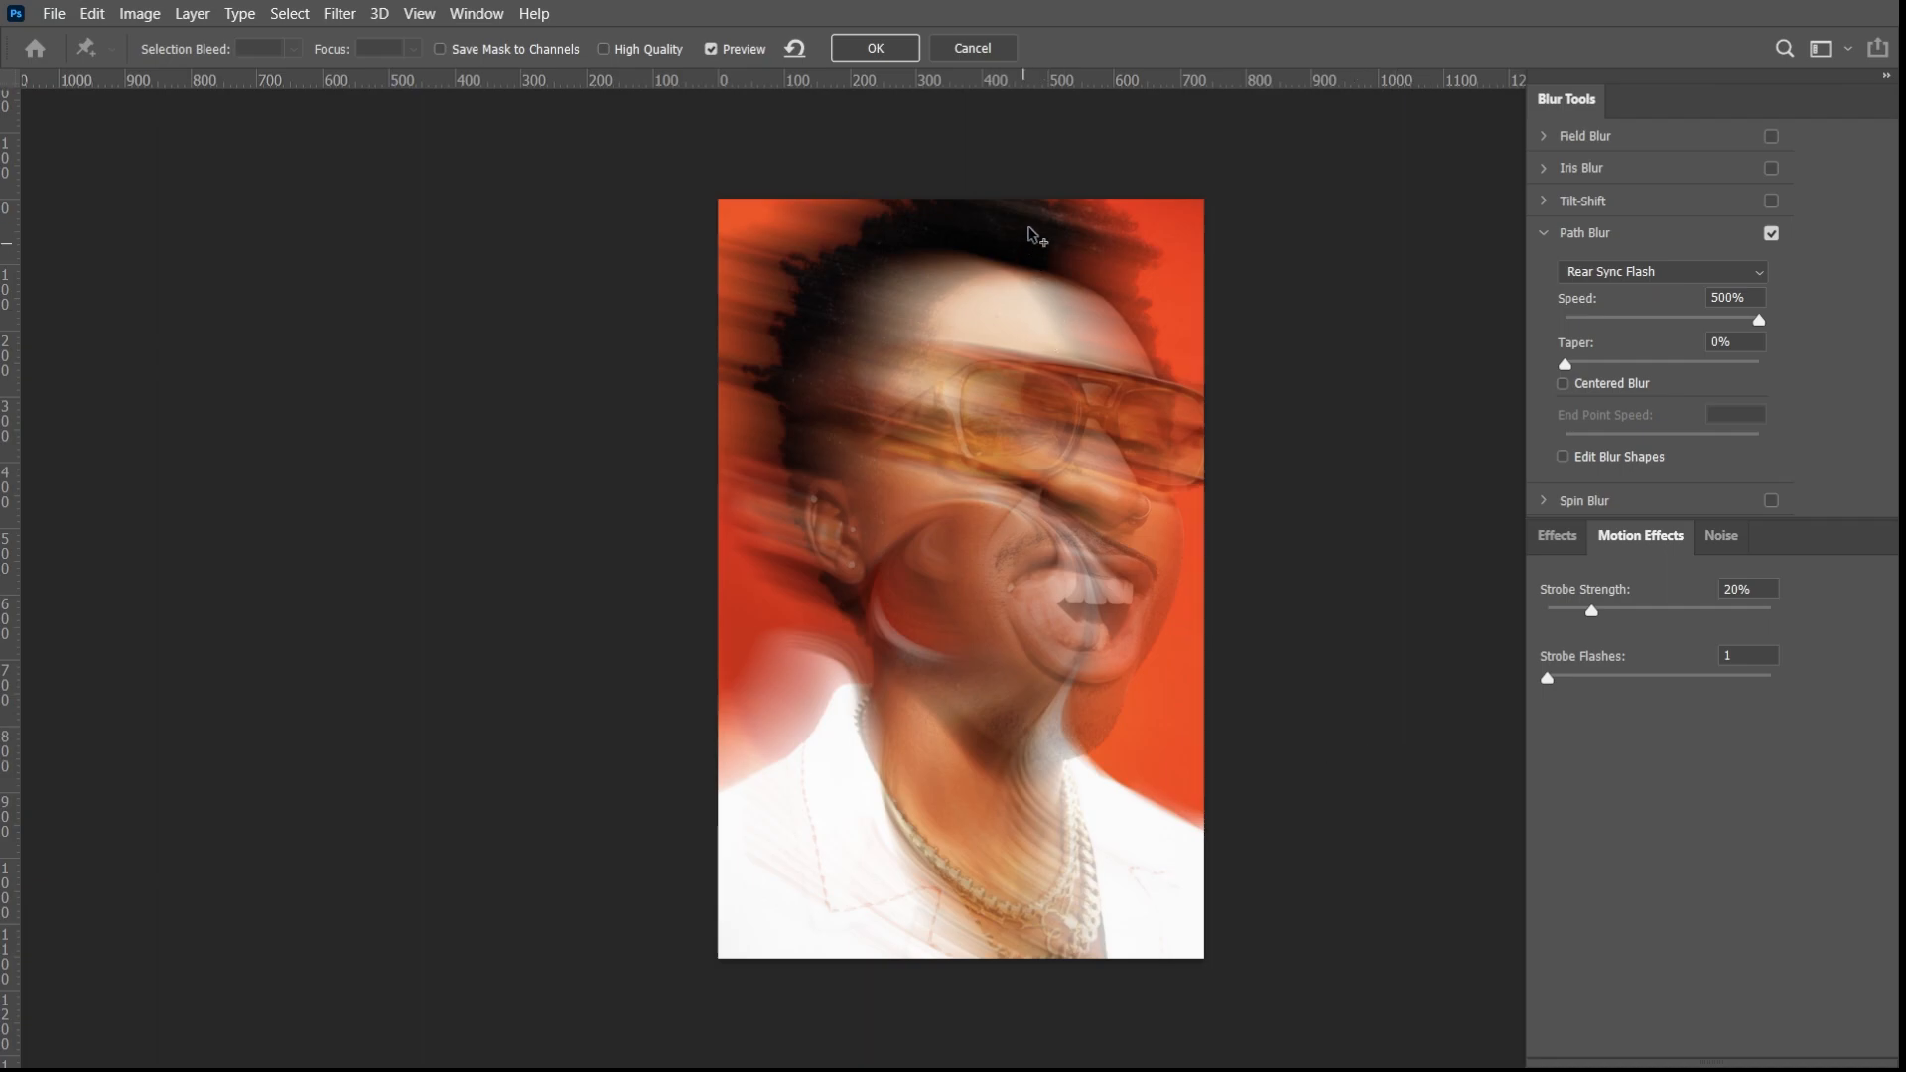
{"action": "left_click", "coordinate": [874, 48]}
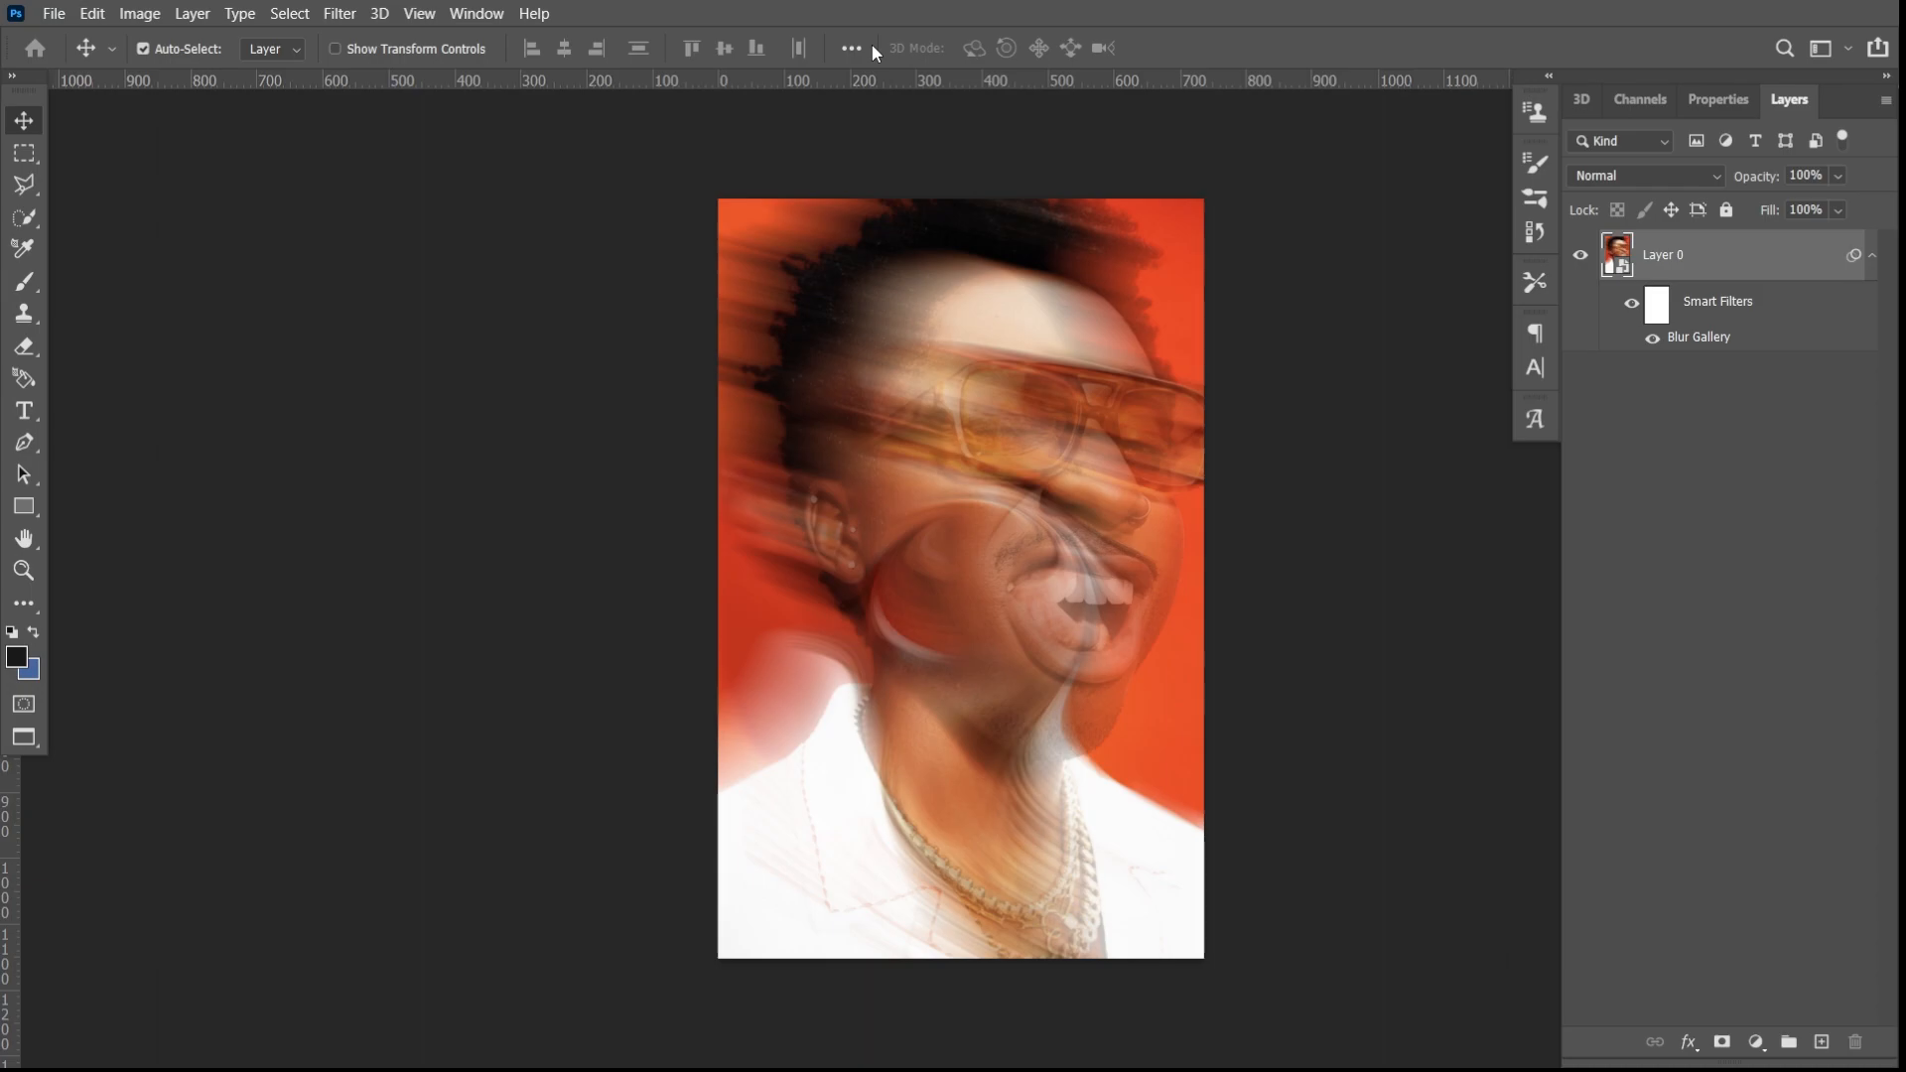
- Examine the motion blur up close across the face, hair and shirt
{"action": "key", "text": "ctrl+plus"}
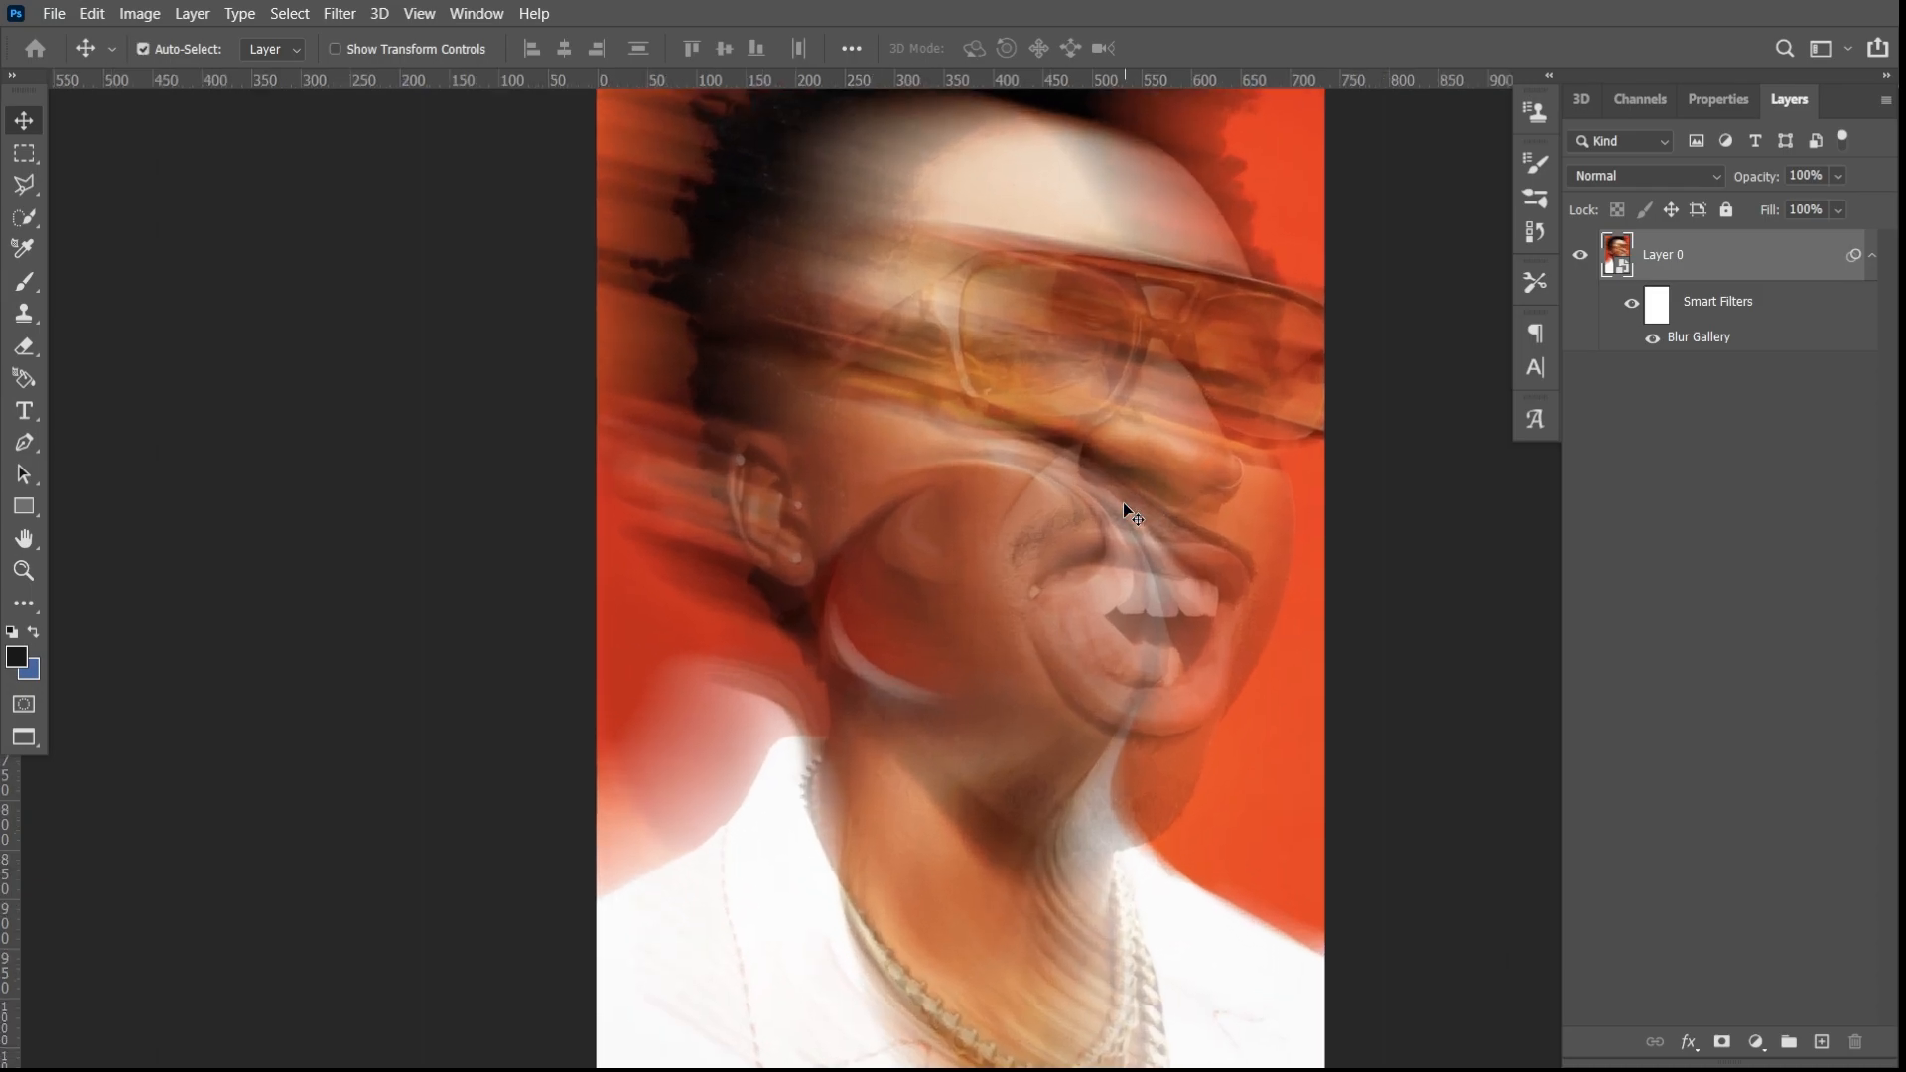
{"action": "scroll", "coordinate": [1272, 695], "scroll_direction": "up", "scroll_amount": 2}
{"action": "scroll", "coordinate": [1281, 703], "scroll_direction": "up", "scroll_amount": 1}
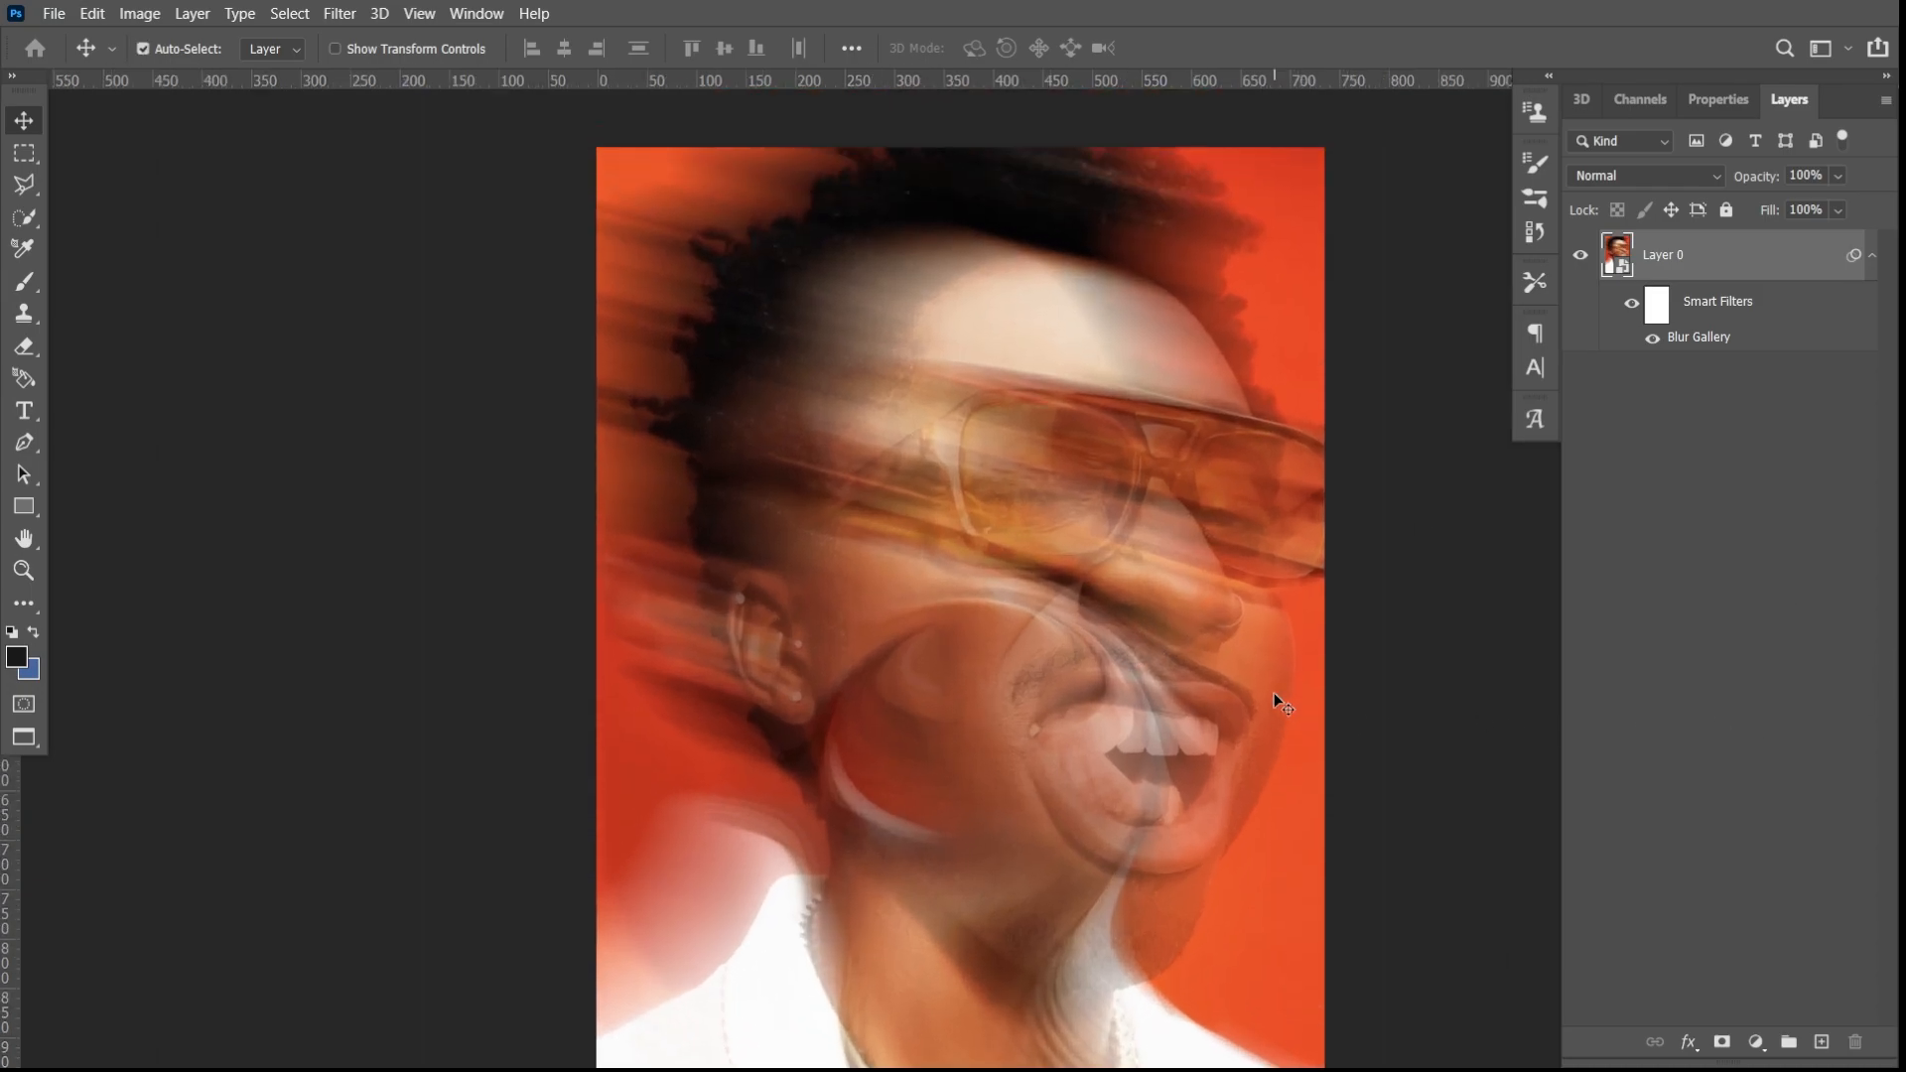
{"action": "scroll", "coordinate": [1272, 693], "scroll_direction": "down", "scroll_amount": 1}
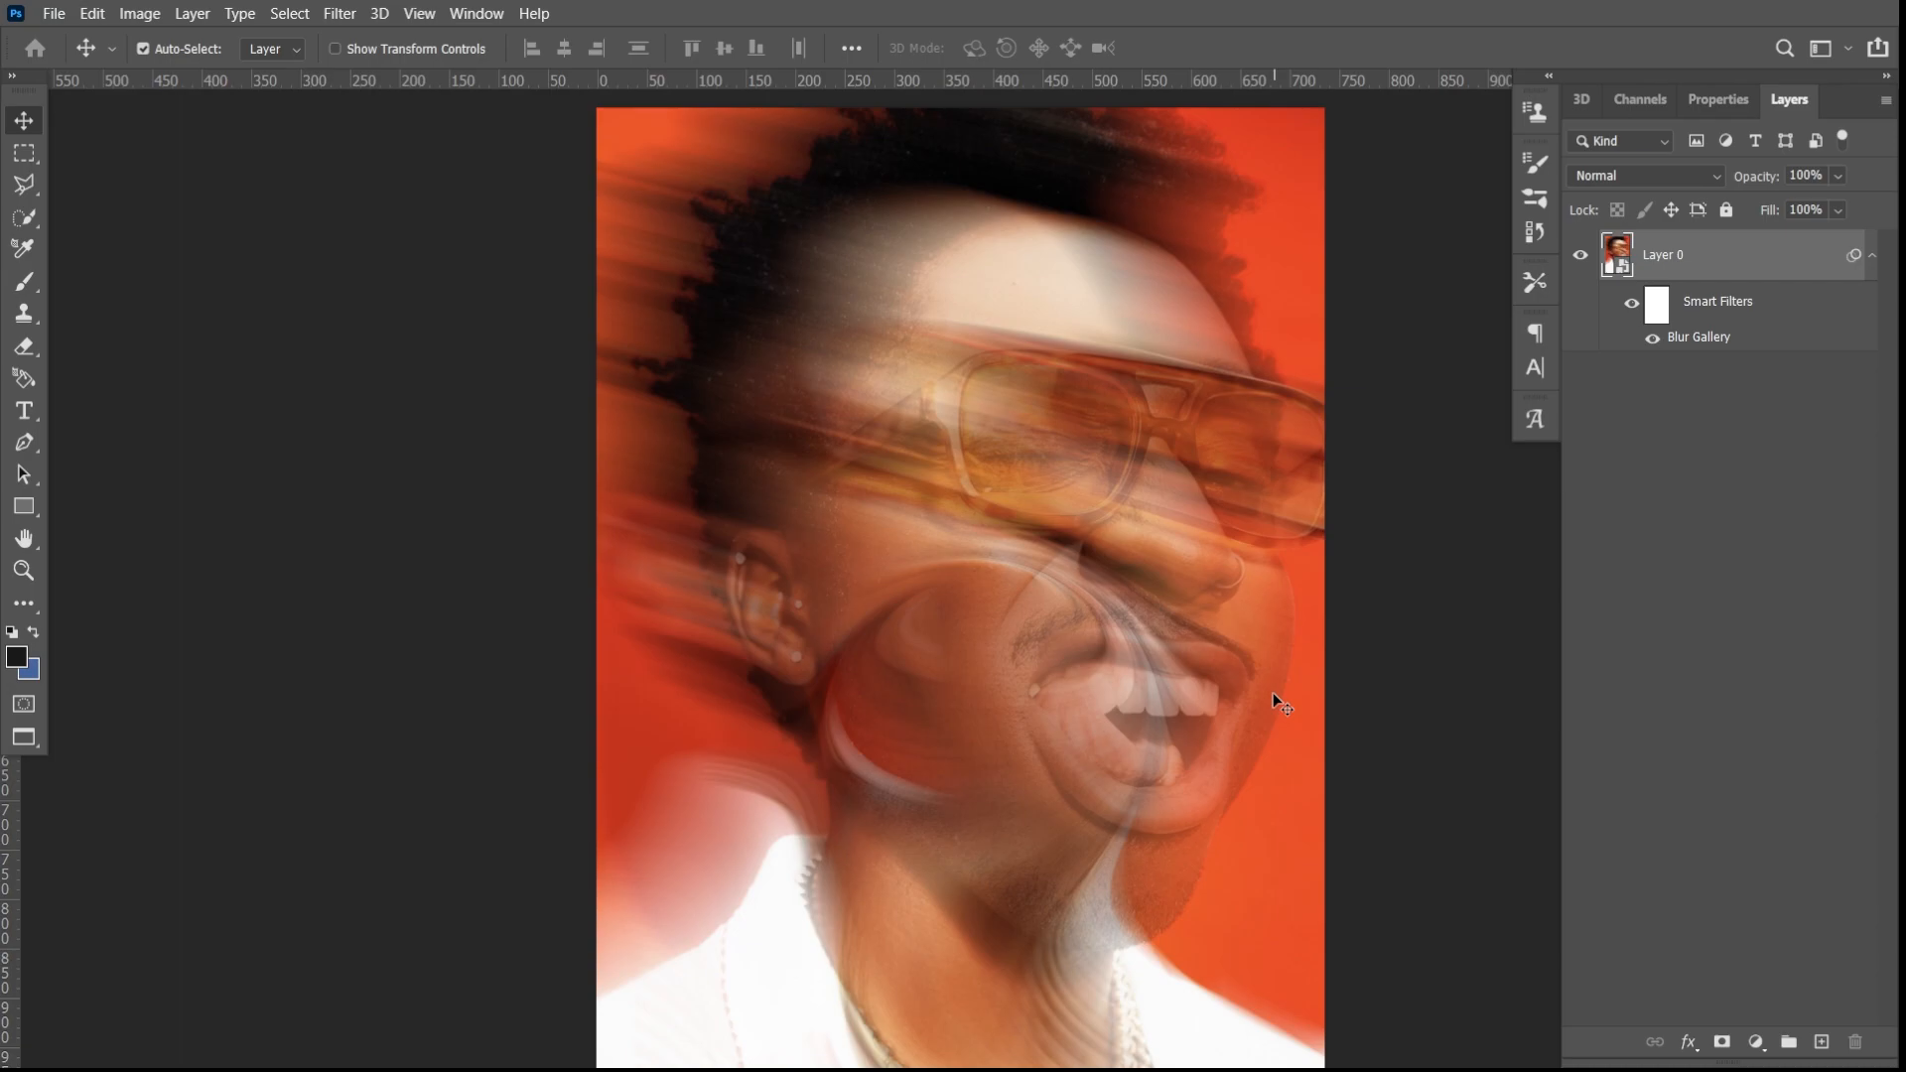
{"action": "scroll", "coordinate": [1272, 693], "scroll_direction": "down", "scroll_amount": 3}
{"action": "scroll", "coordinate": [1267, 693], "scroll_direction": "down", "scroll_amount": 5}
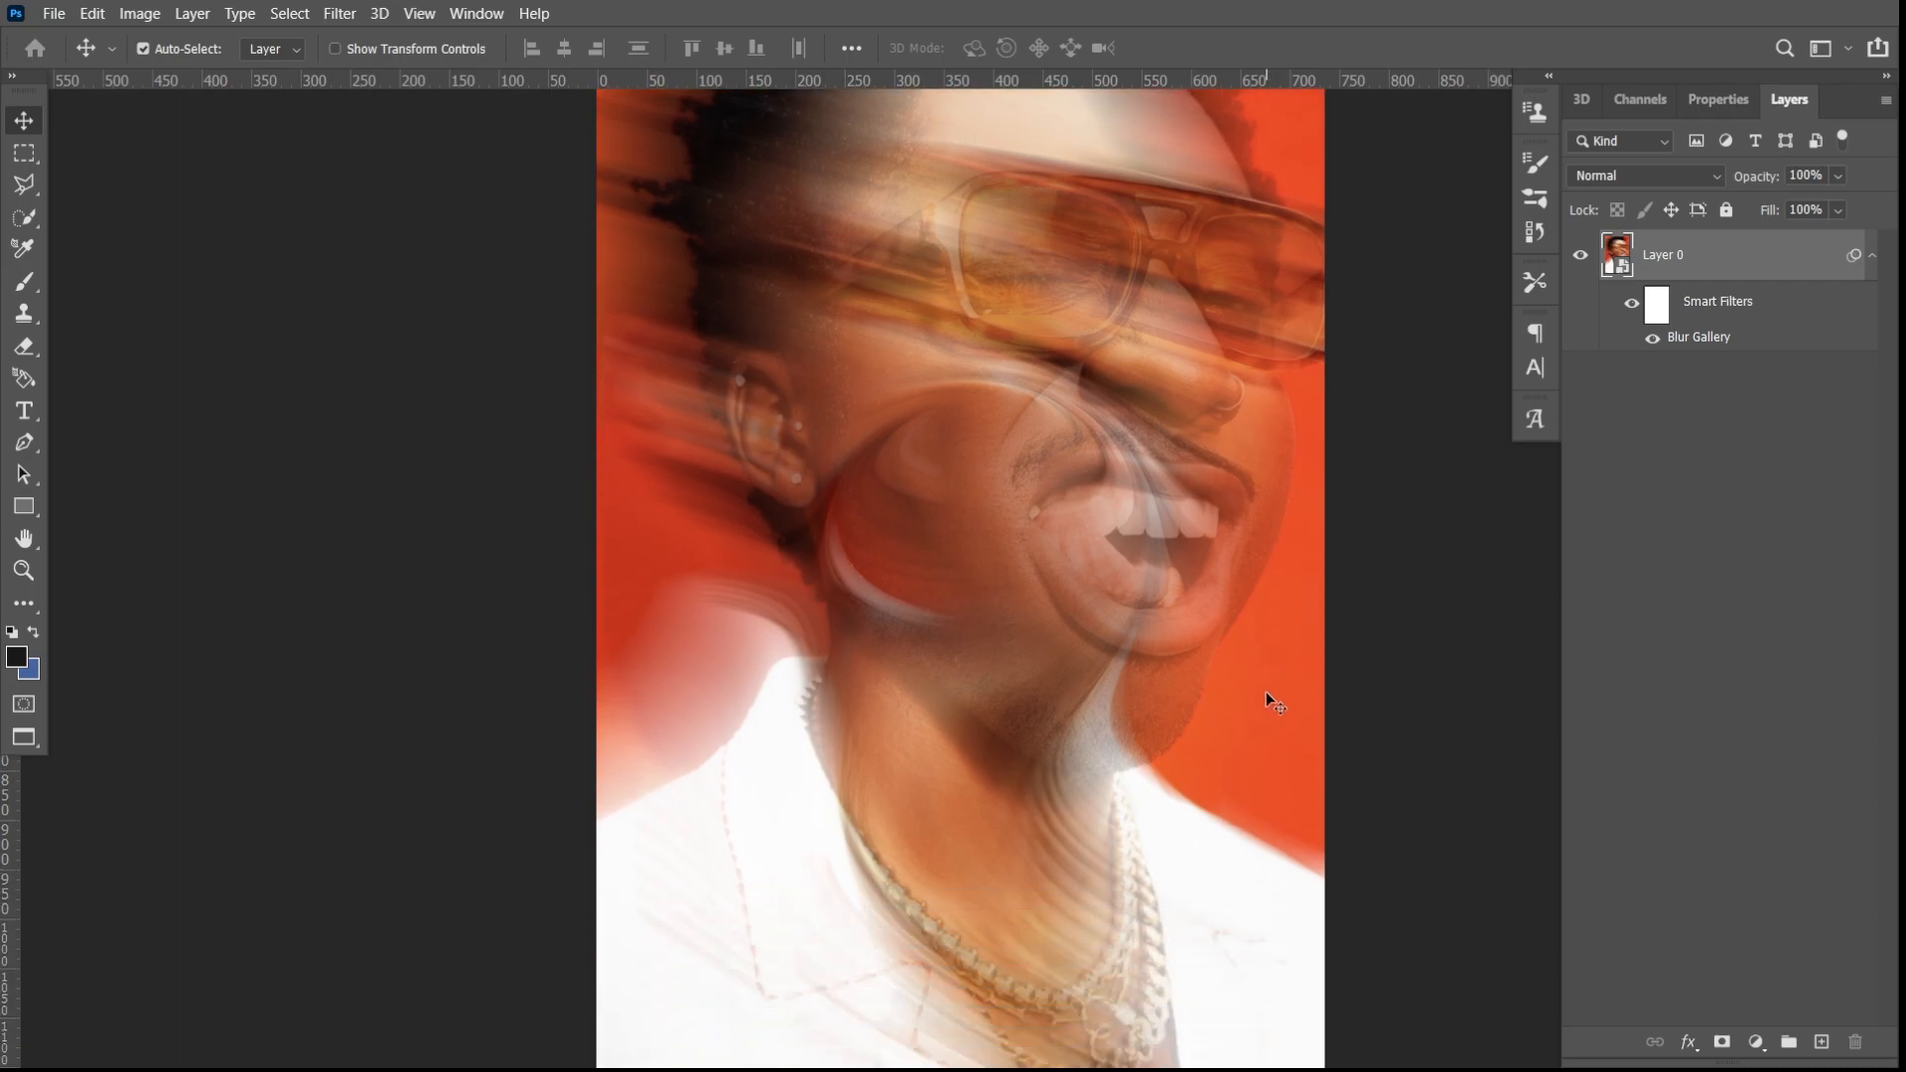
{"action": "scroll", "coordinate": [1266, 691], "scroll_direction": "up", "scroll_amount": 5}
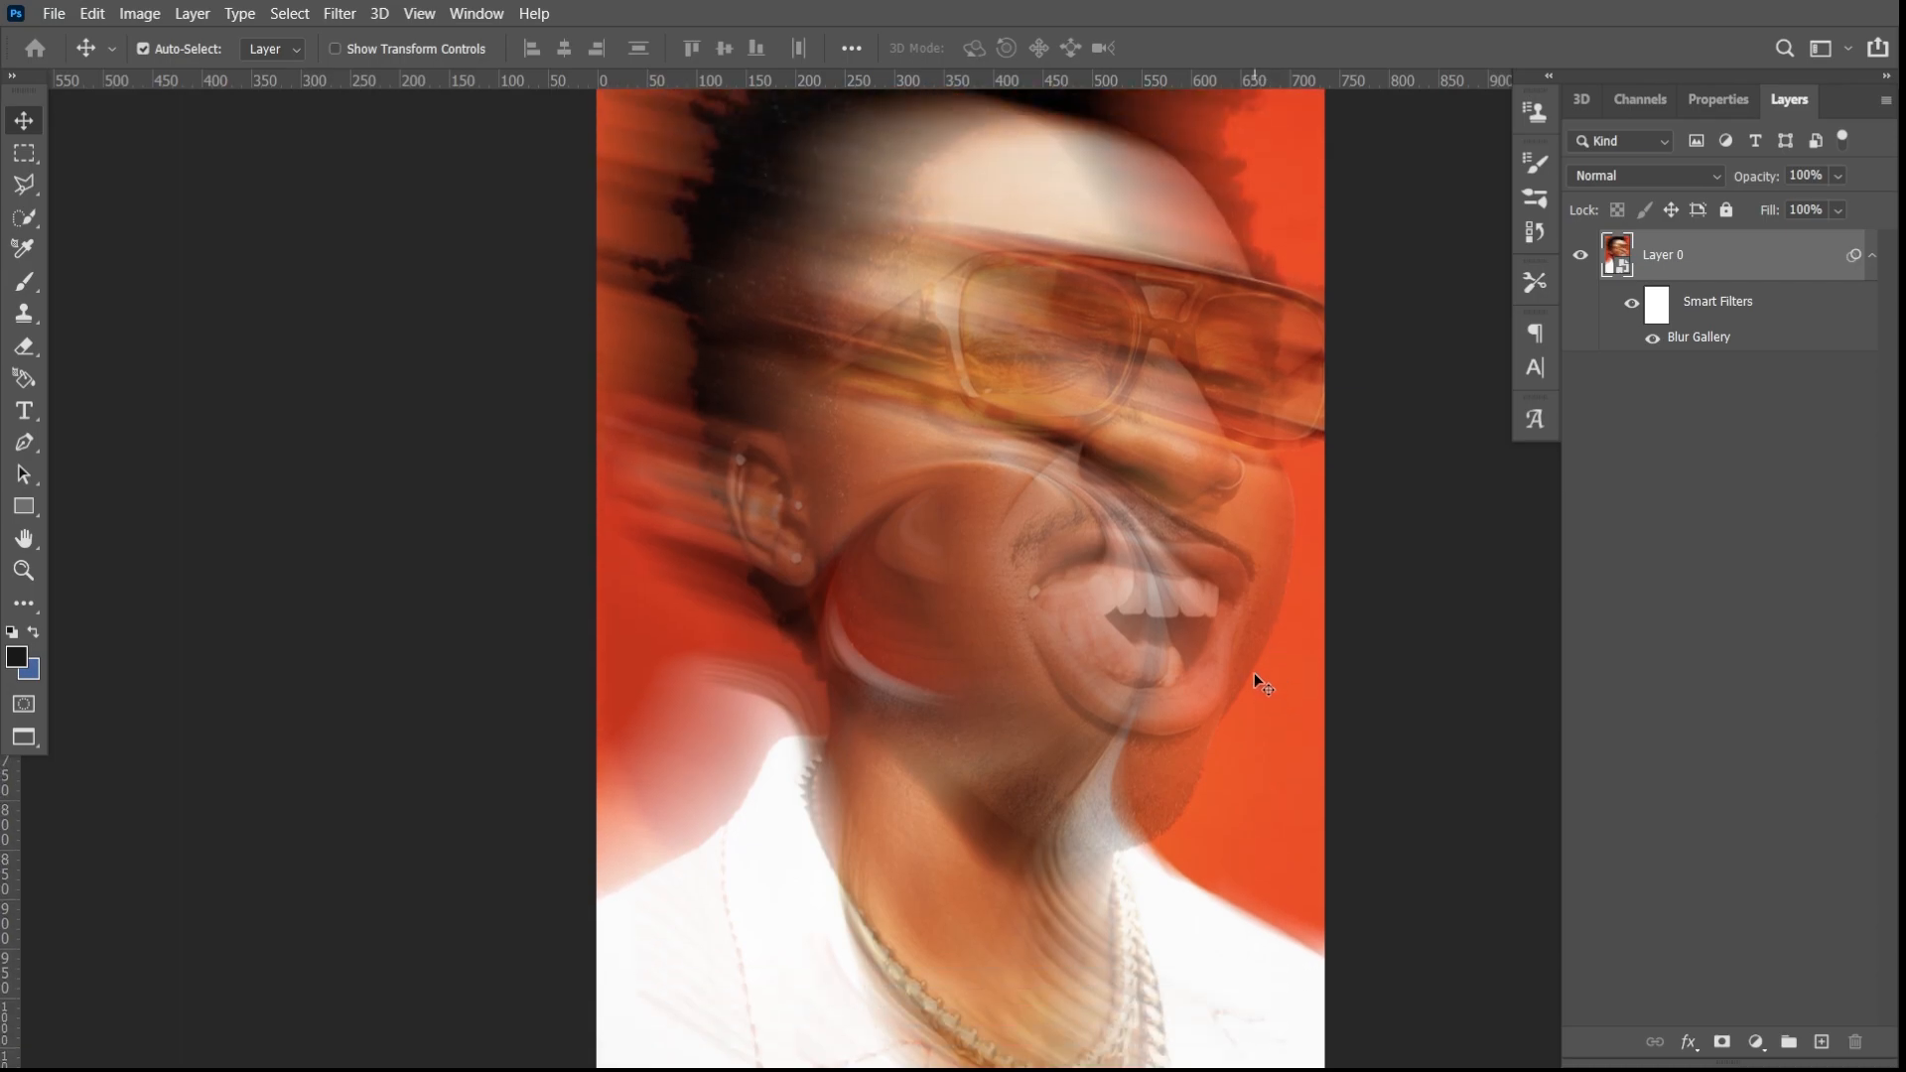
{"action": "key", "text": "ctrl+minus"}
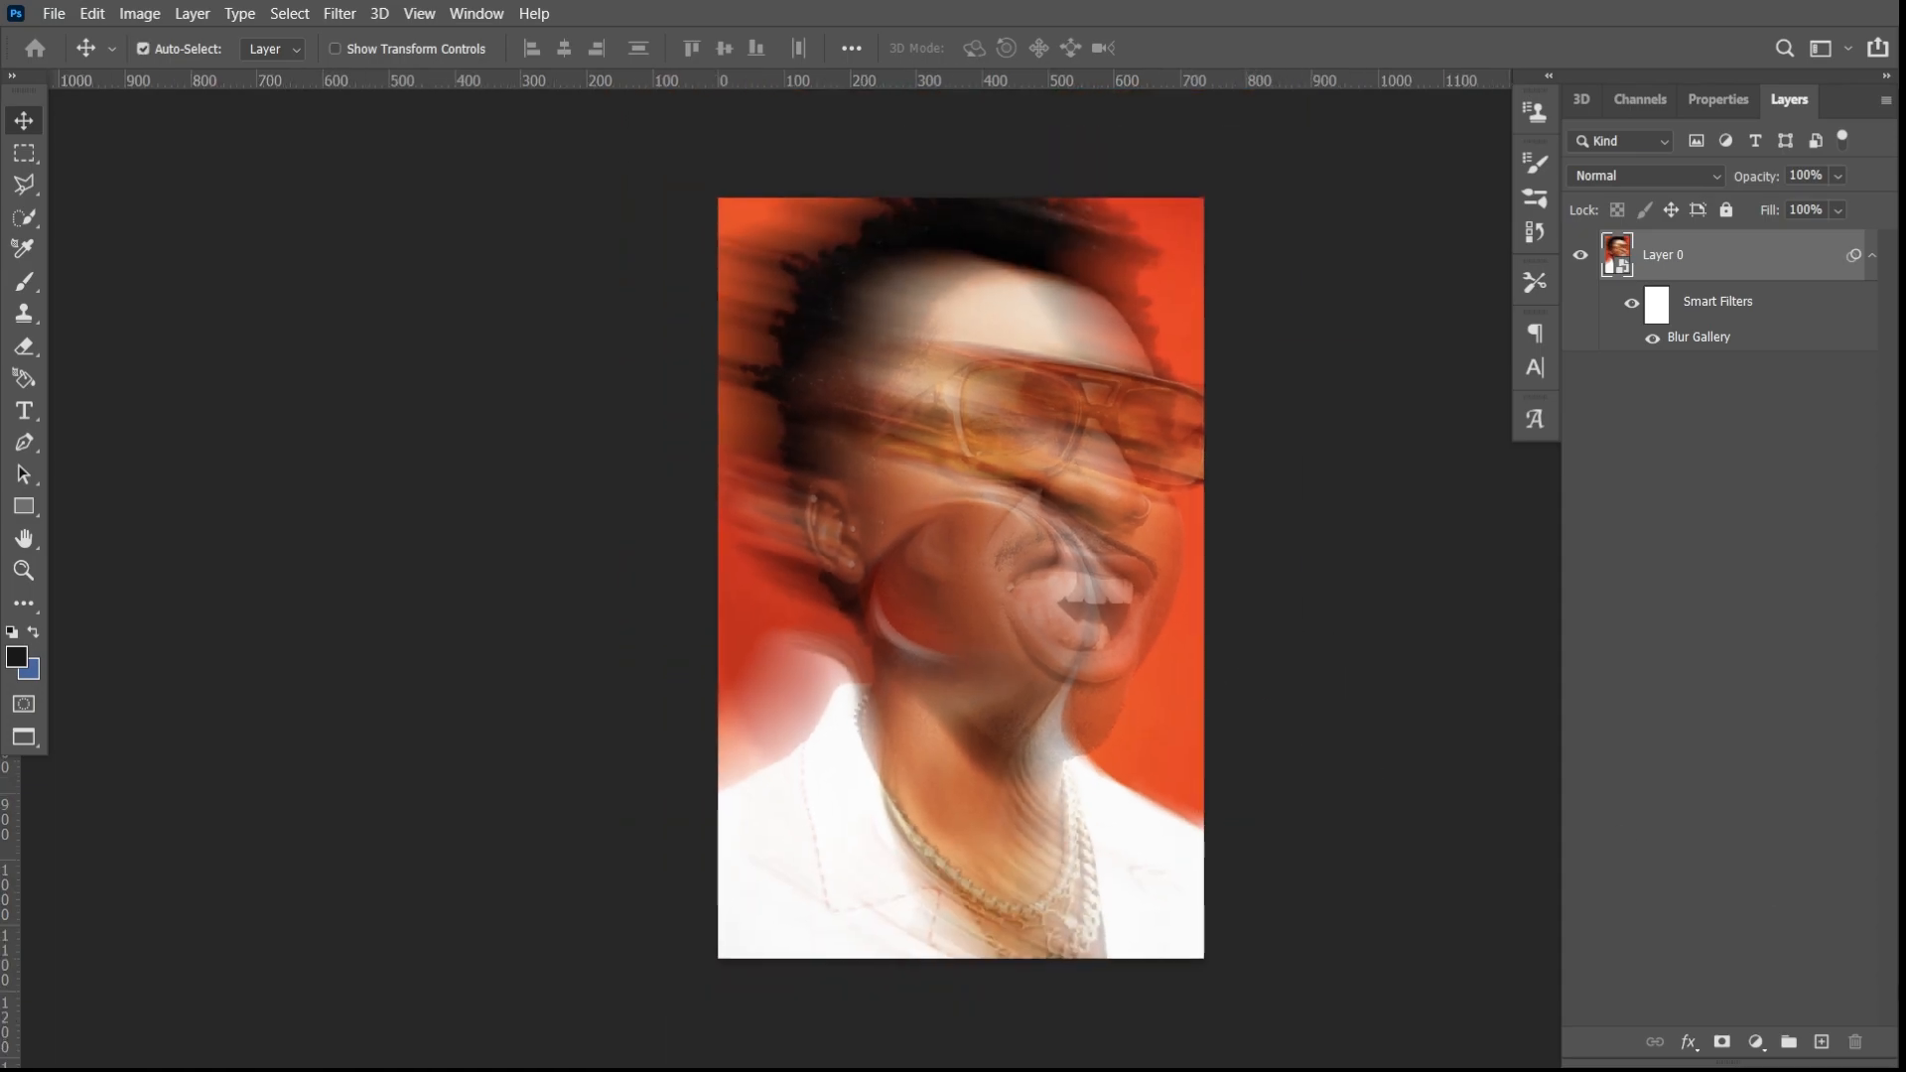
- Add a Solid Color fill layer above the portrait in near-black #0c0c0c
{"action": "left_click", "coordinate": [1755, 1043]}
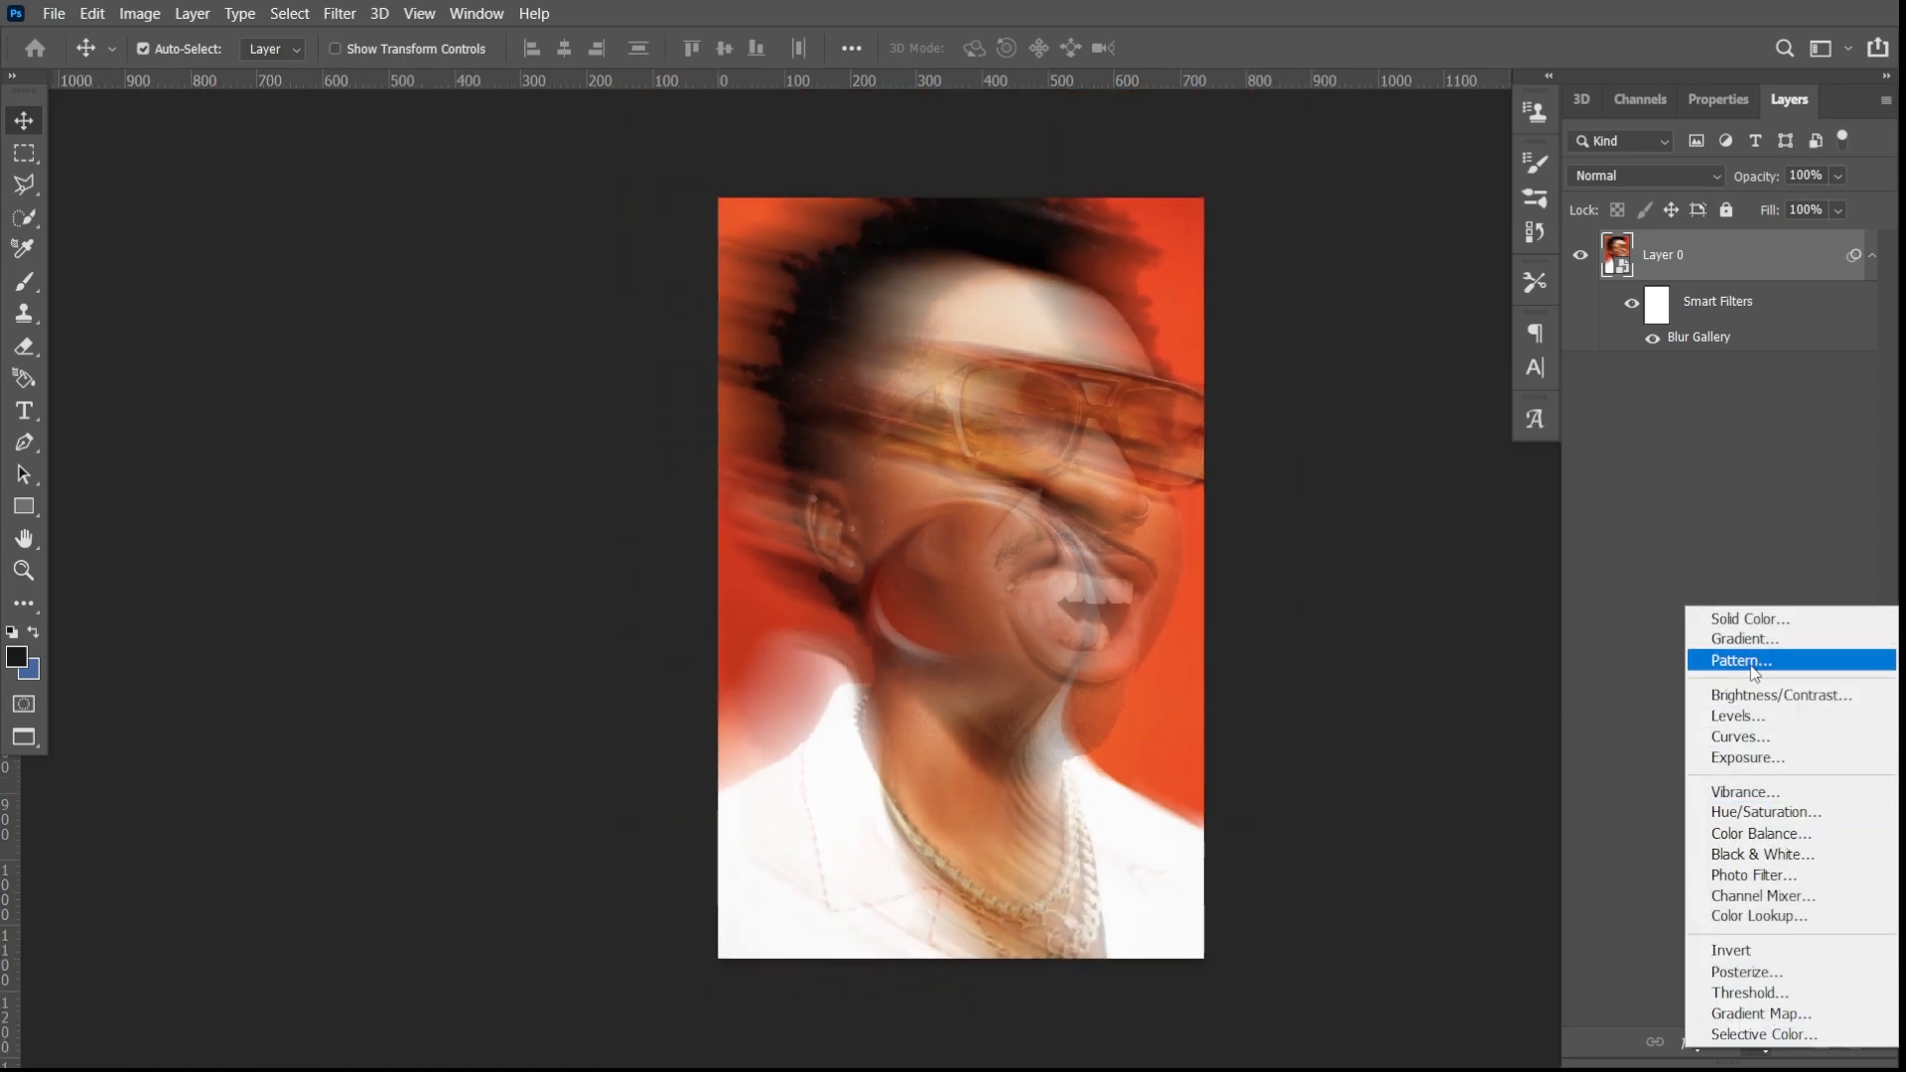
{"action": "left_click", "coordinate": [1749, 617]}
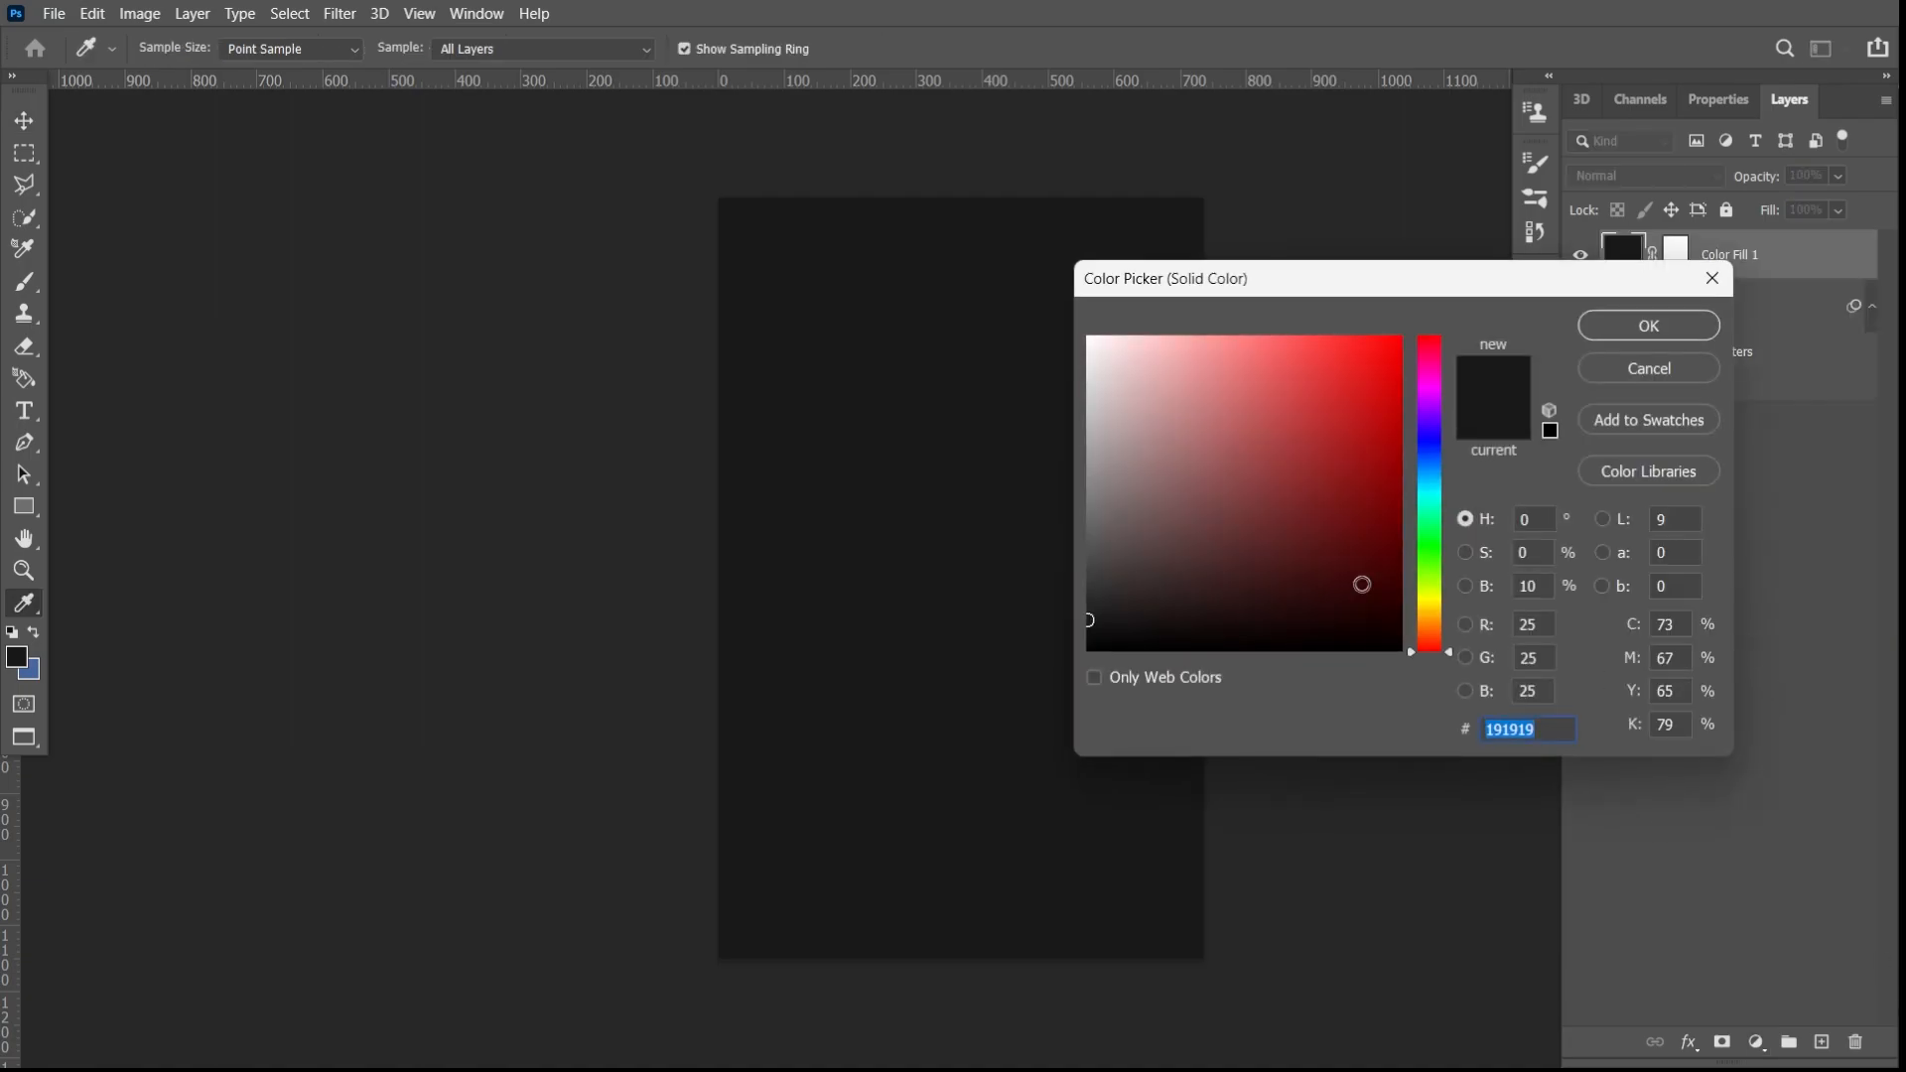
{"action": "left_click", "coordinate": [1091, 636]}
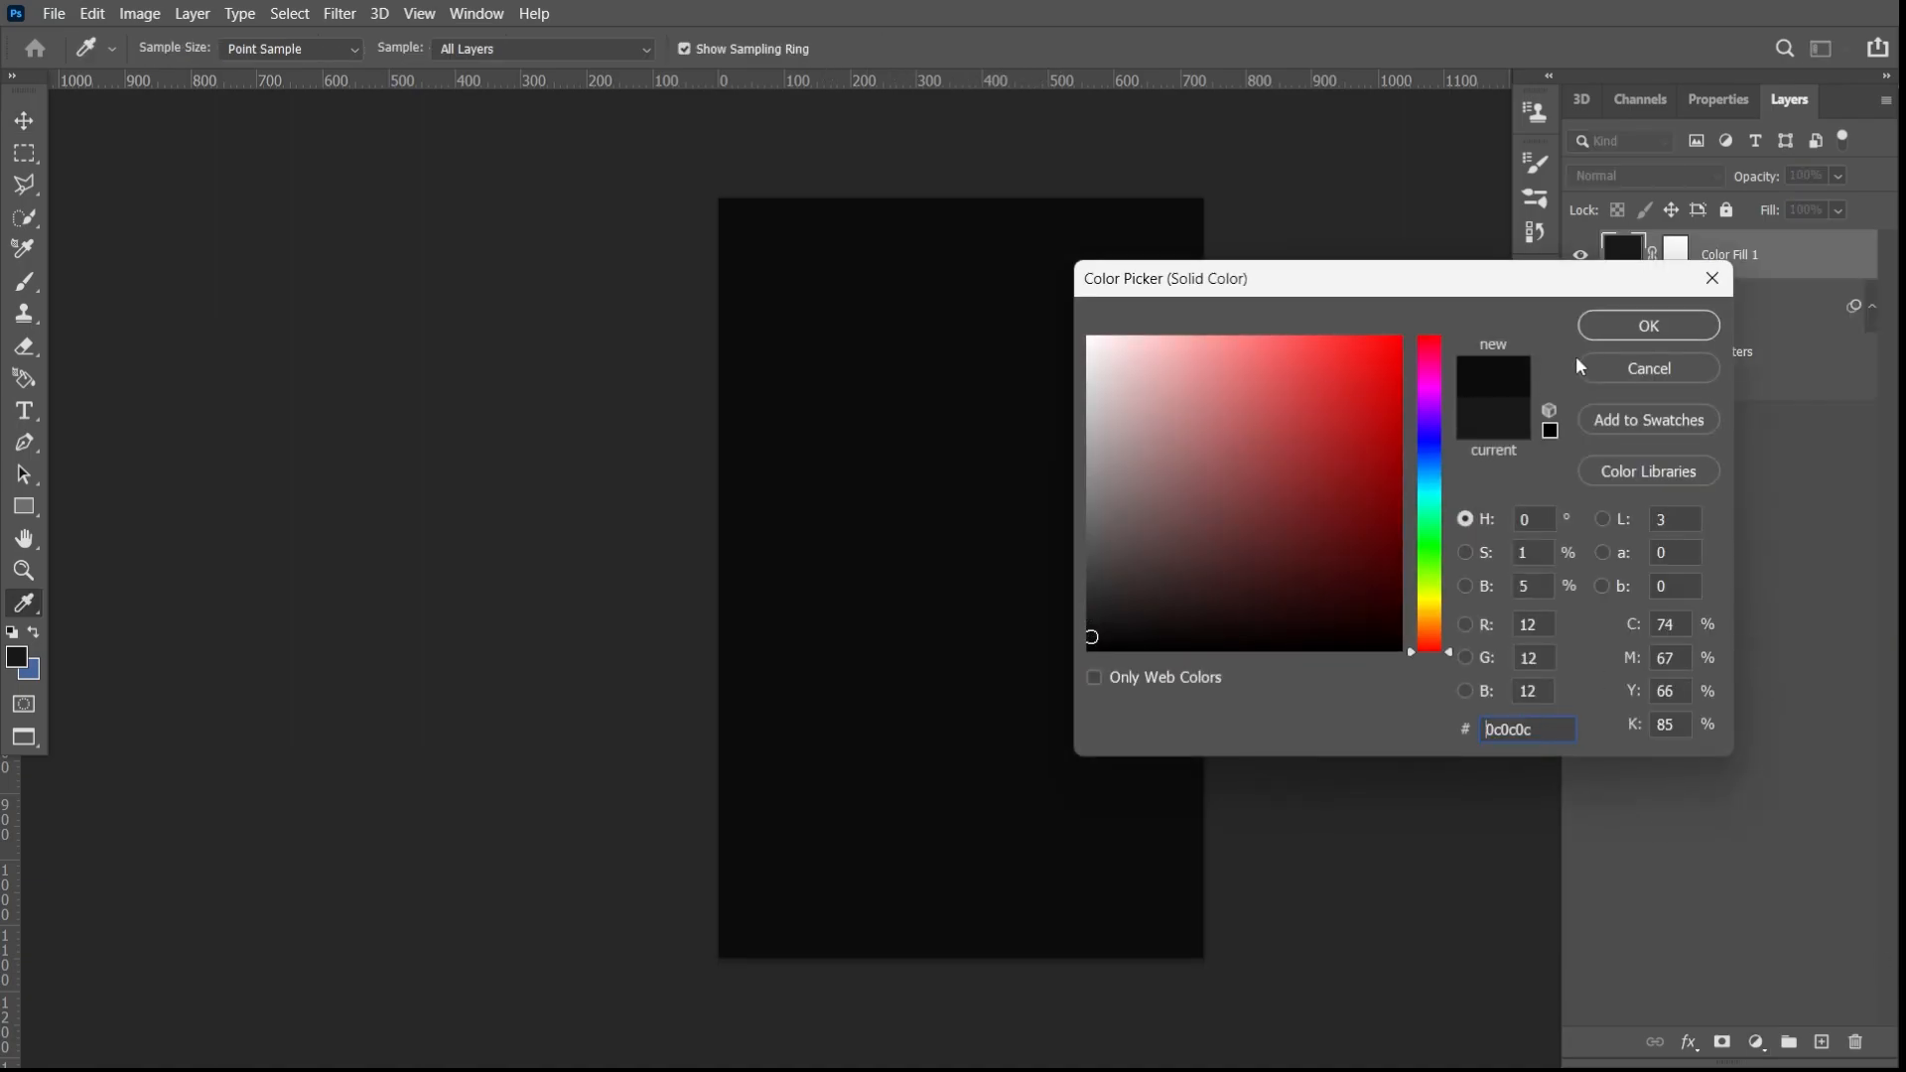
{"action": "left_click", "coordinate": [1648, 325]}
- Convert the dark fill layer to a smart object and apply the Pointillize filter with a cell size of 3
{"action": "left_click", "coordinate": [337, 13]}
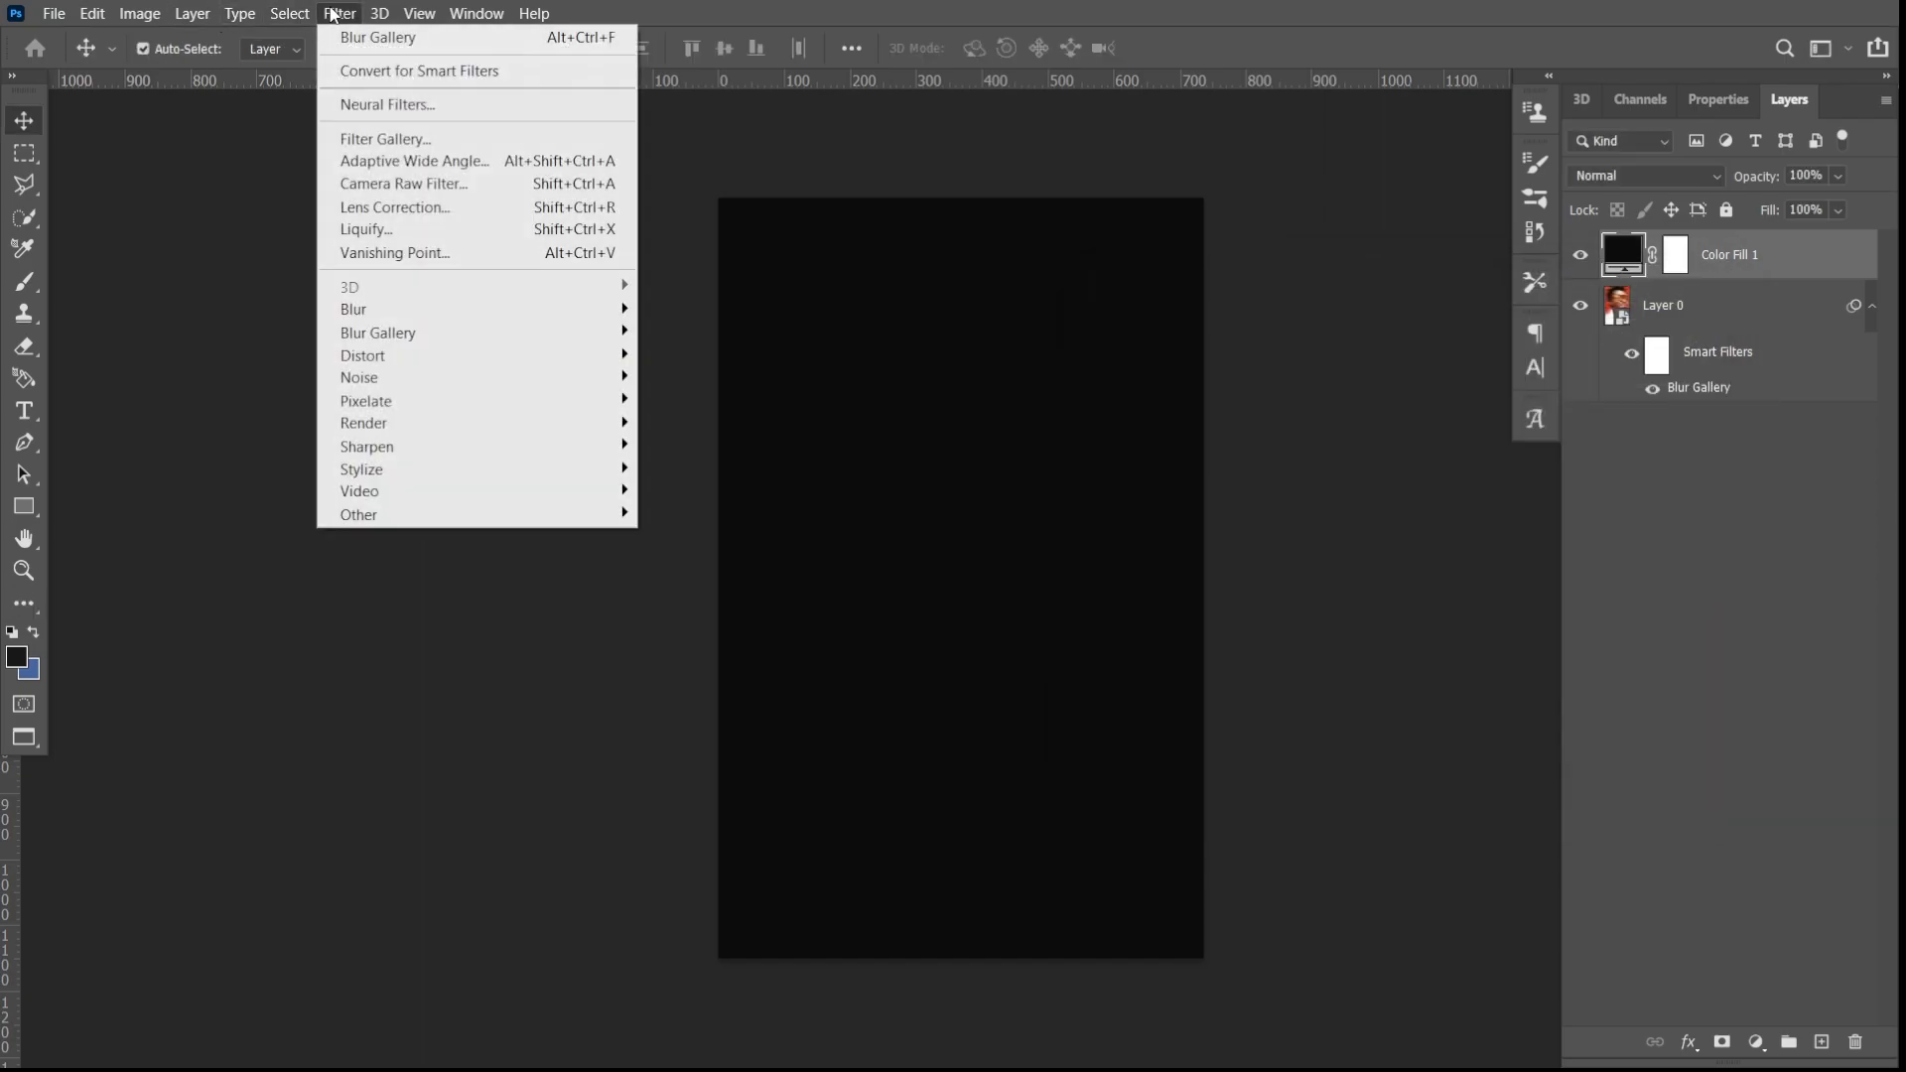
{"action": "mouse_move", "coordinate": [478, 407]}
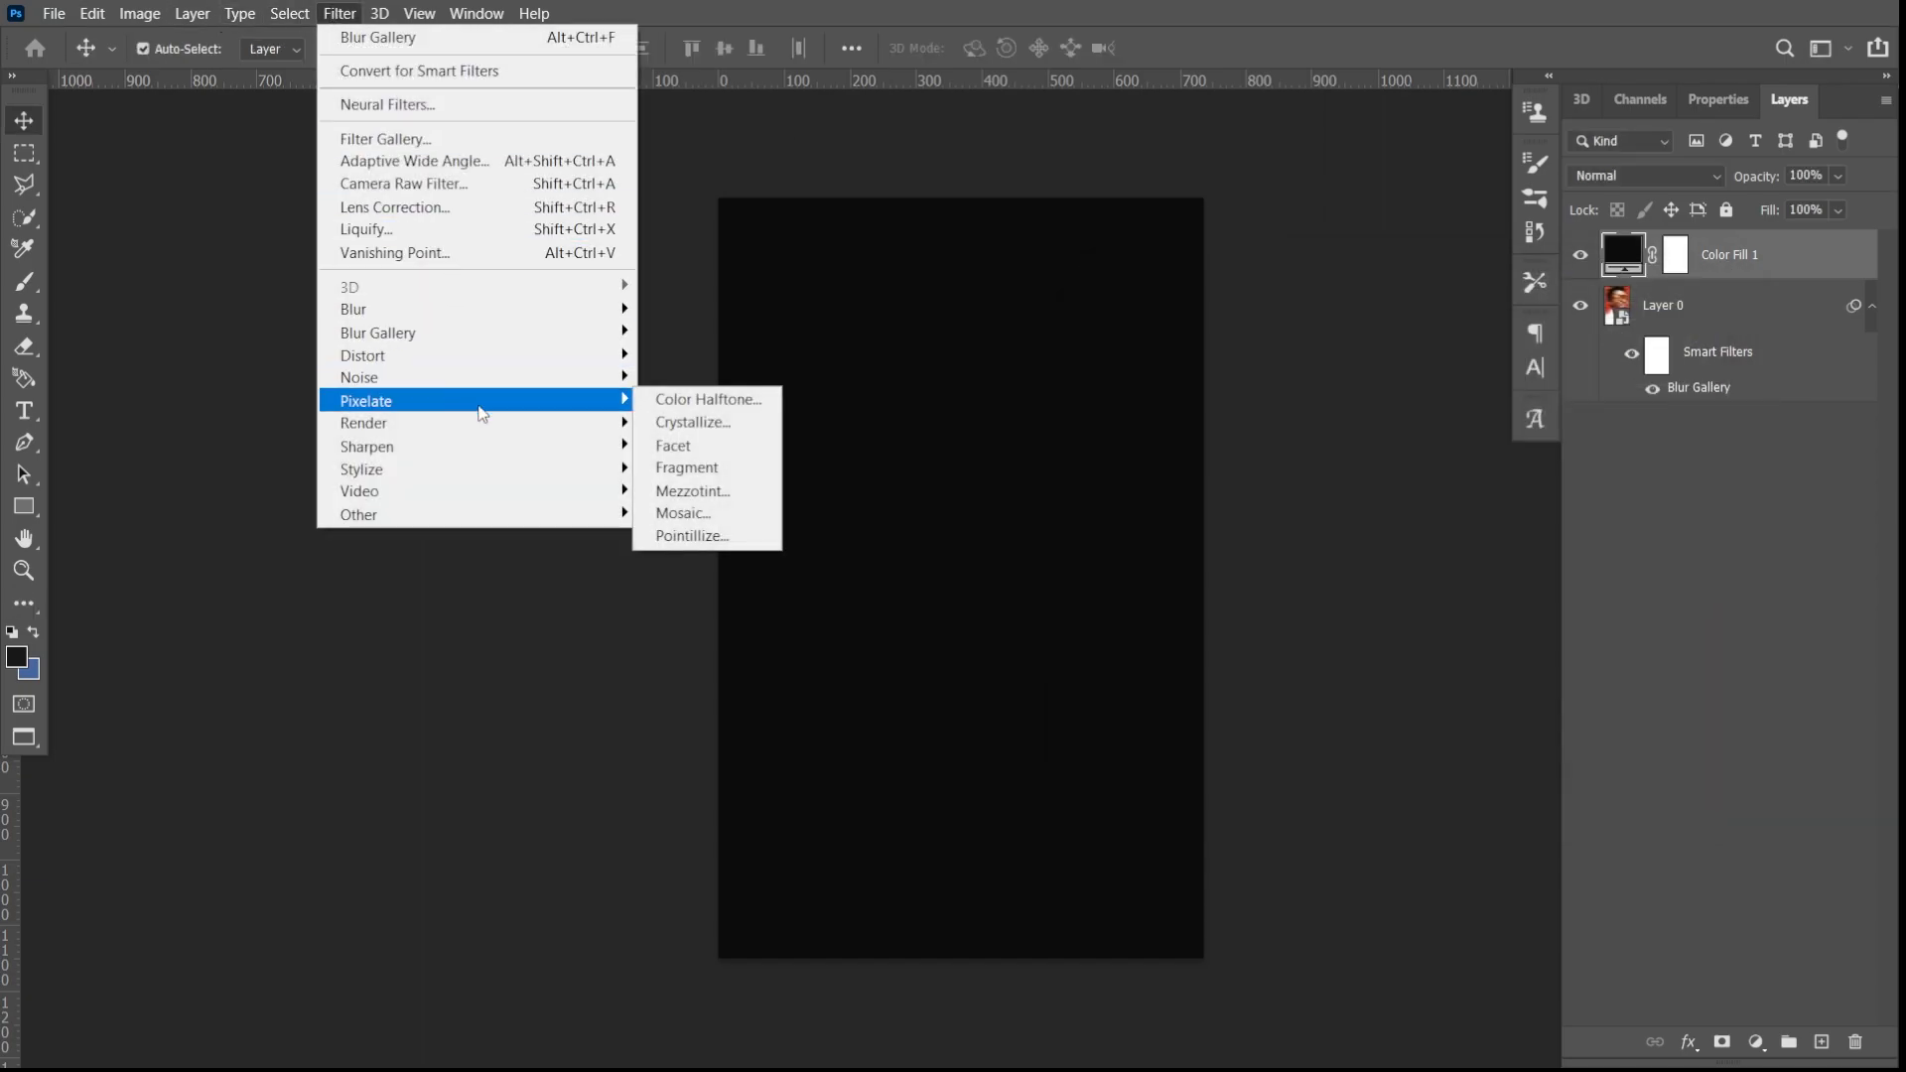
{"action": "left_click", "coordinate": [695, 537]}
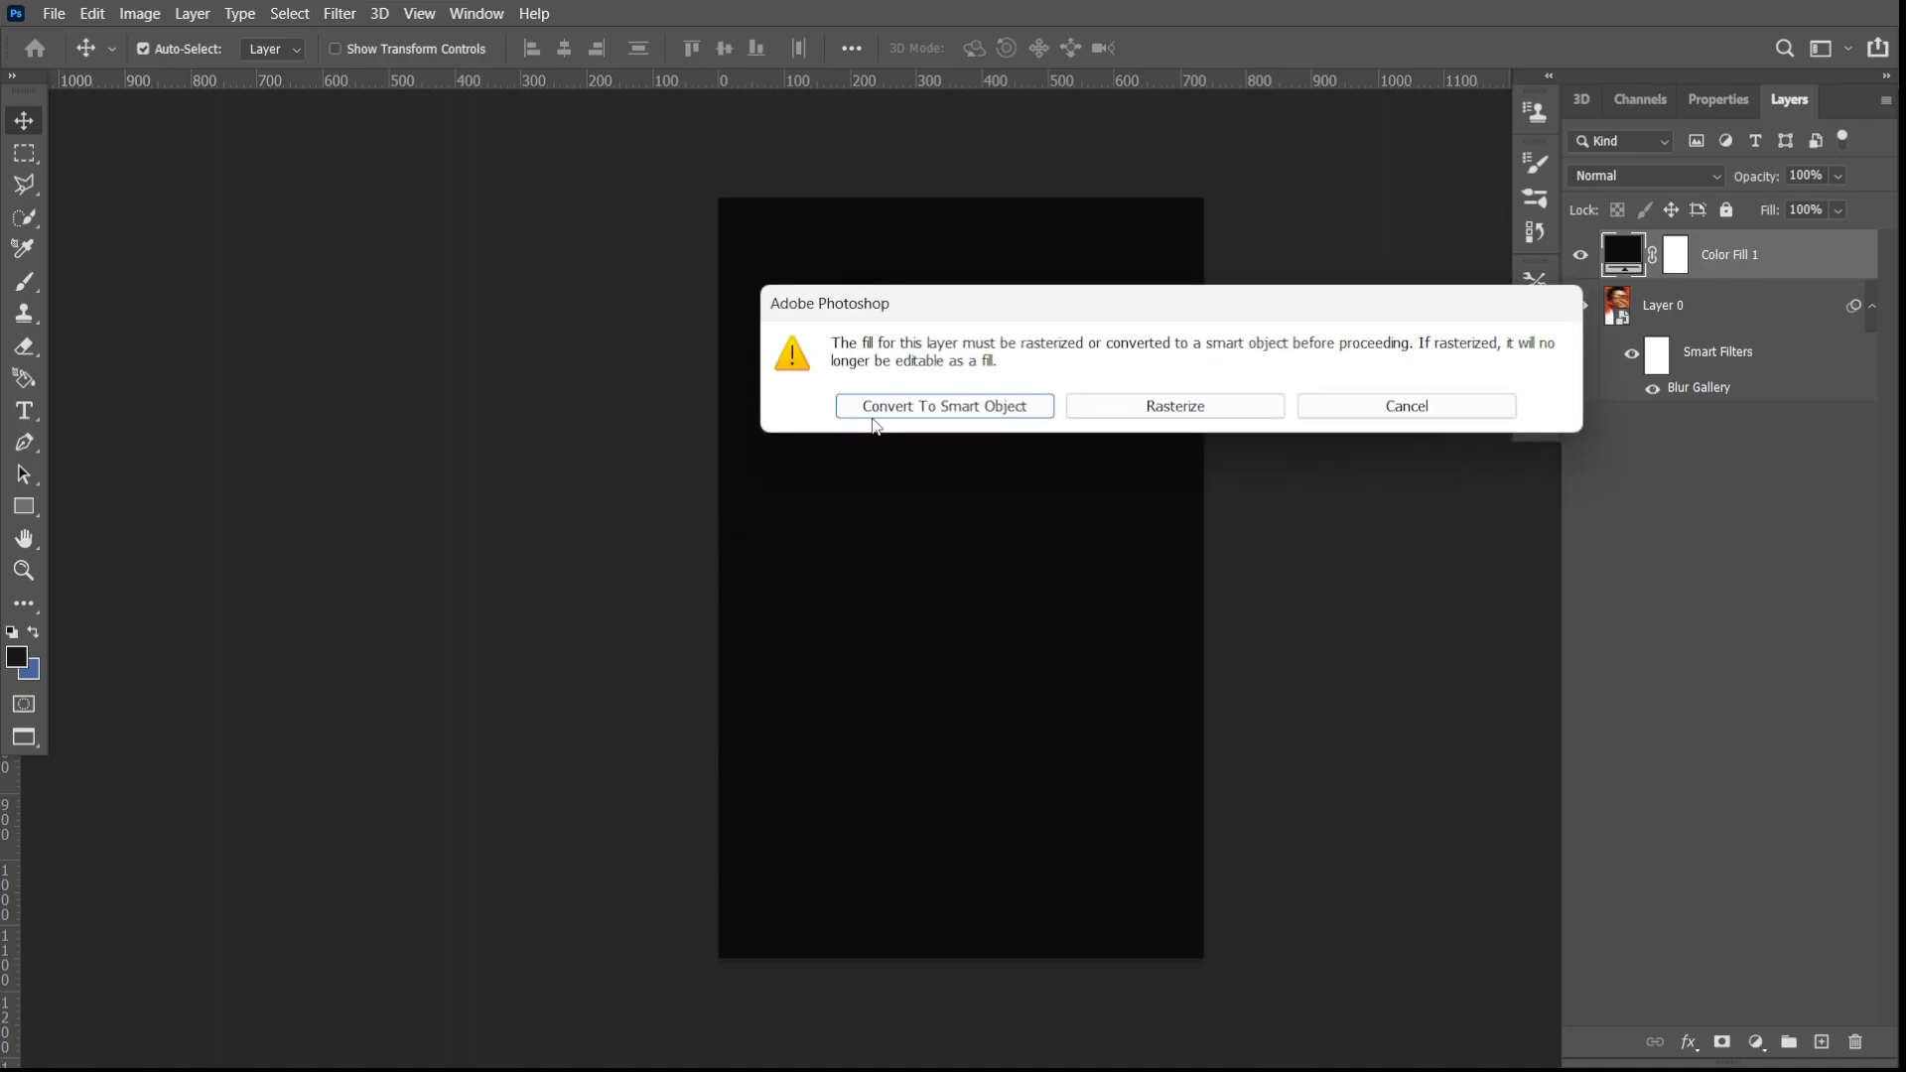
{"action": "left_click", "coordinate": [940, 405]}
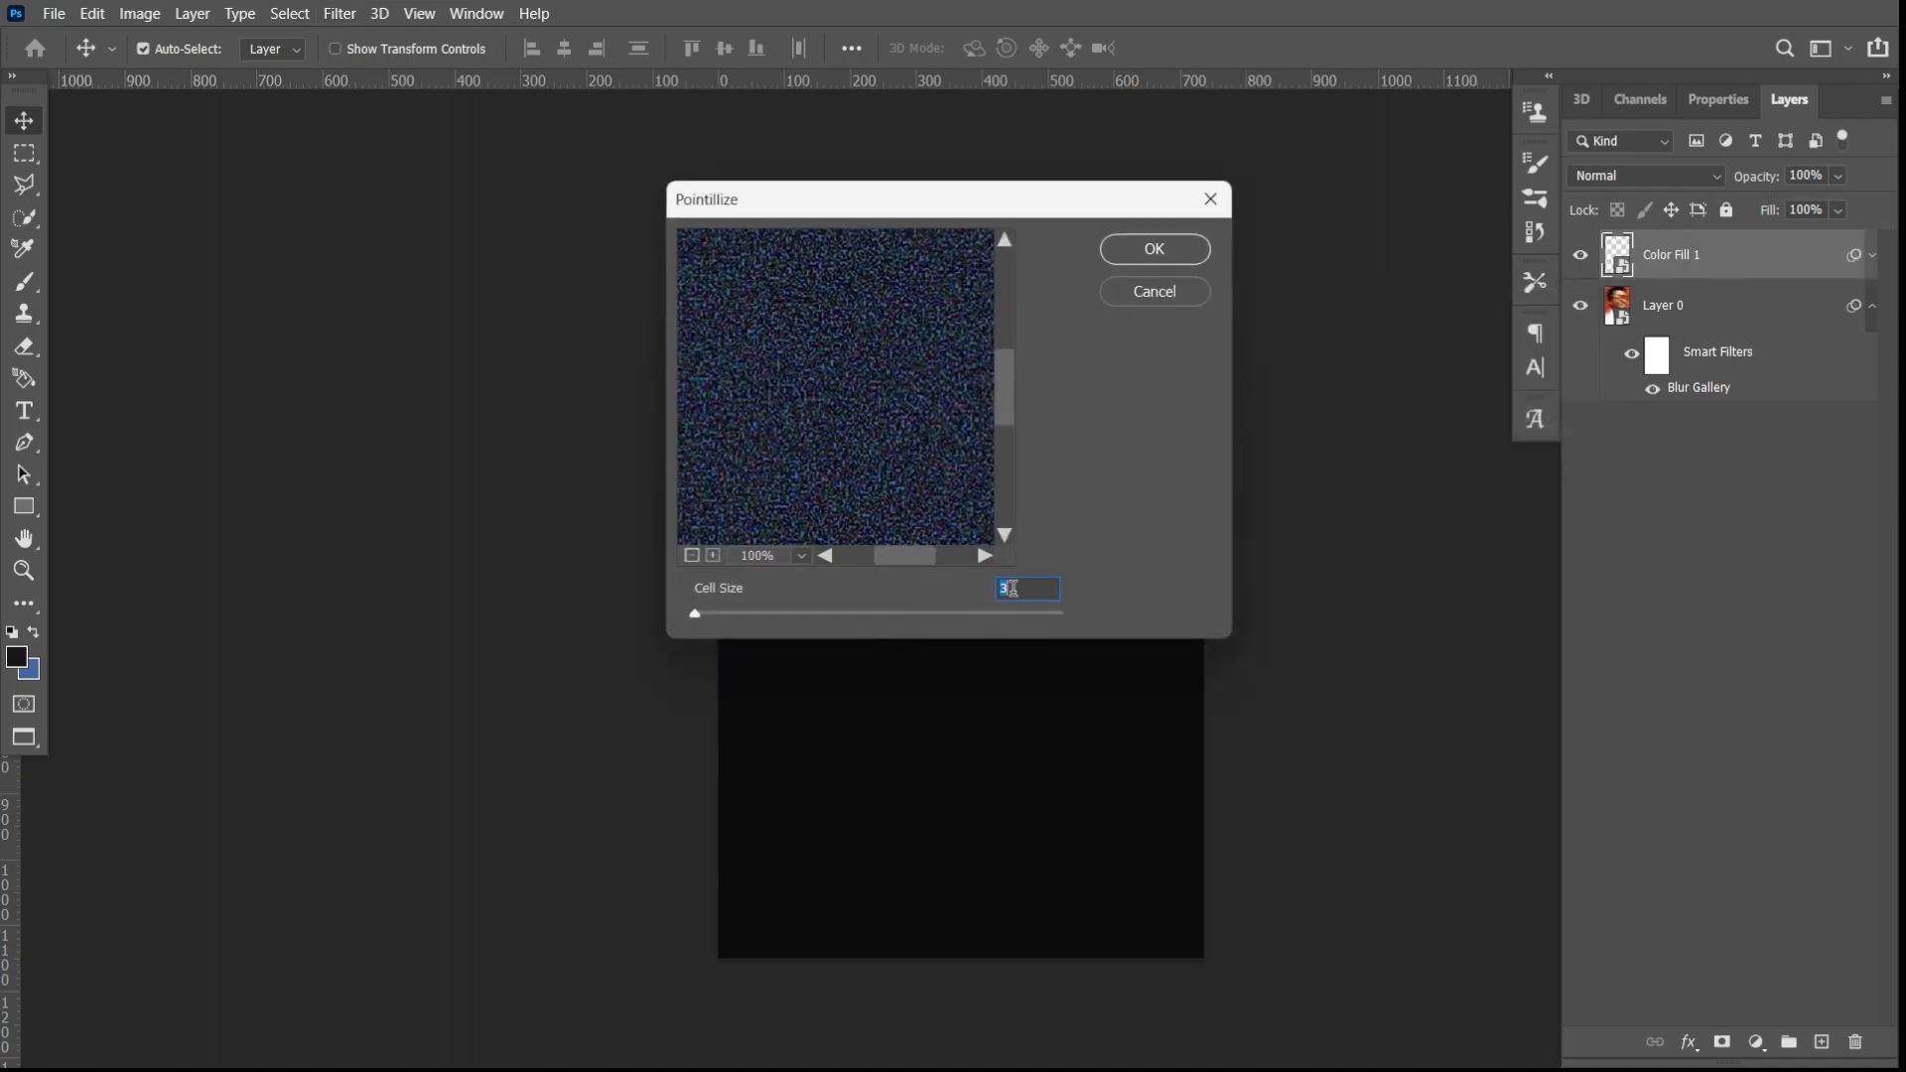
{"action": "left_click", "coordinate": [1113, 258]}
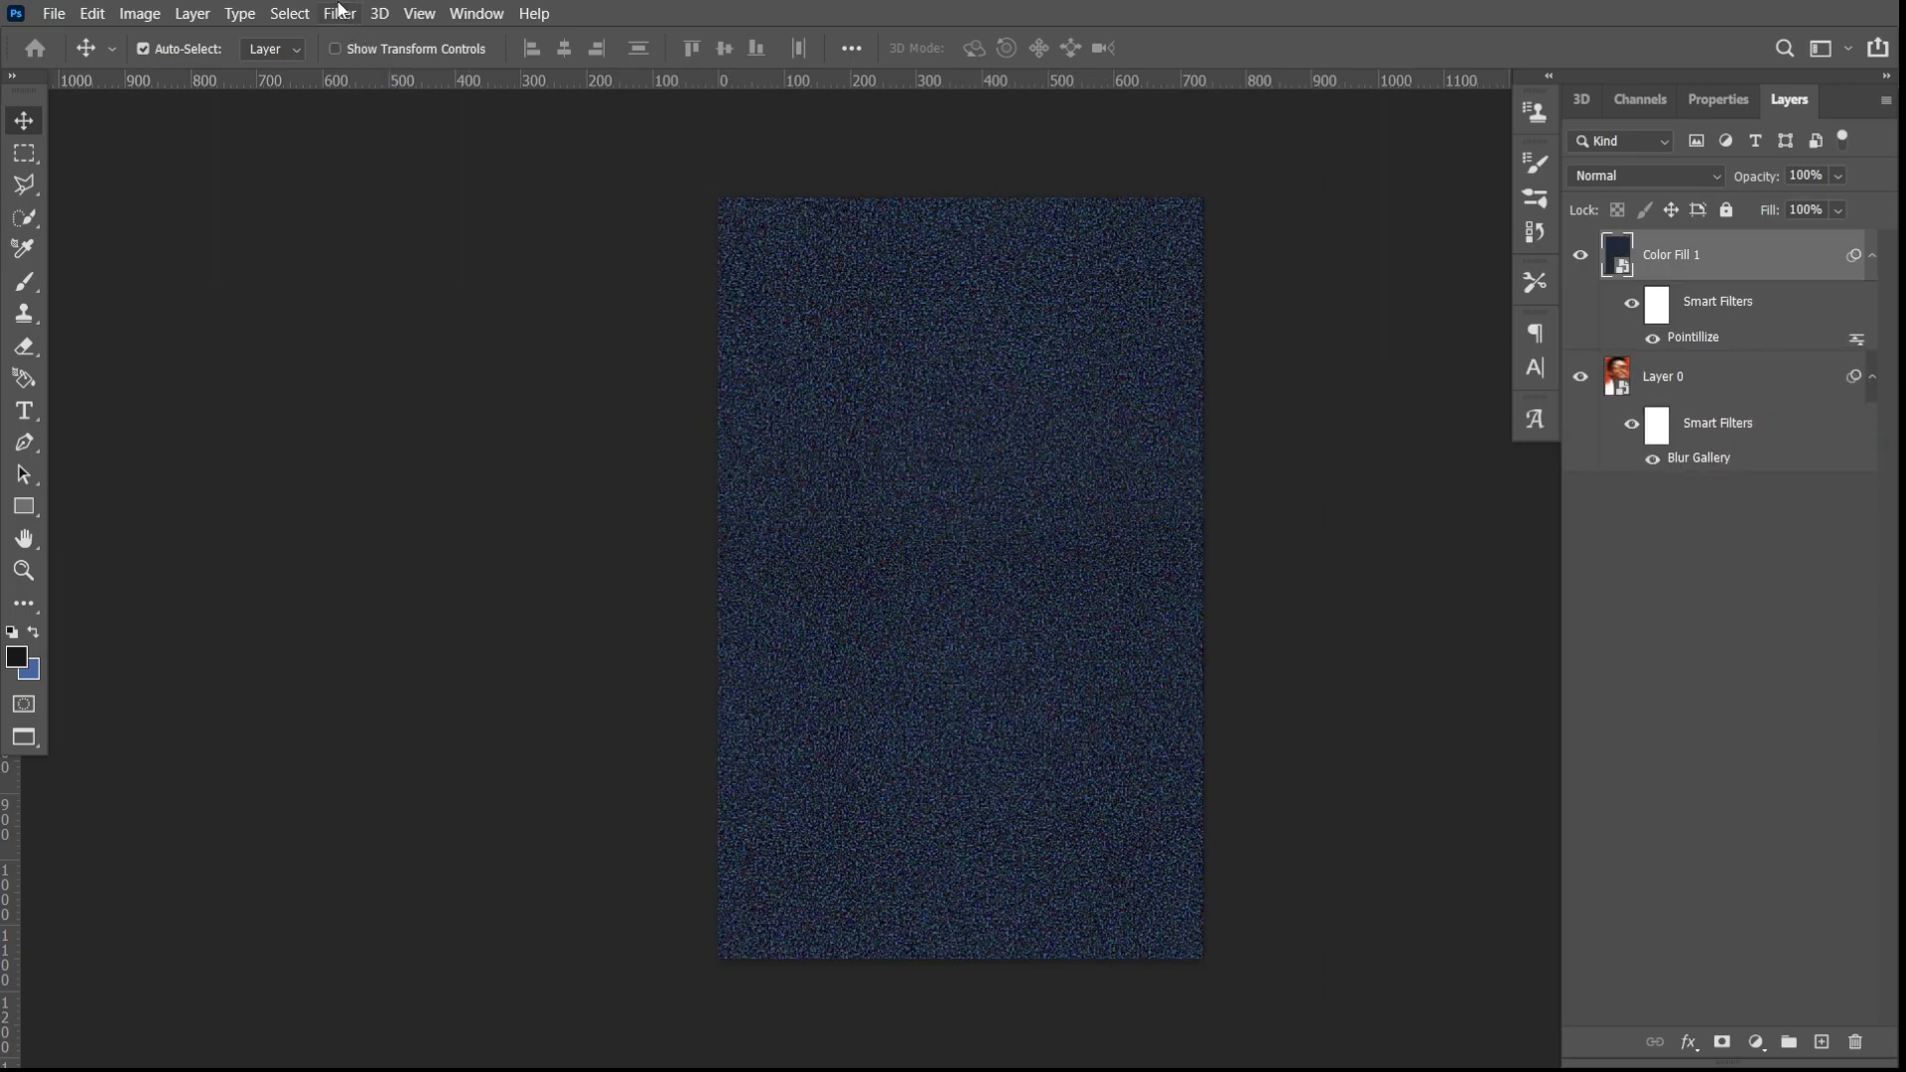
- Apply a Gaussian Blur with a 2.9-pixel radius to the pointillized fill layer
{"action": "left_click", "coordinate": [340, 12]}
{"action": "mouse_move", "coordinate": [397, 308]}
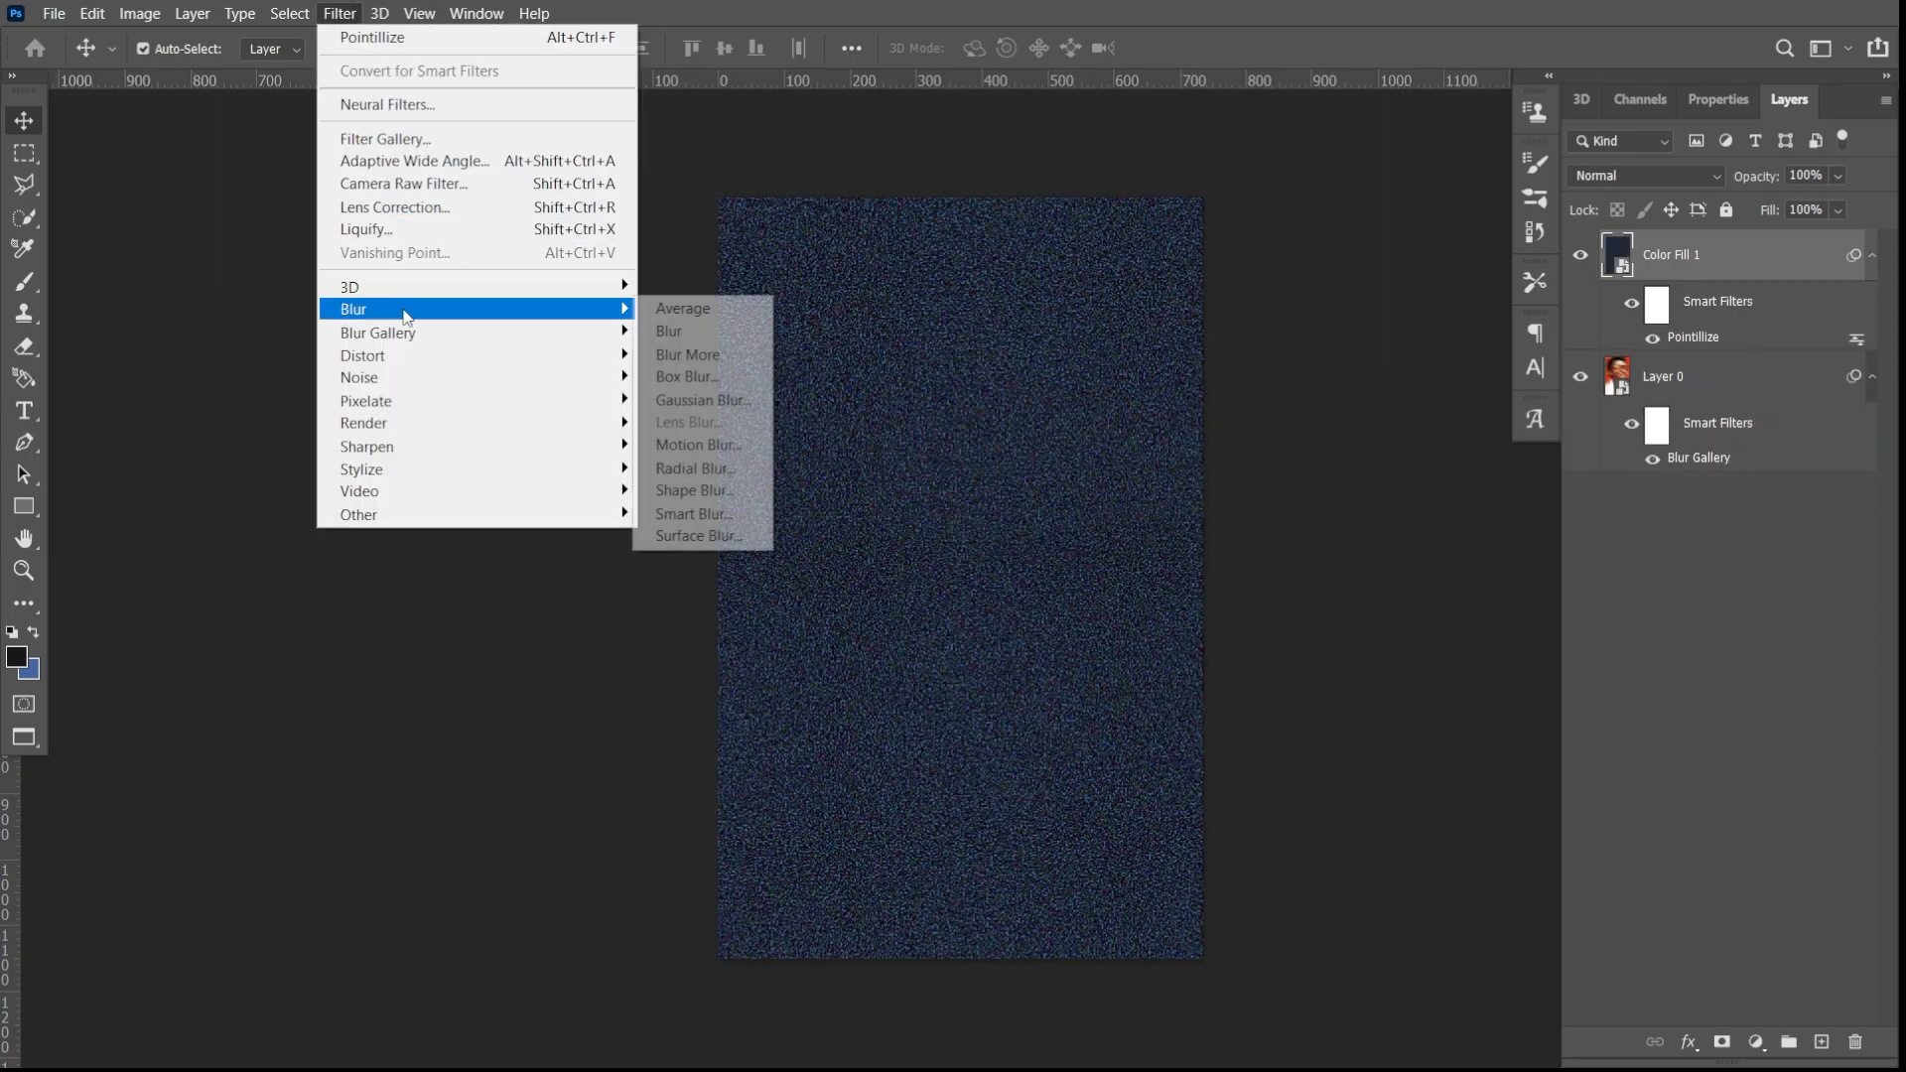
{"action": "left_click", "coordinate": [717, 400]}
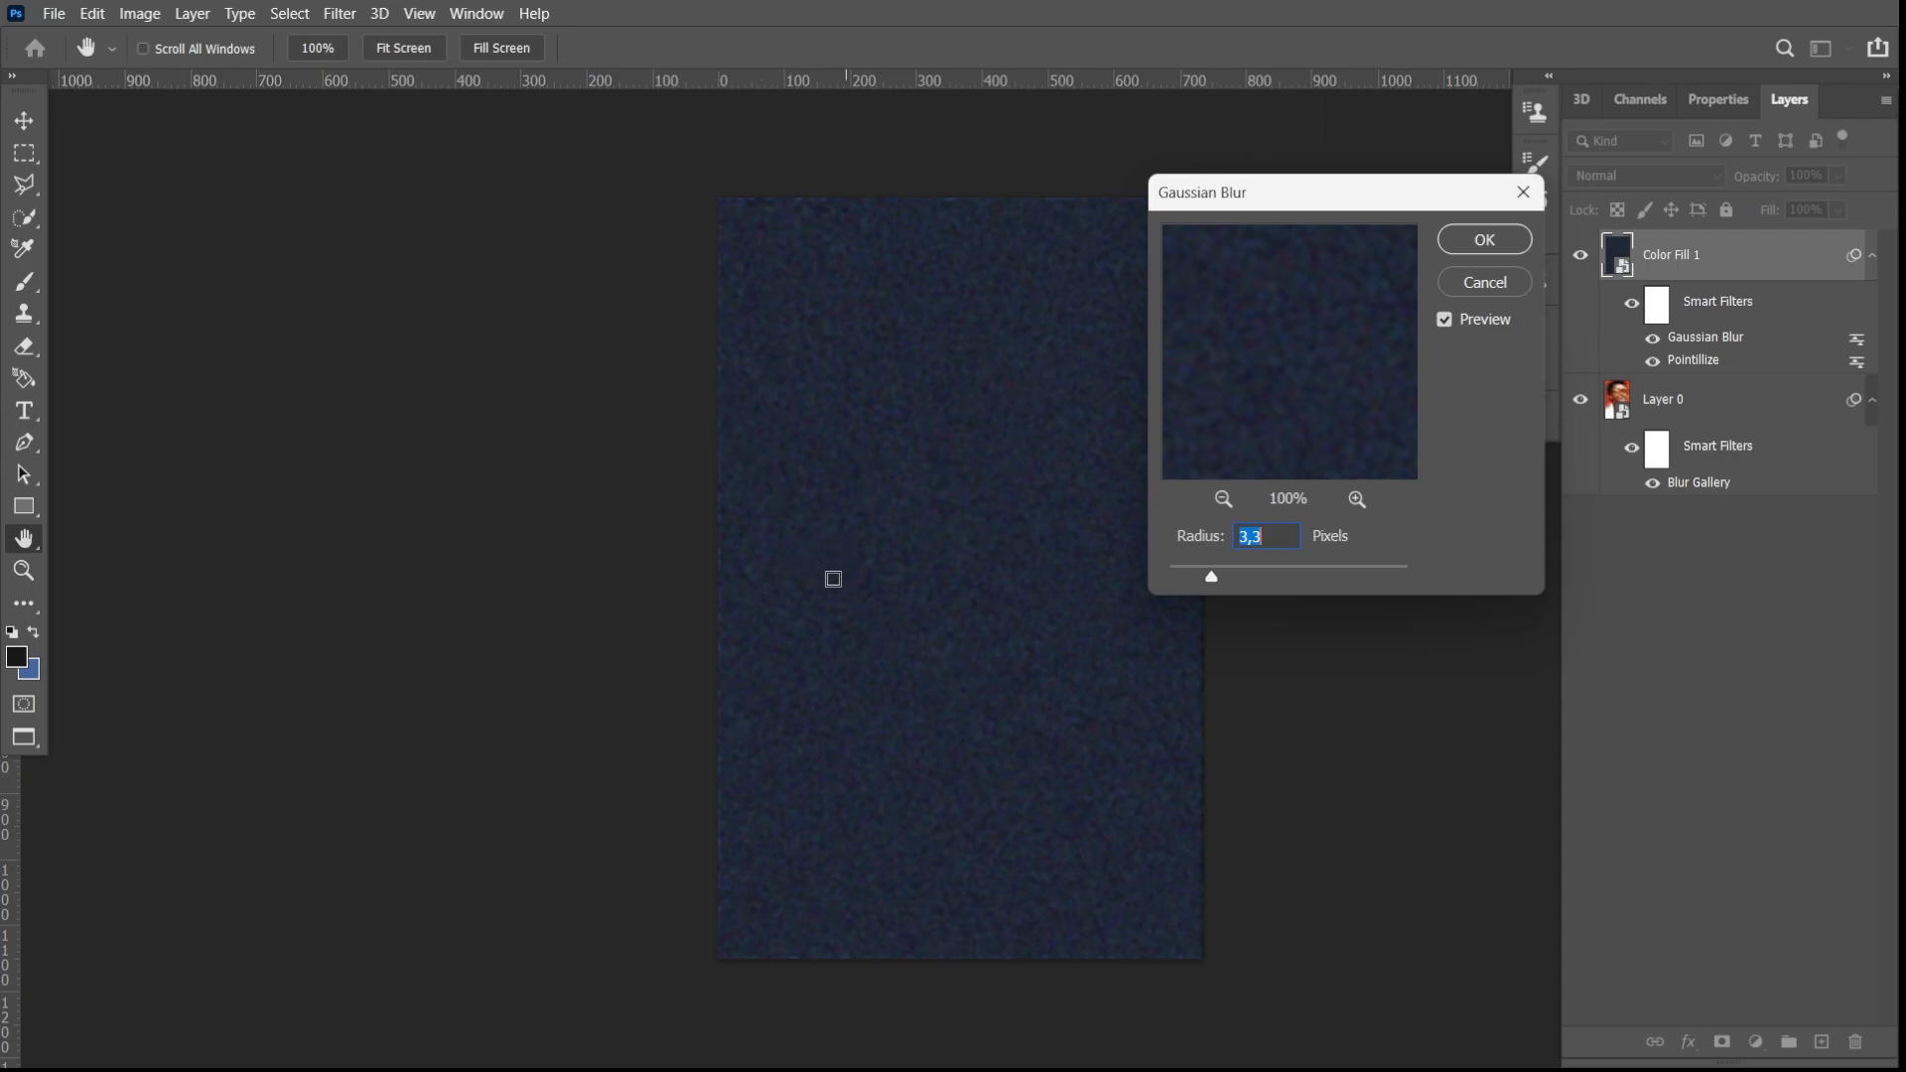
{"action": "mouse_move", "coordinate": [1211, 576]}
{"action": "left_mouse_down"}
{"action": "mouse_move", "coordinate": [1234, 579]}
{"action": "mouse_move", "coordinate": [1210, 576]}
{"action": "left_mouse_up"}
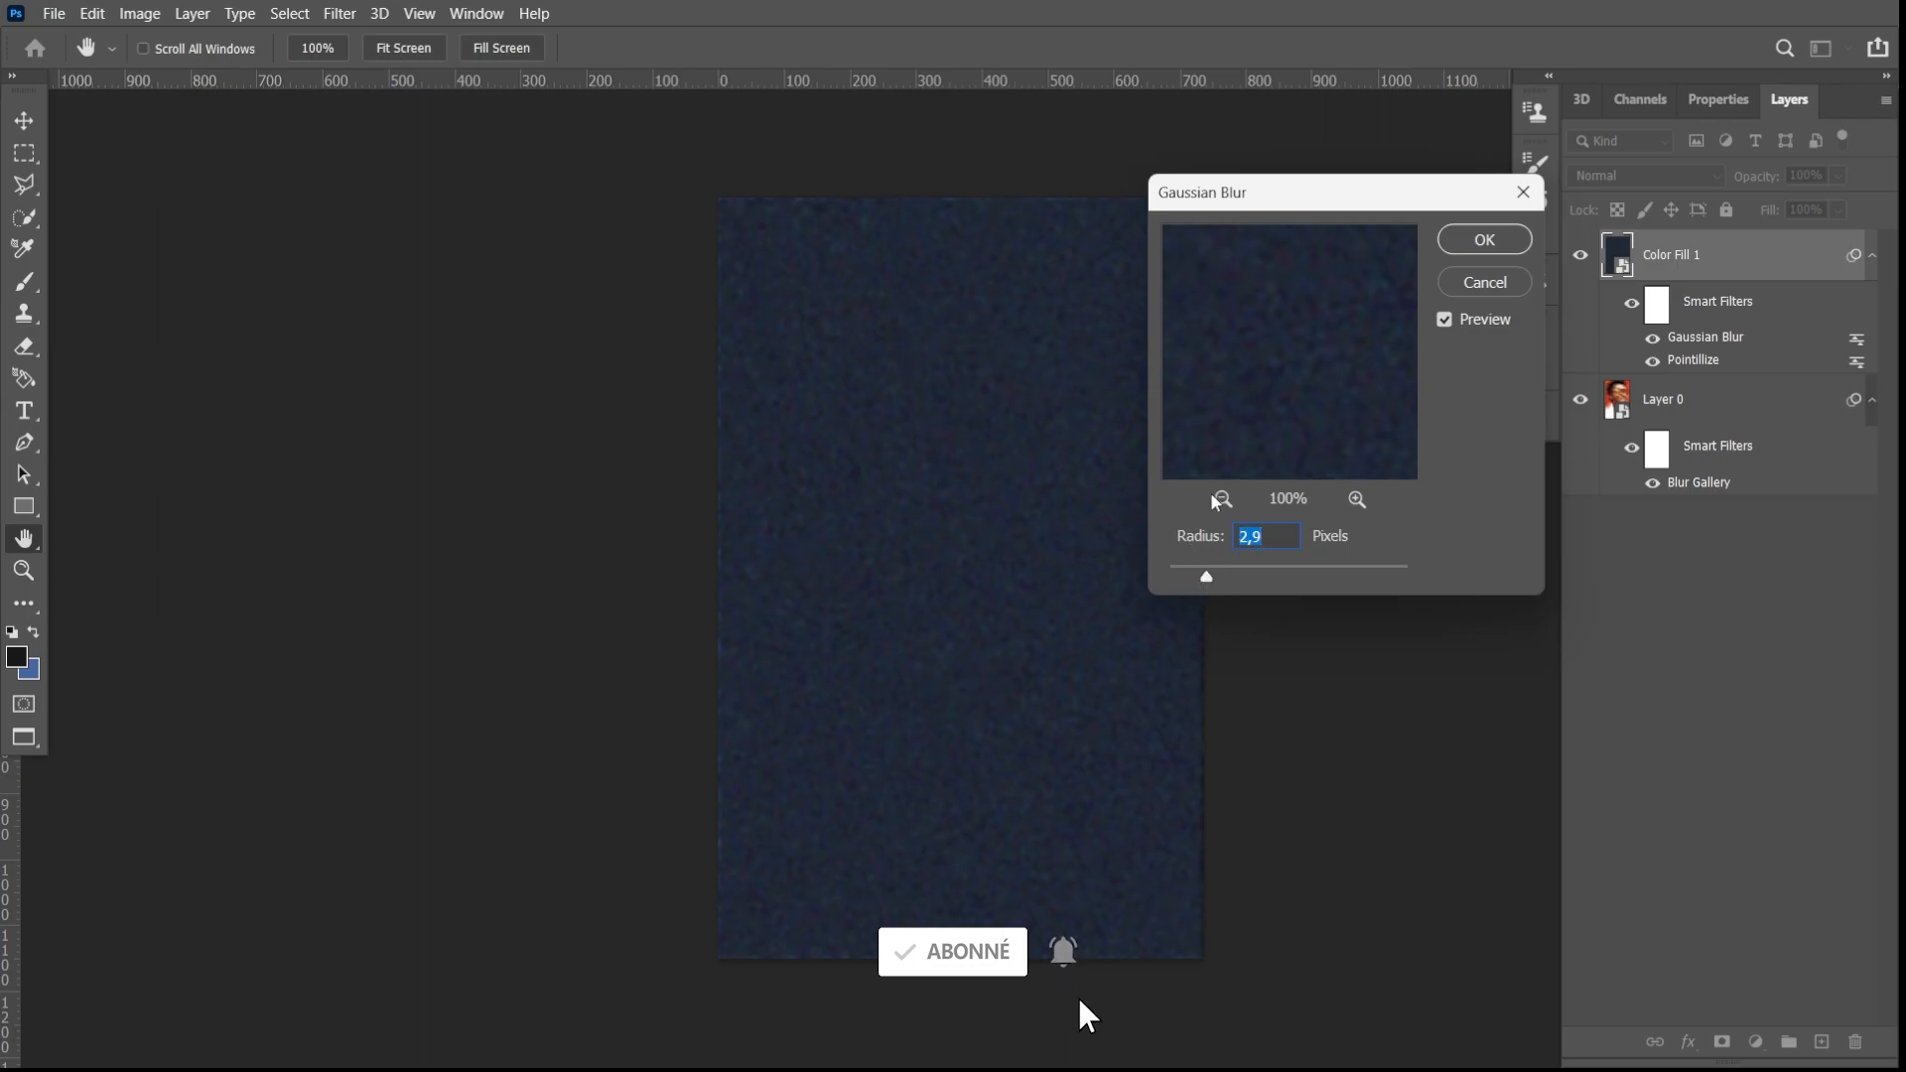
{"action": "left_click", "coordinate": [1497, 248]}
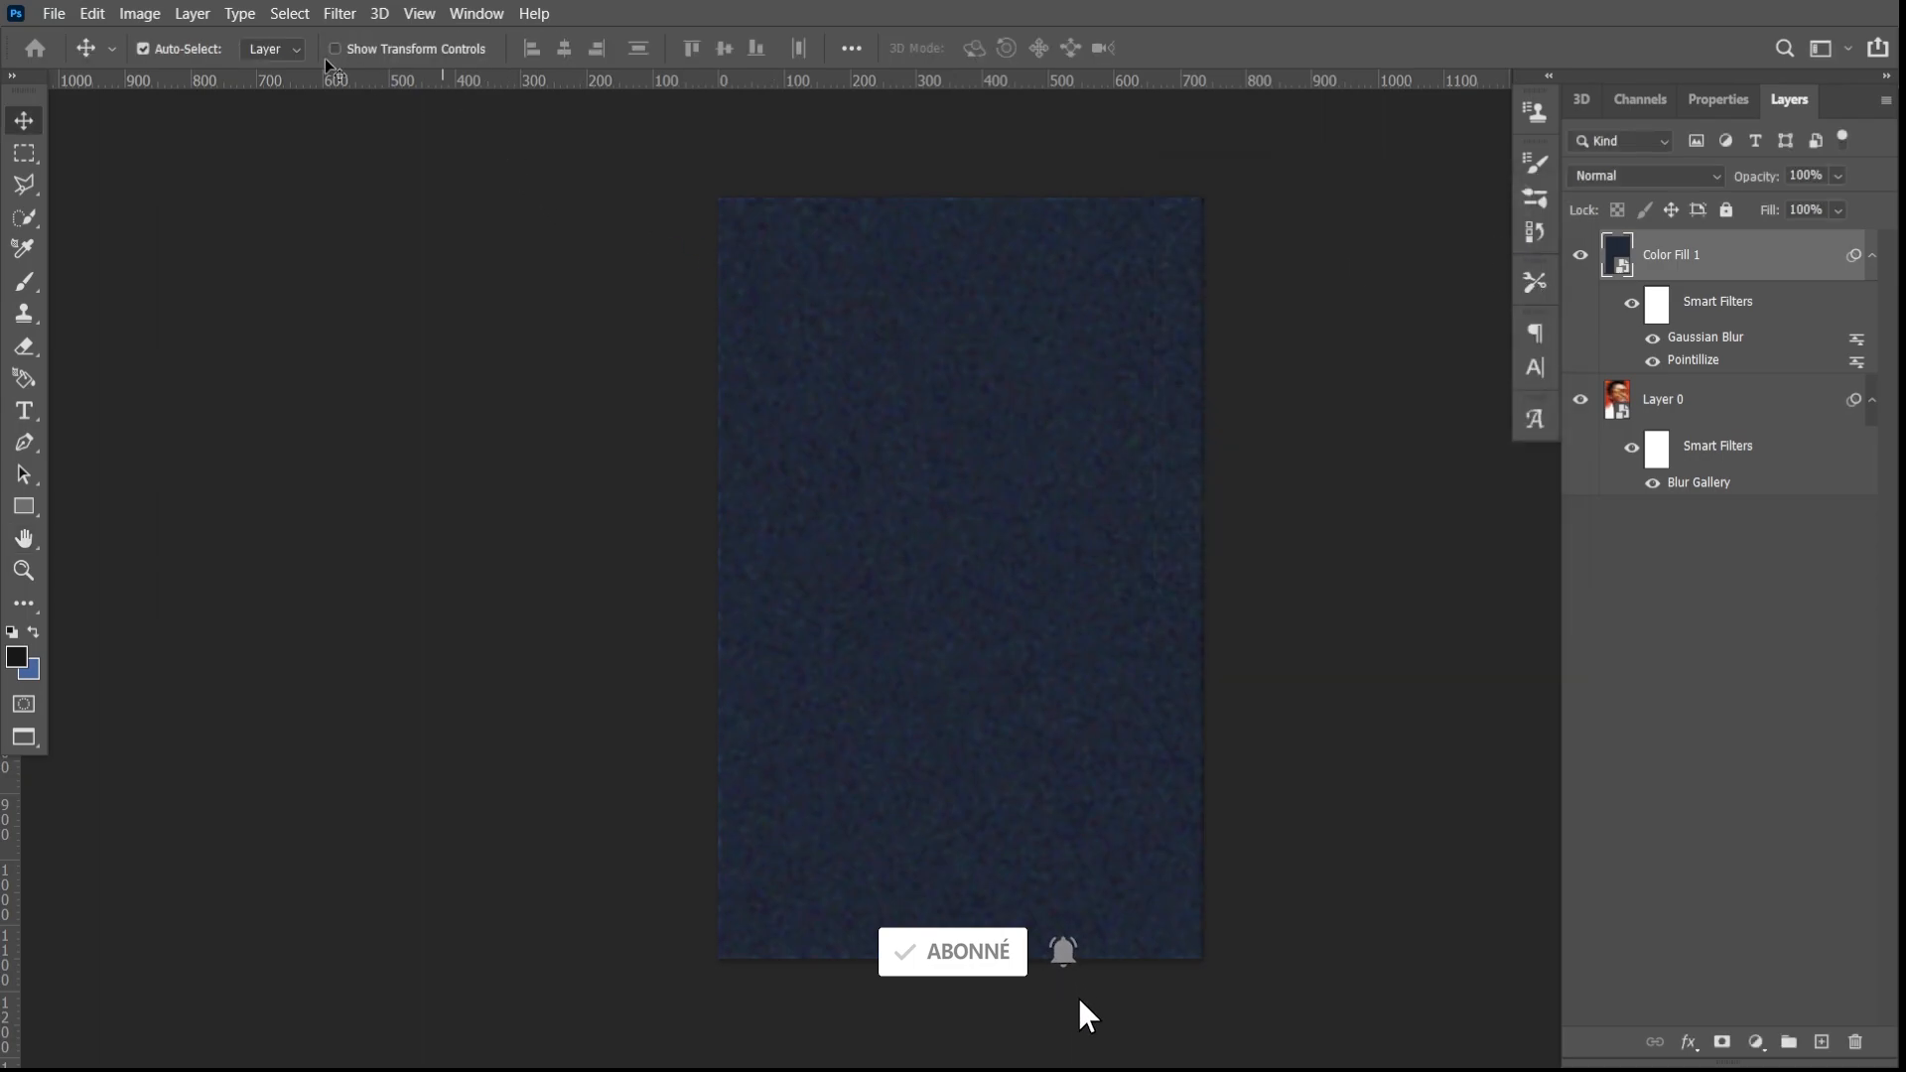
- Add monochromatic noise to the fill layer with a slightly lower amount and Gaussian distribution
{"action": "left_click", "coordinate": [338, 12]}
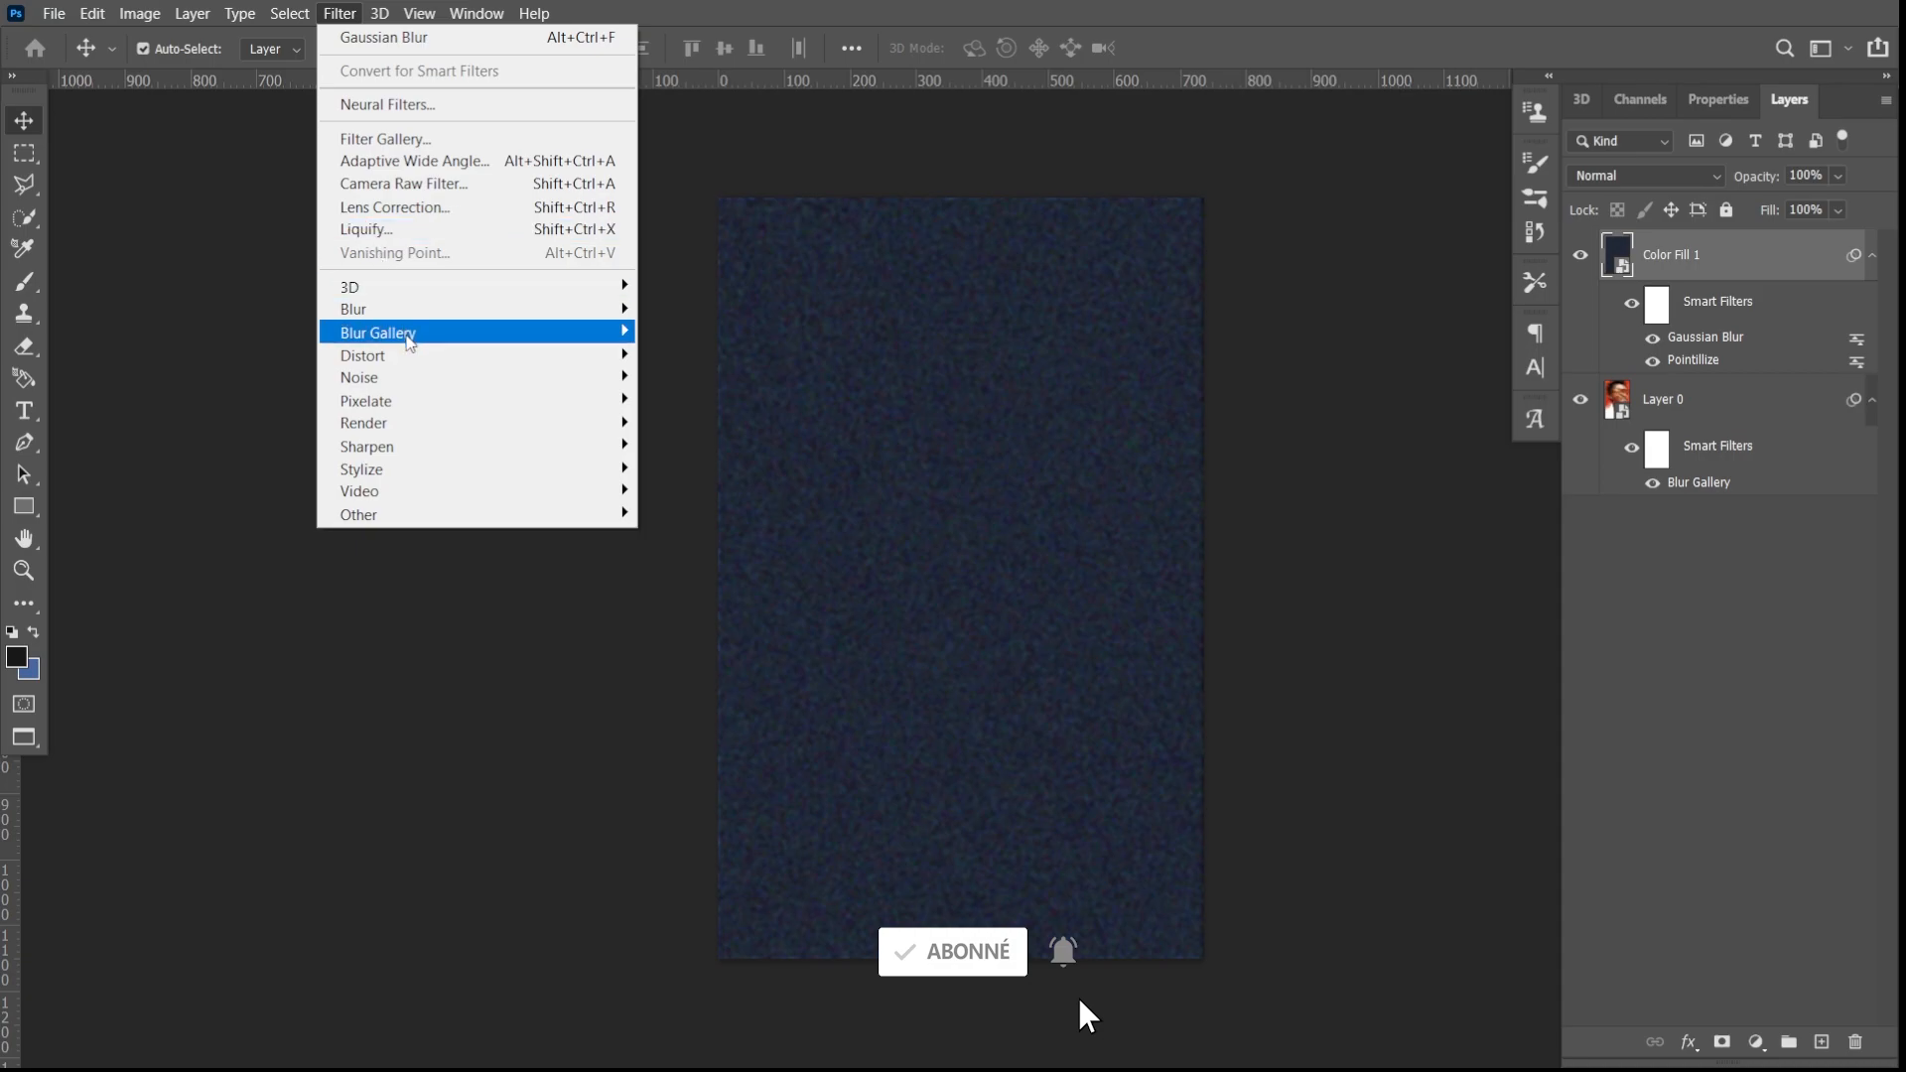
{"action": "mouse_move", "coordinate": [425, 380]}
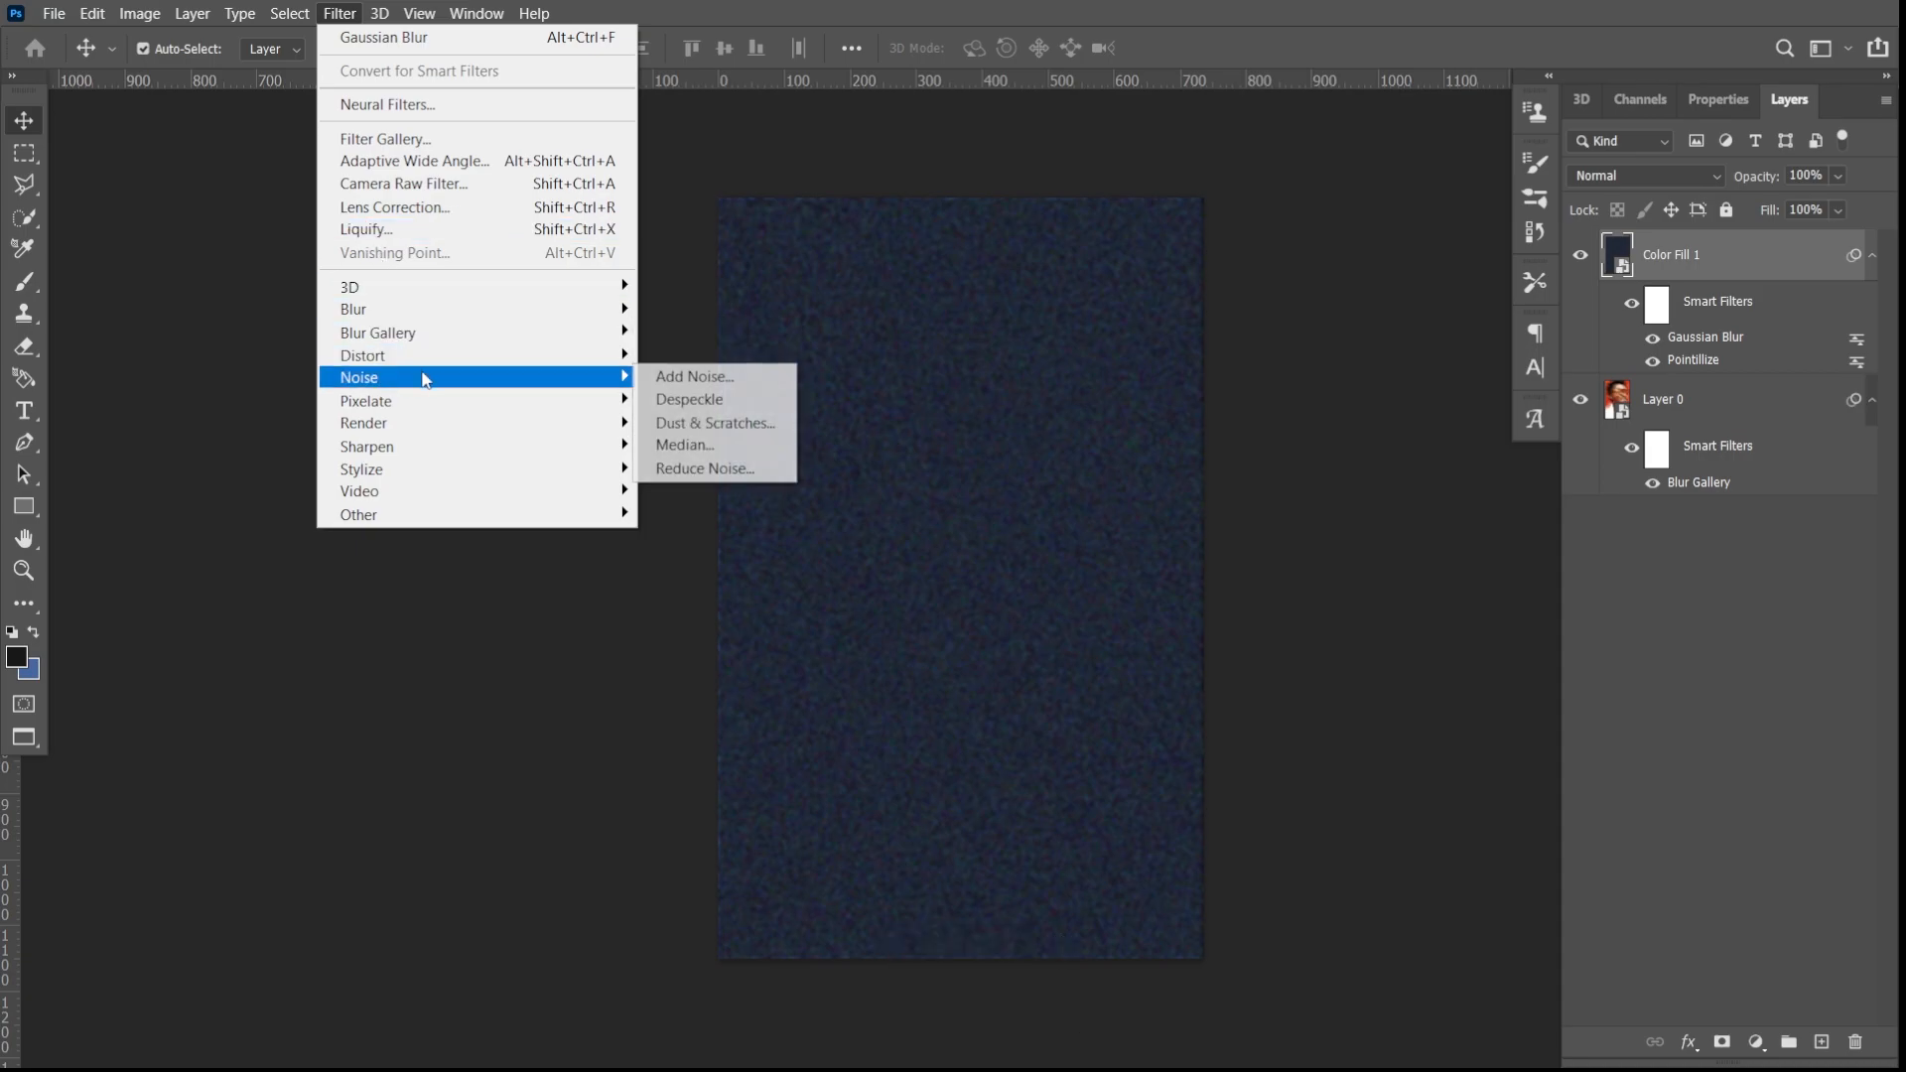
{"action": "left_click", "coordinate": [721, 383]}
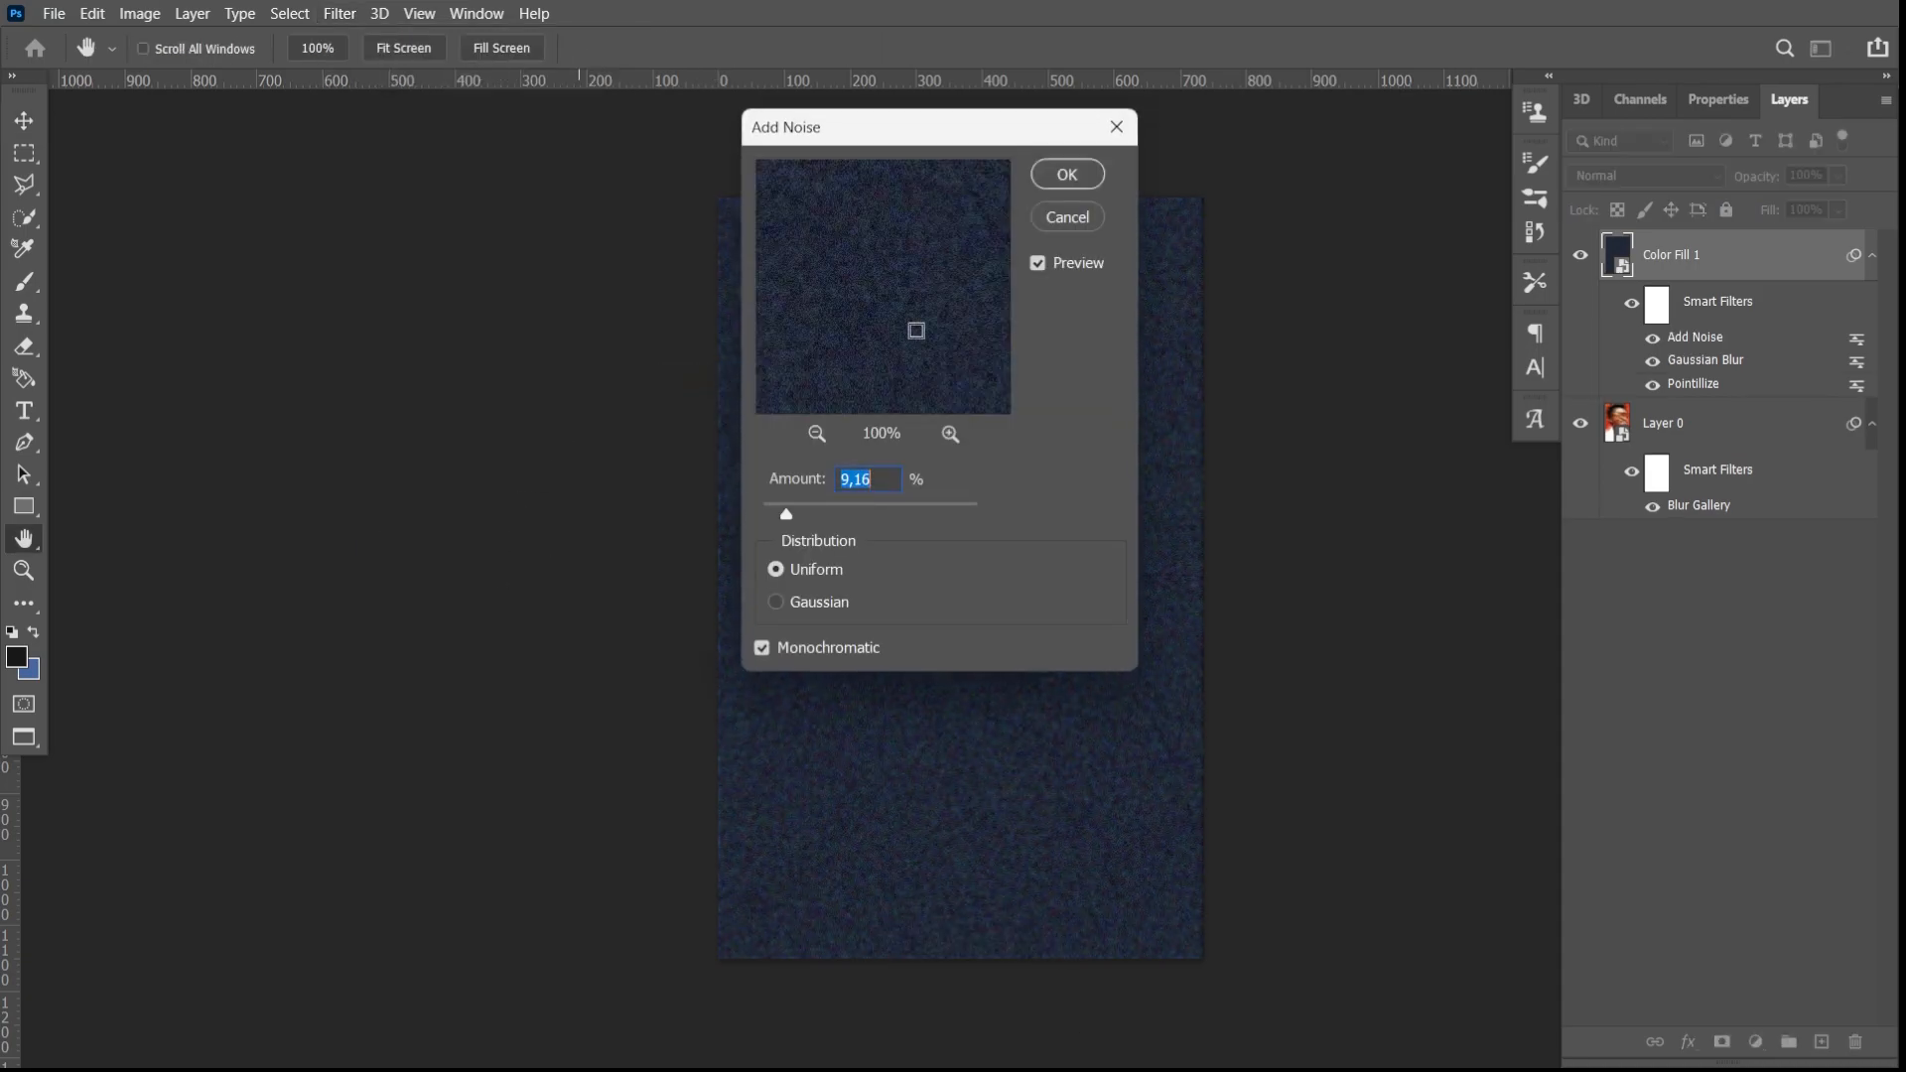
{"action": "left_click_drag", "start_coordinate": [866, 138], "coordinate": [367, 239]}
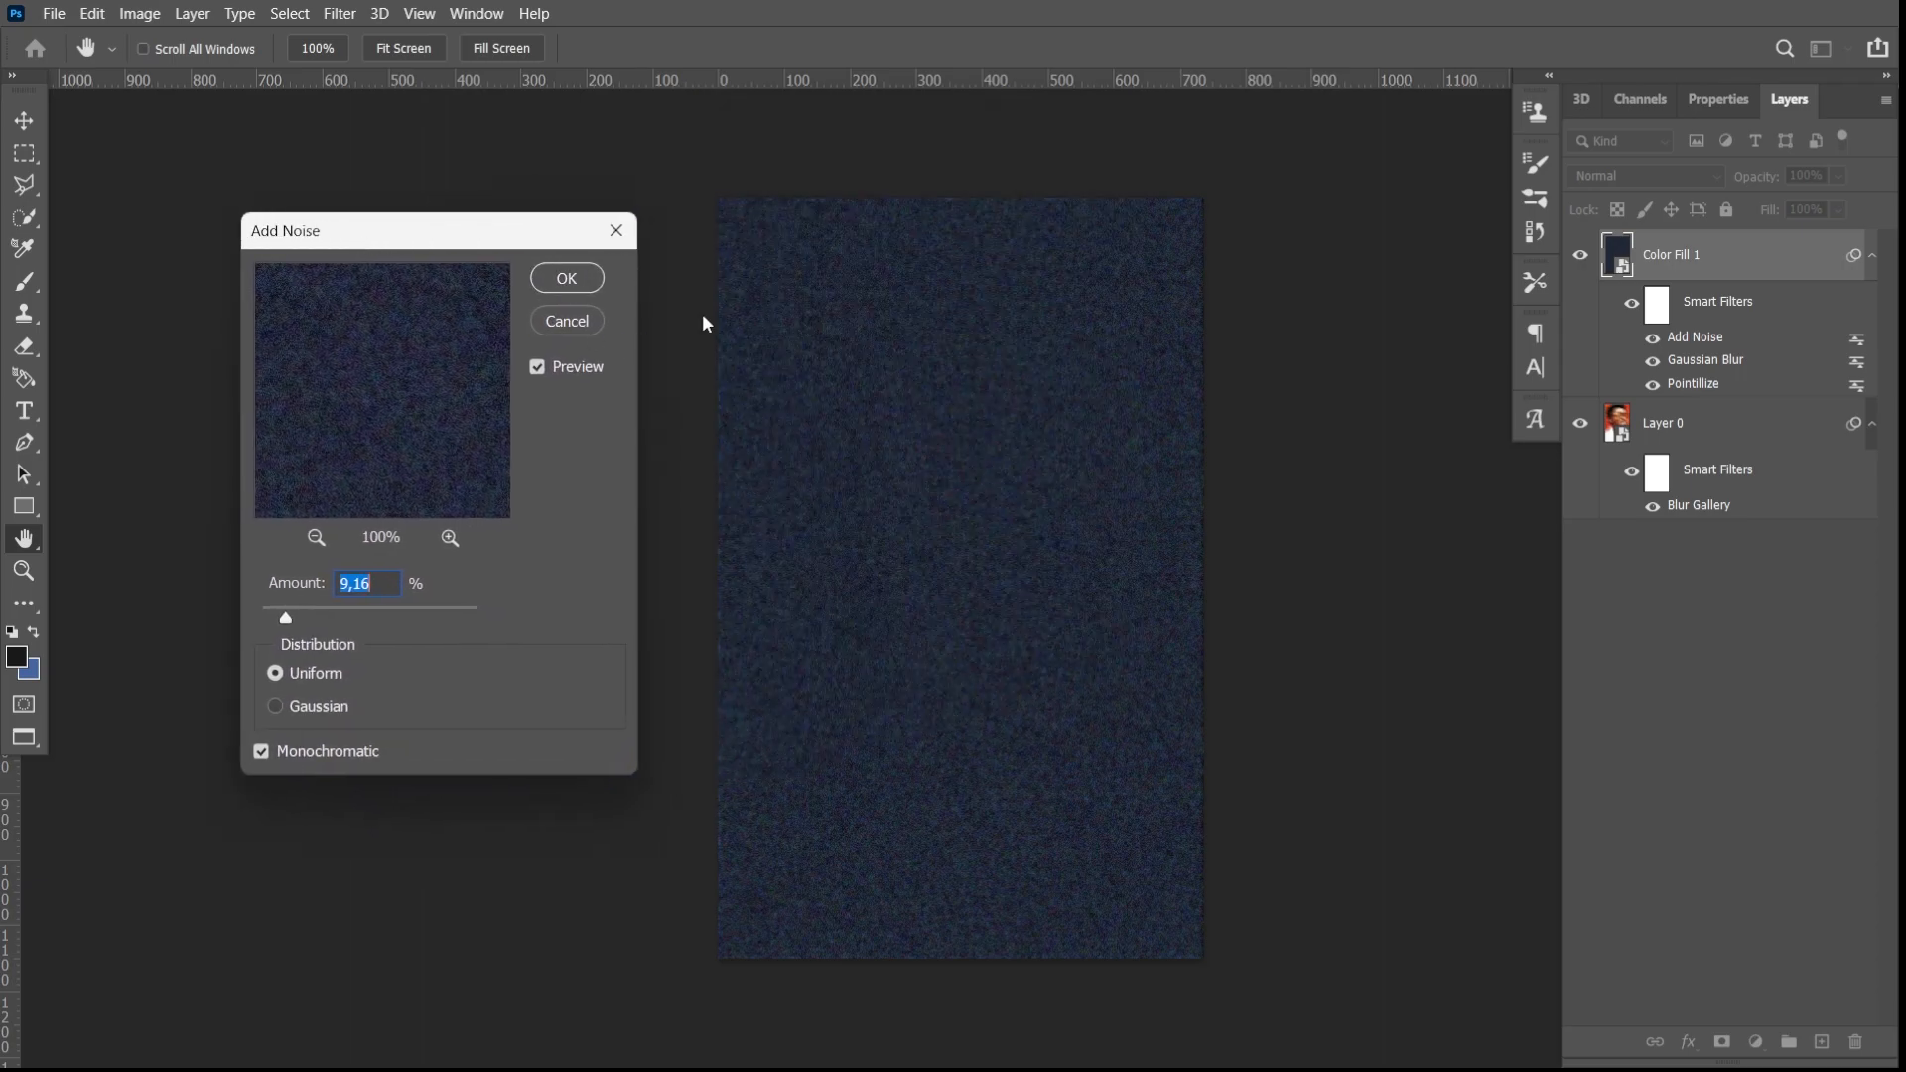
{"action": "left_click_drag", "start_coordinate": [285, 612], "coordinate": [277, 618]}
{"action": "left_click", "coordinate": [278, 708]}
{"action": "left_click", "coordinate": [566, 279]}
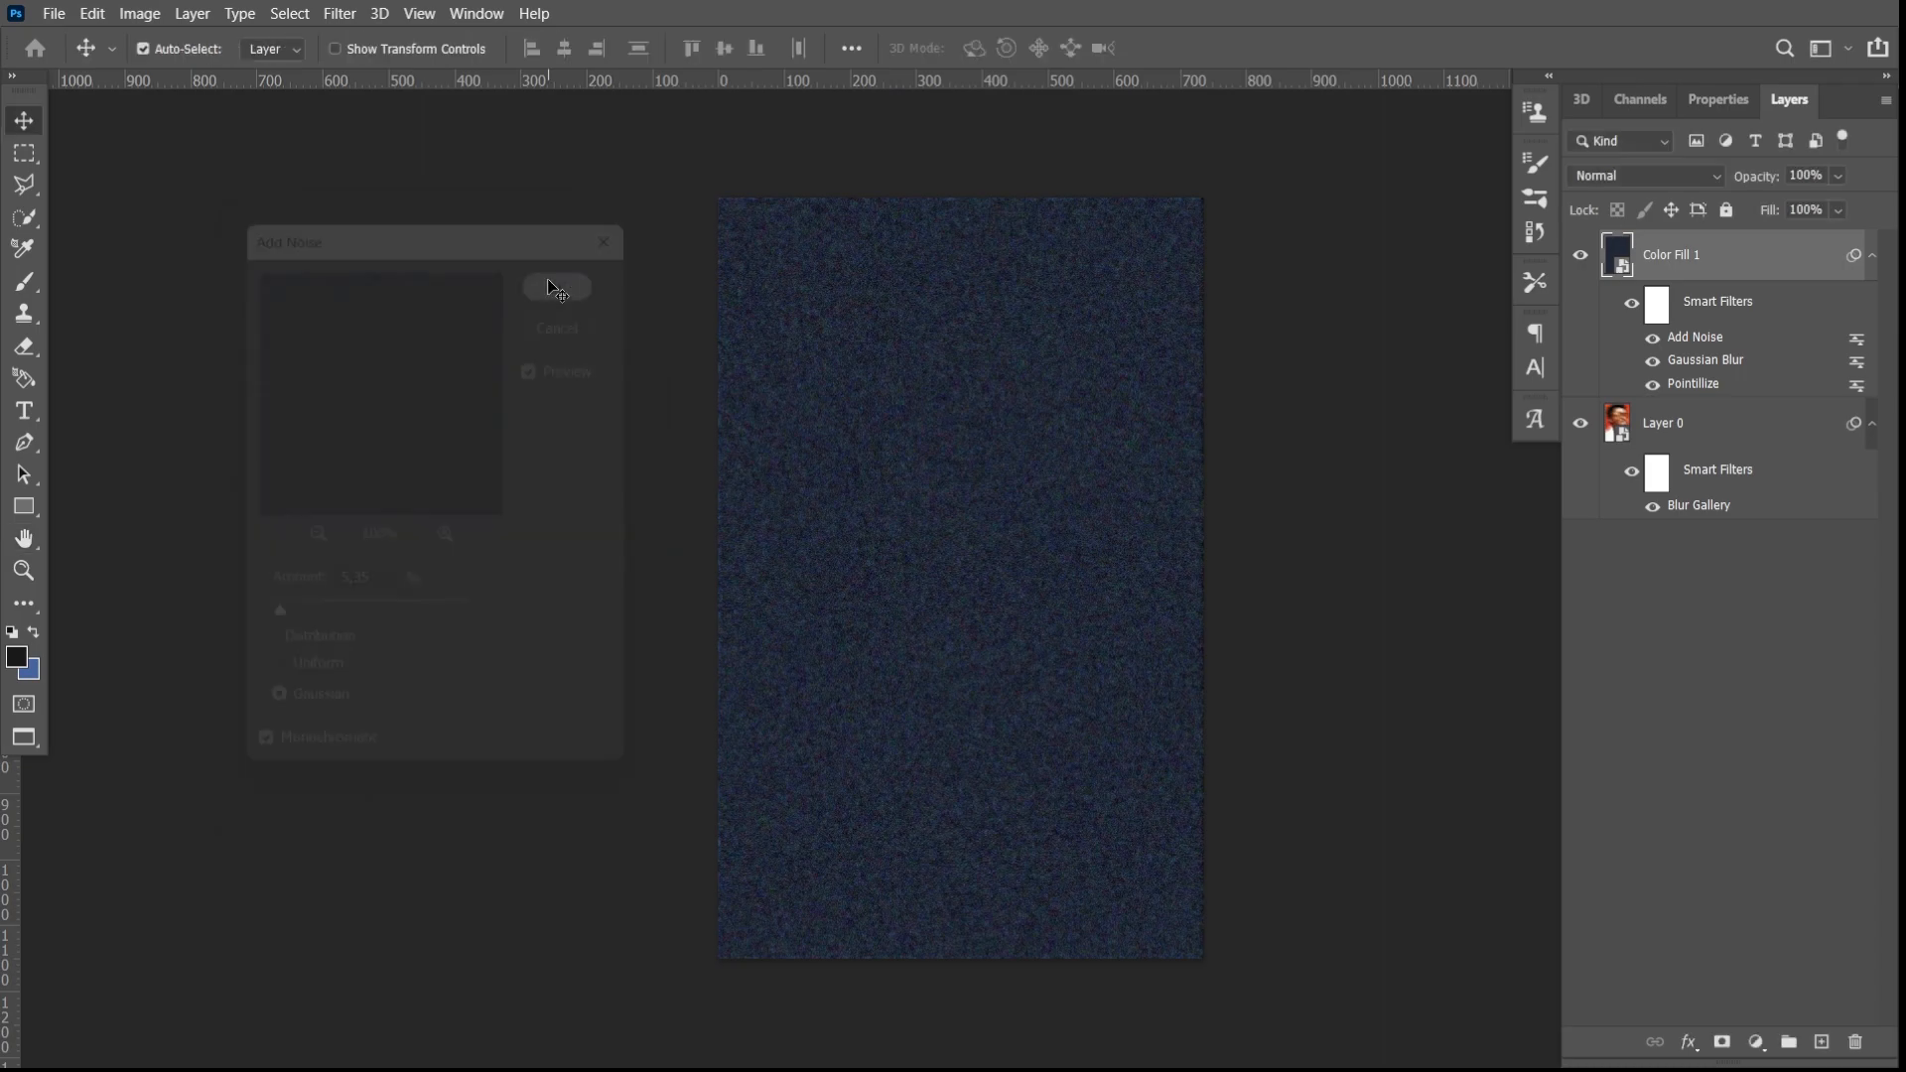
- Set the grain layer's blend mode to Lighten and its opacity to 59%
{"action": "left_click", "coordinate": [1608, 176]}
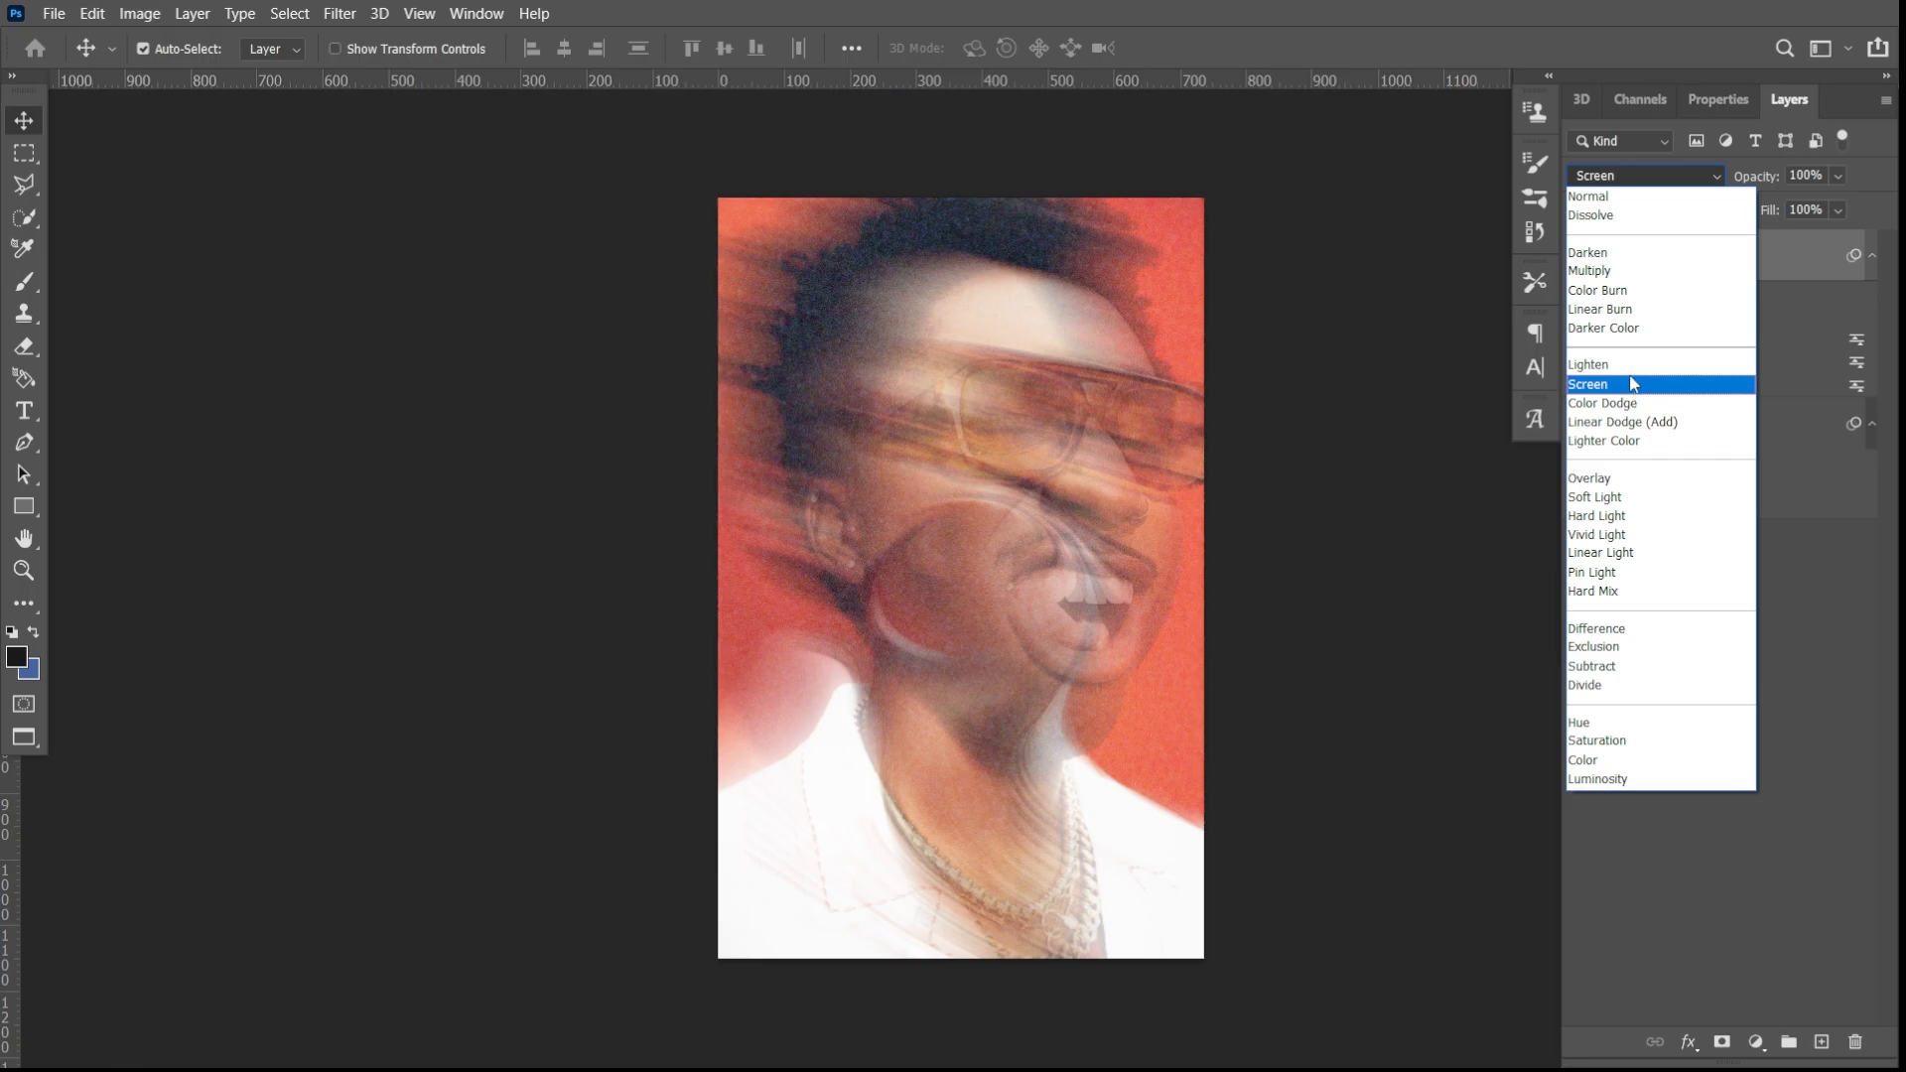
{"action": "left_click", "coordinate": [1628, 365]}
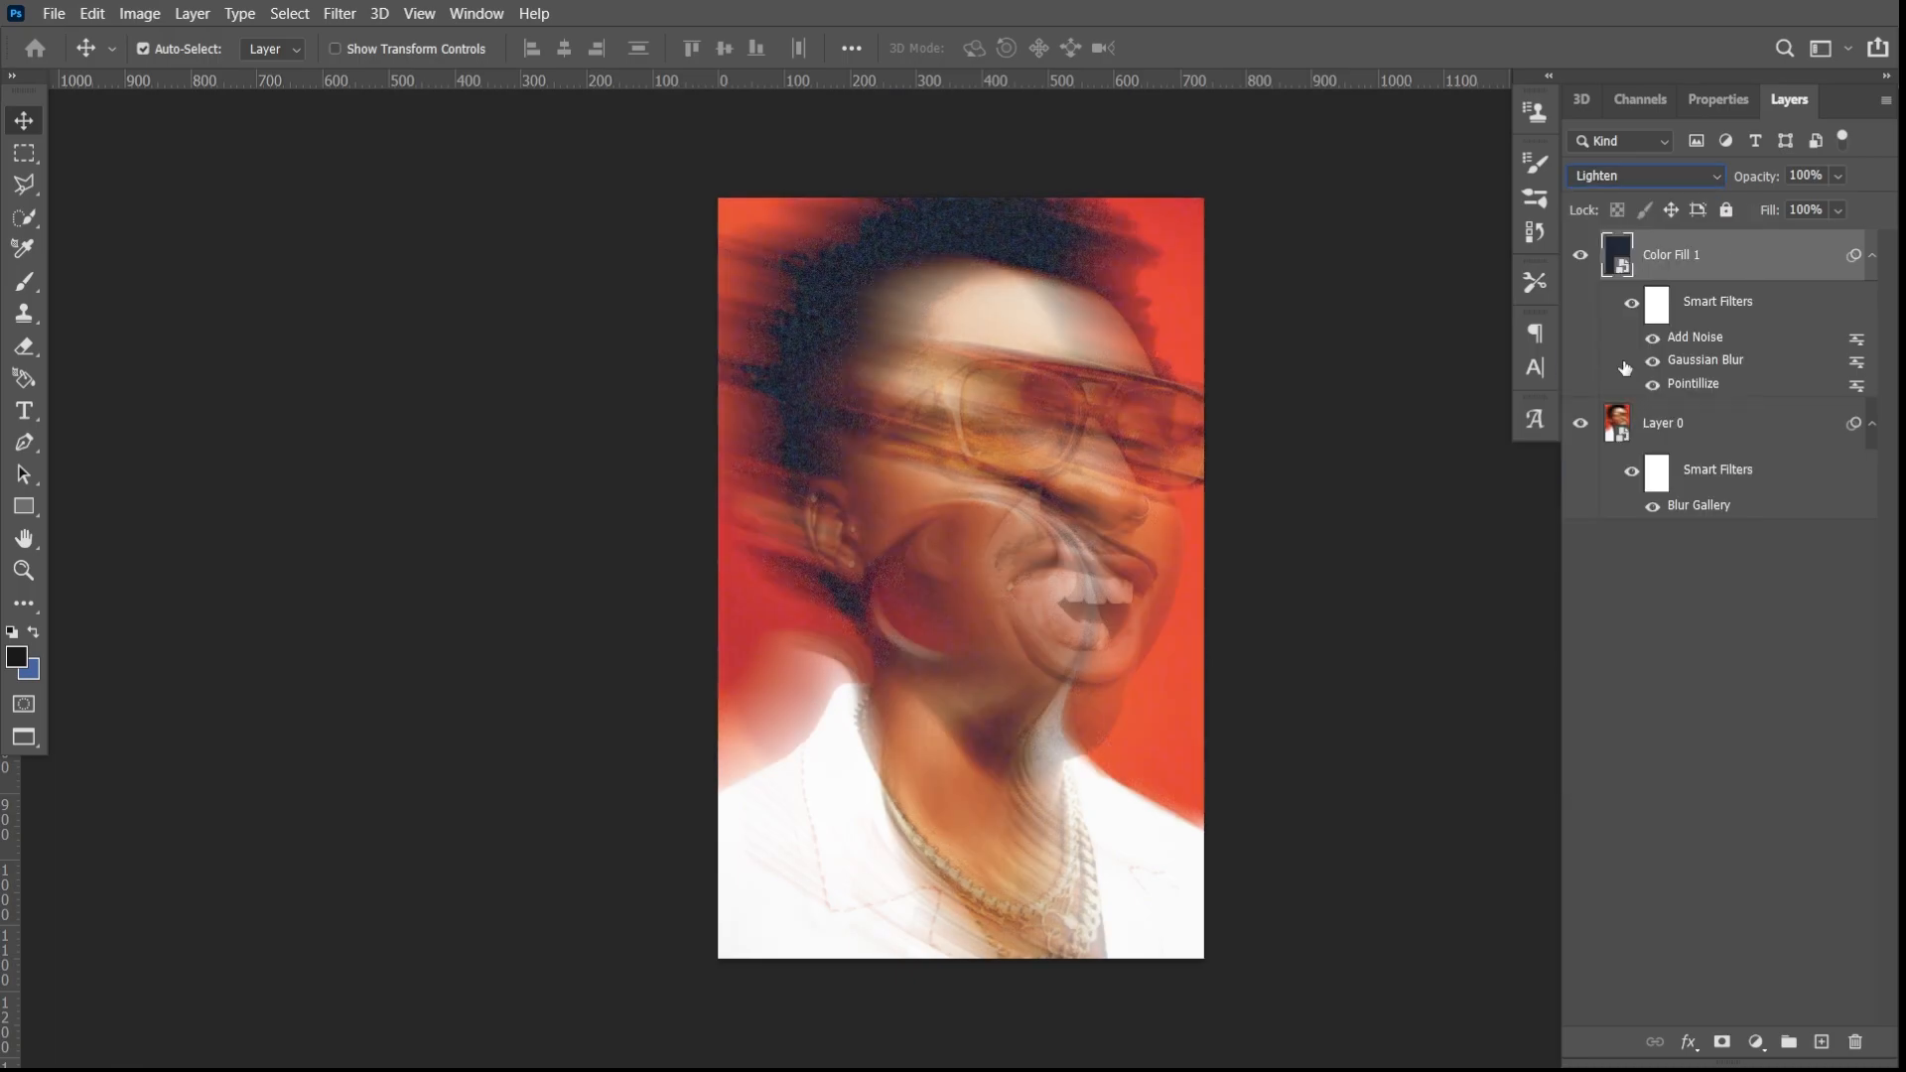
{"action": "left_click", "coordinate": [1818, 203]}
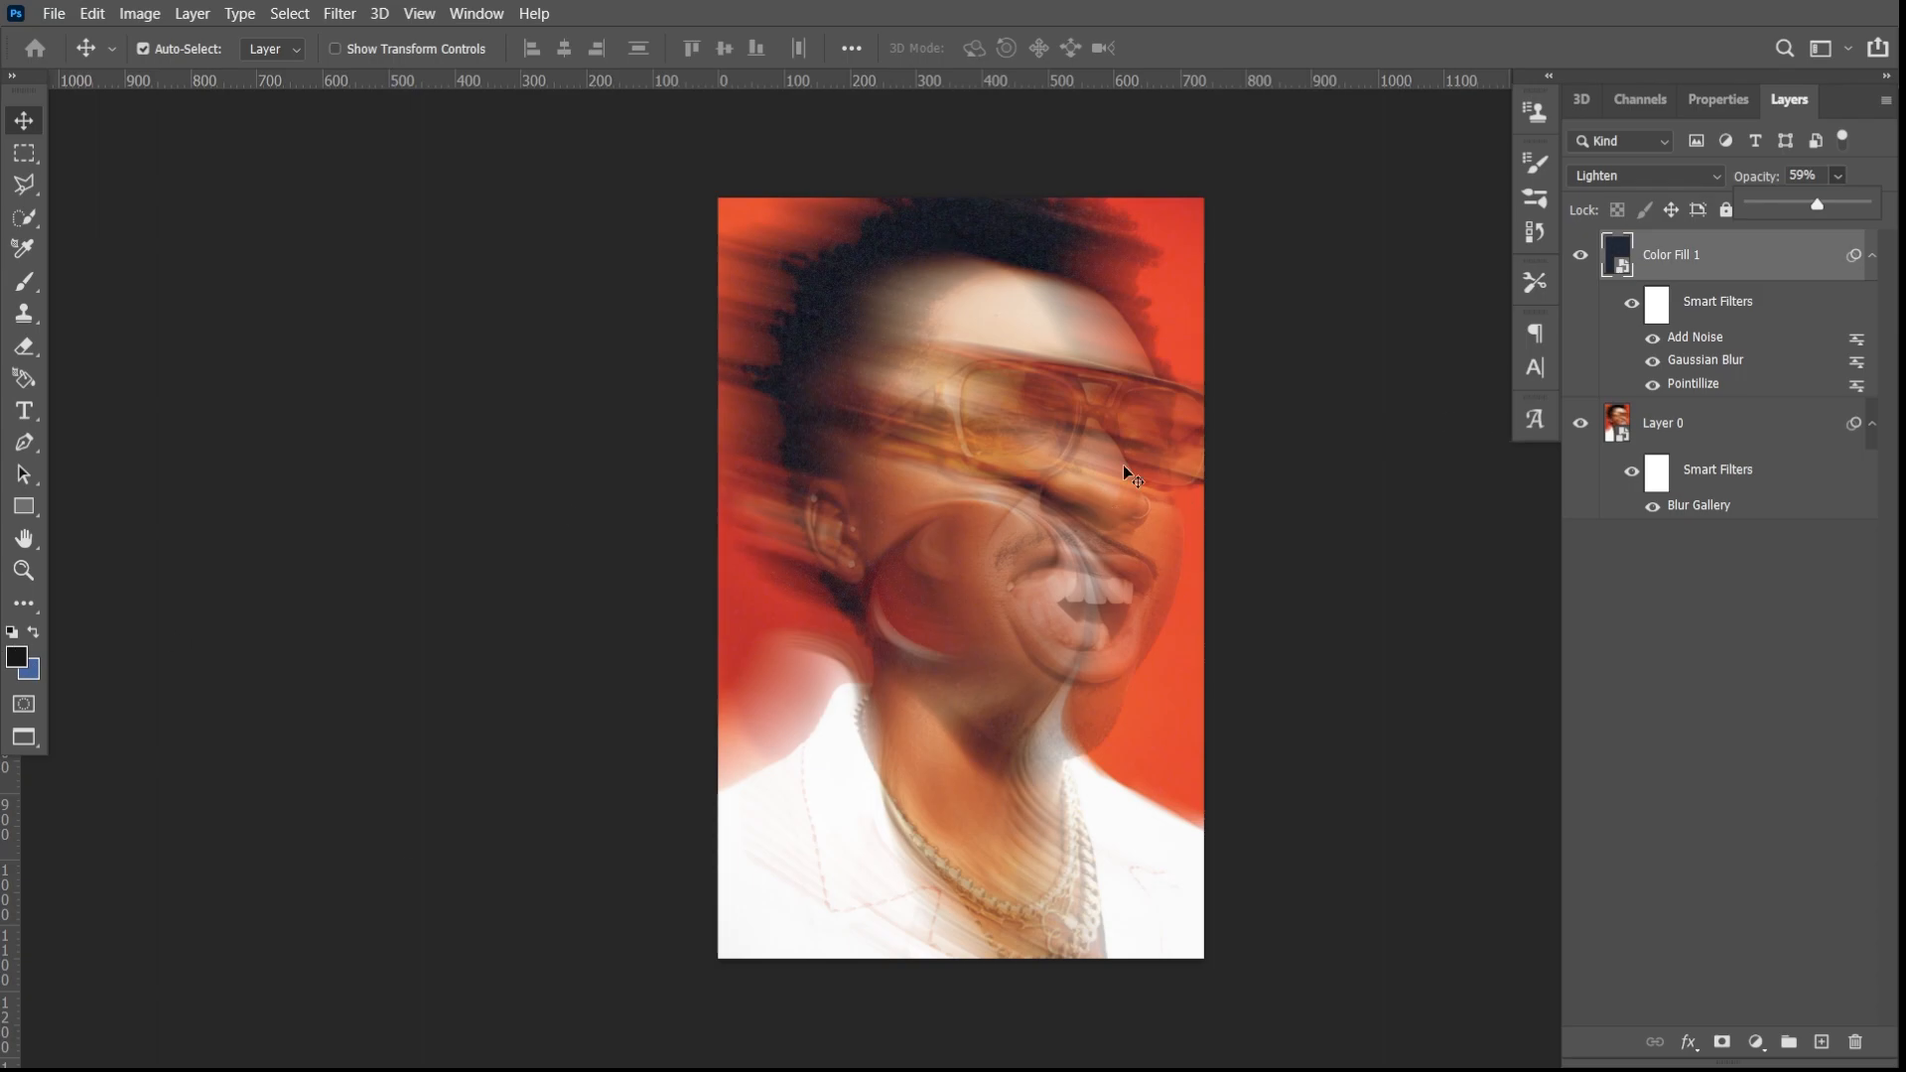
- Add a Gradient Map adjustment above the grain layer and apply the black-to-violet-to-black custom preset
{"action": "left_click", "coordinate": [1712, 247]}
{"action": "left_click", "coordinate": [1762, 1041]}
{"action": "left_click", "coordinate": [1782, 1002]}
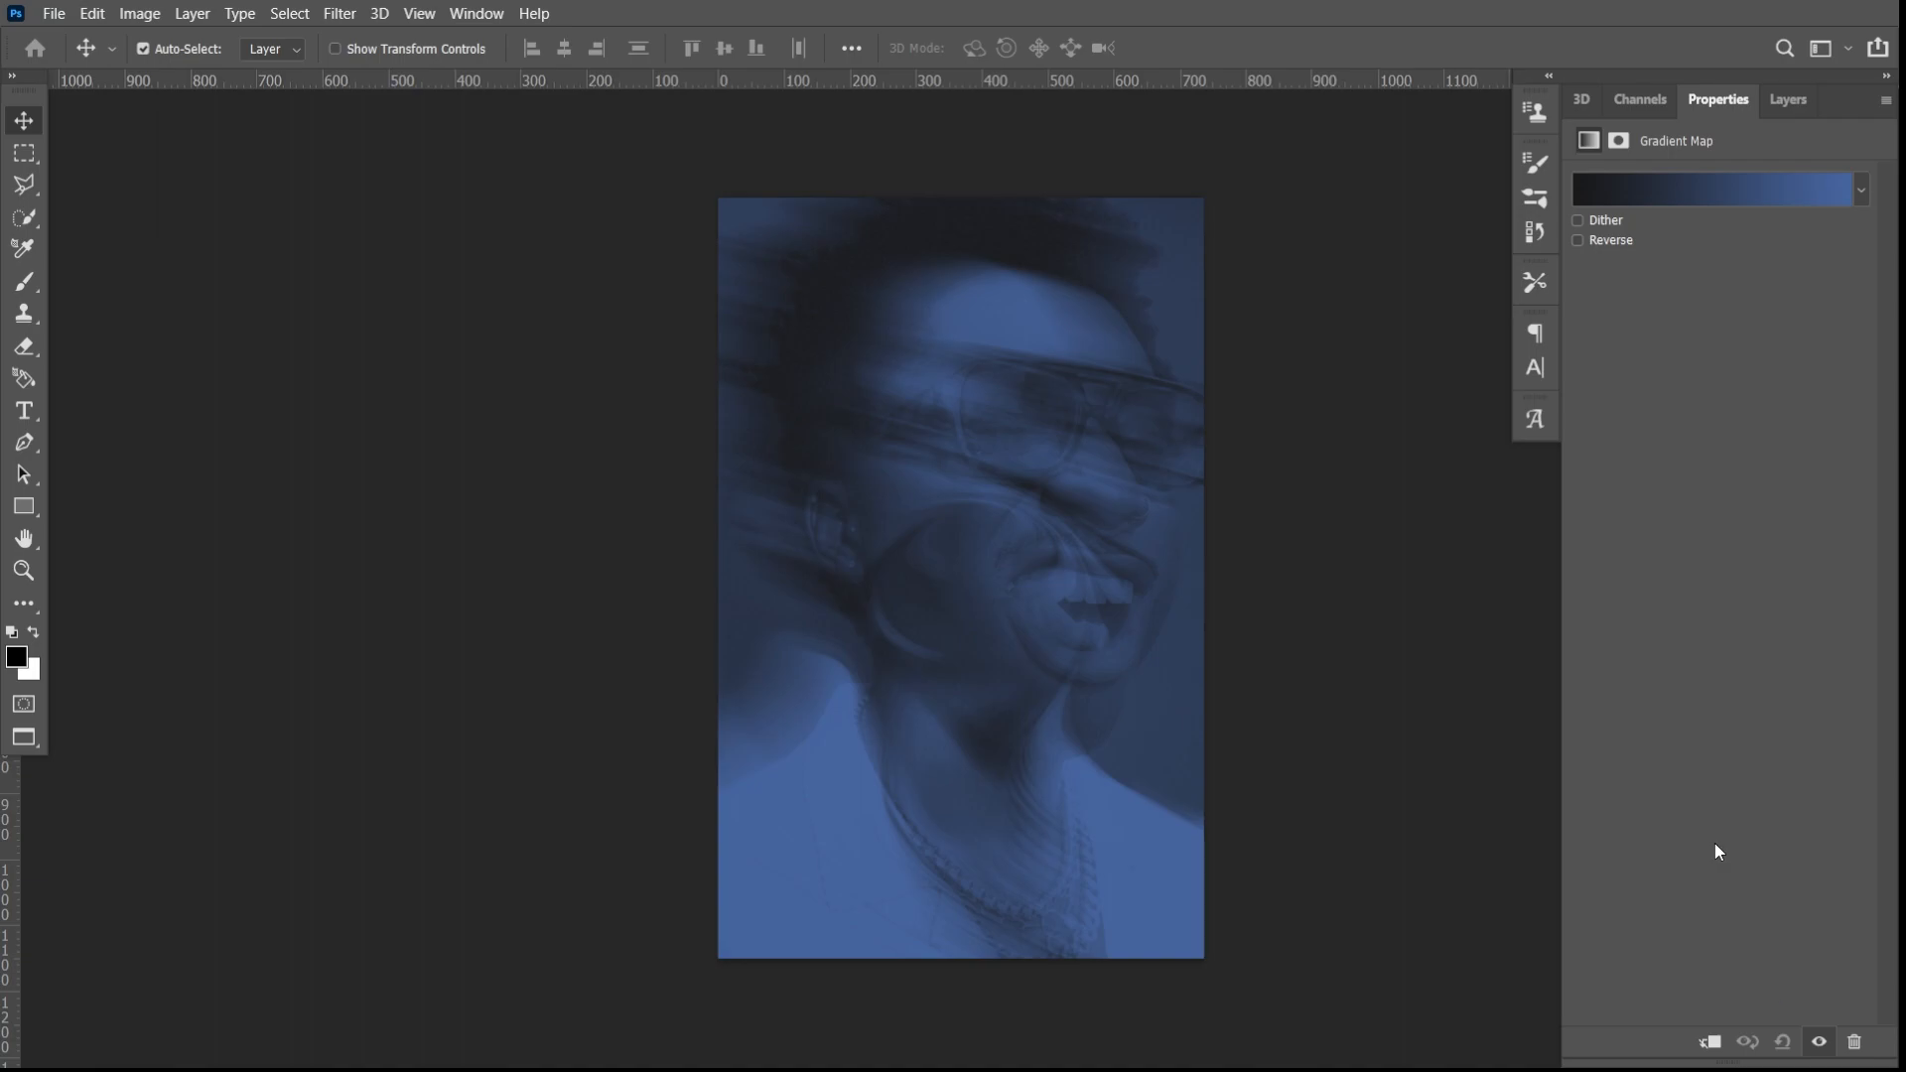
{"action": "left_click", "coordinate": [1706, 186]}
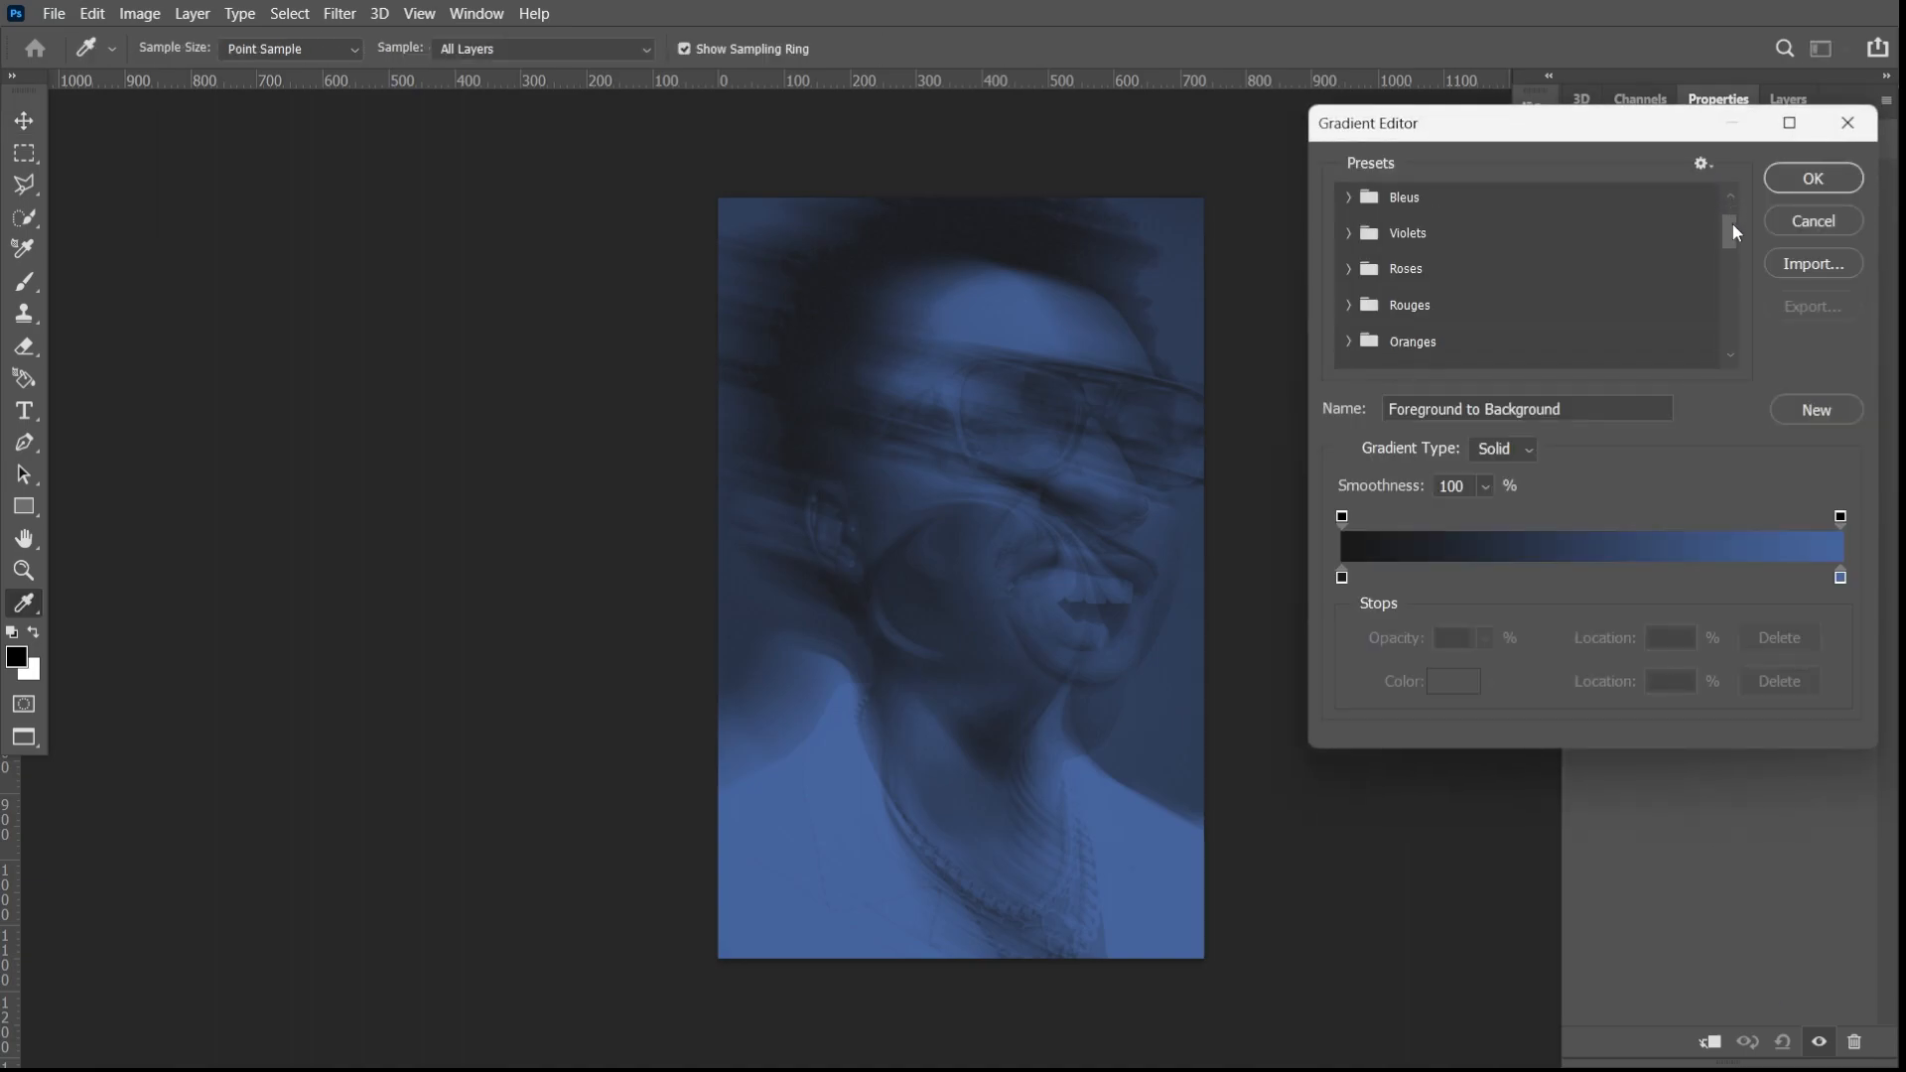
{"action": "left_click_drag", "start_coordinate": [1732, 213], "coordinate": [1747, 354]}
{"action": "left_click", "coordinate": [1514, 353]}
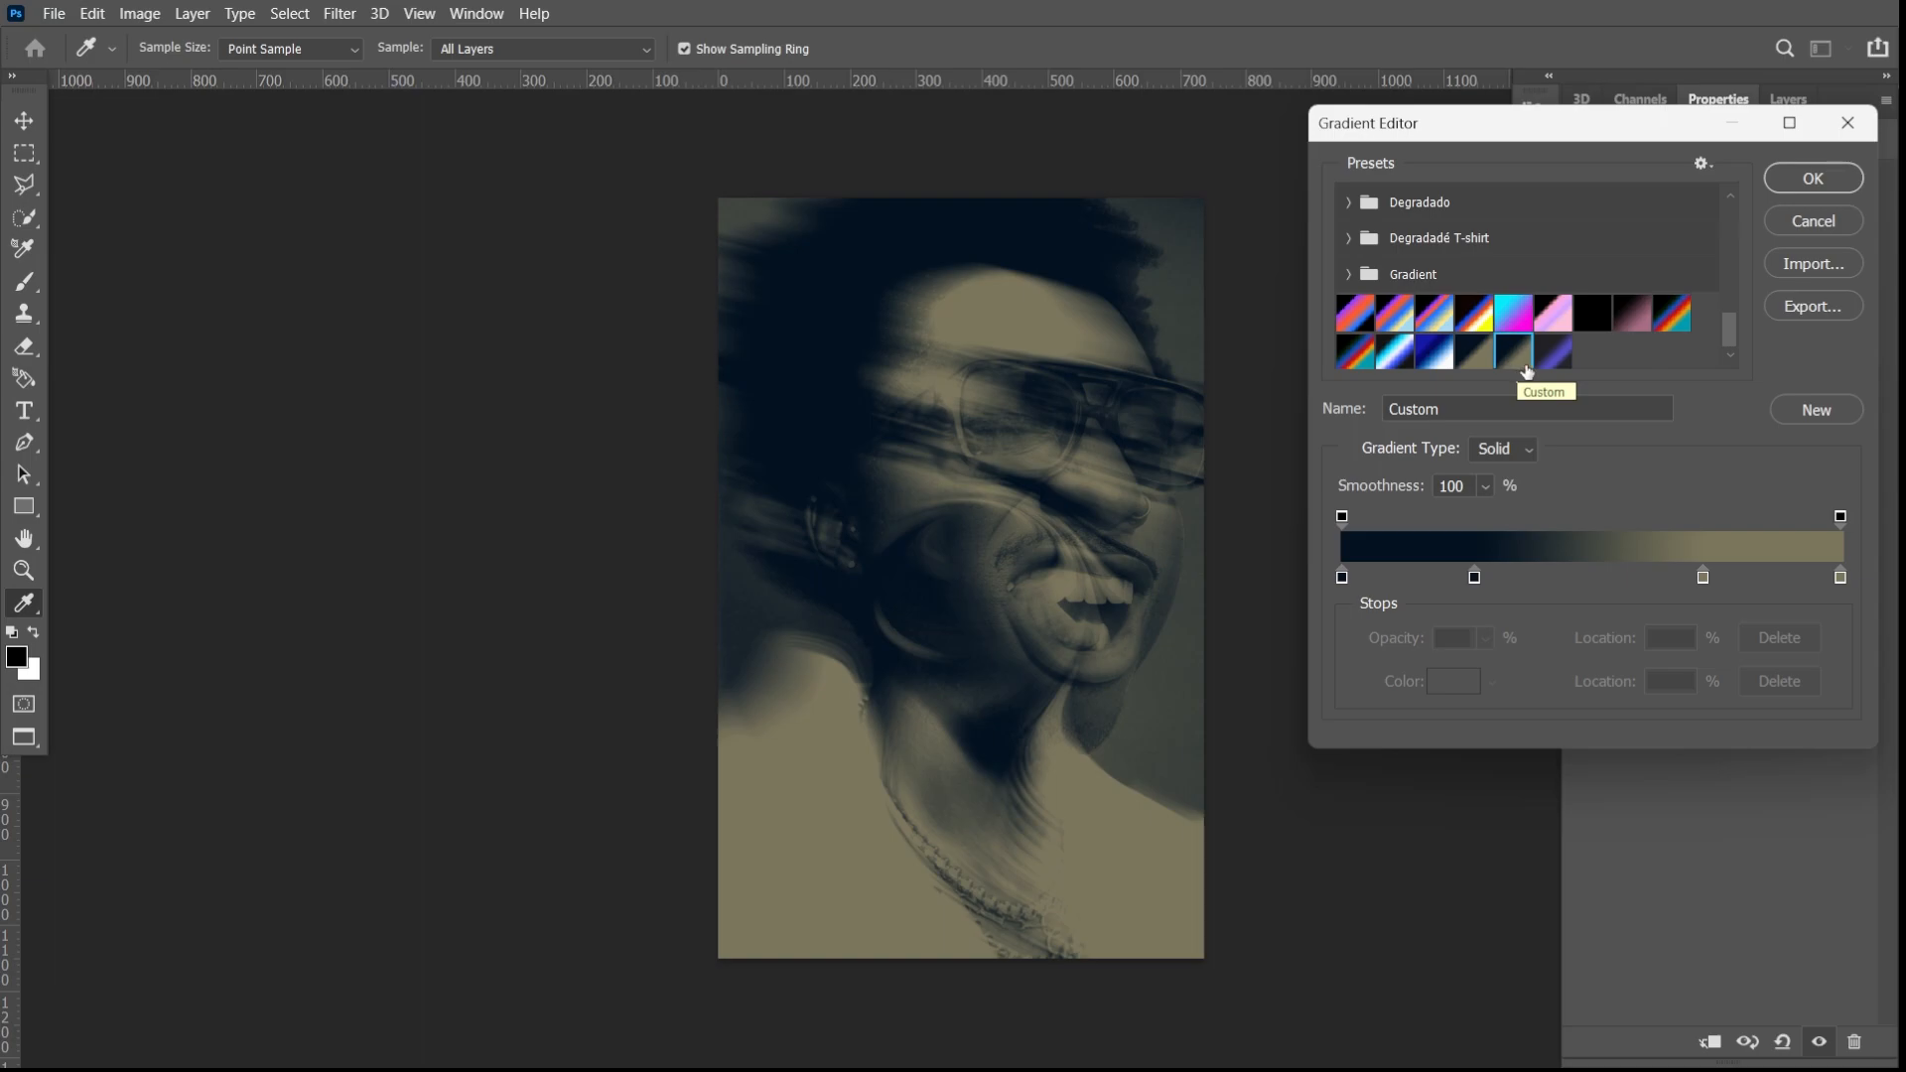
{"action": "left_click", "coordinate": [1549, 351]}
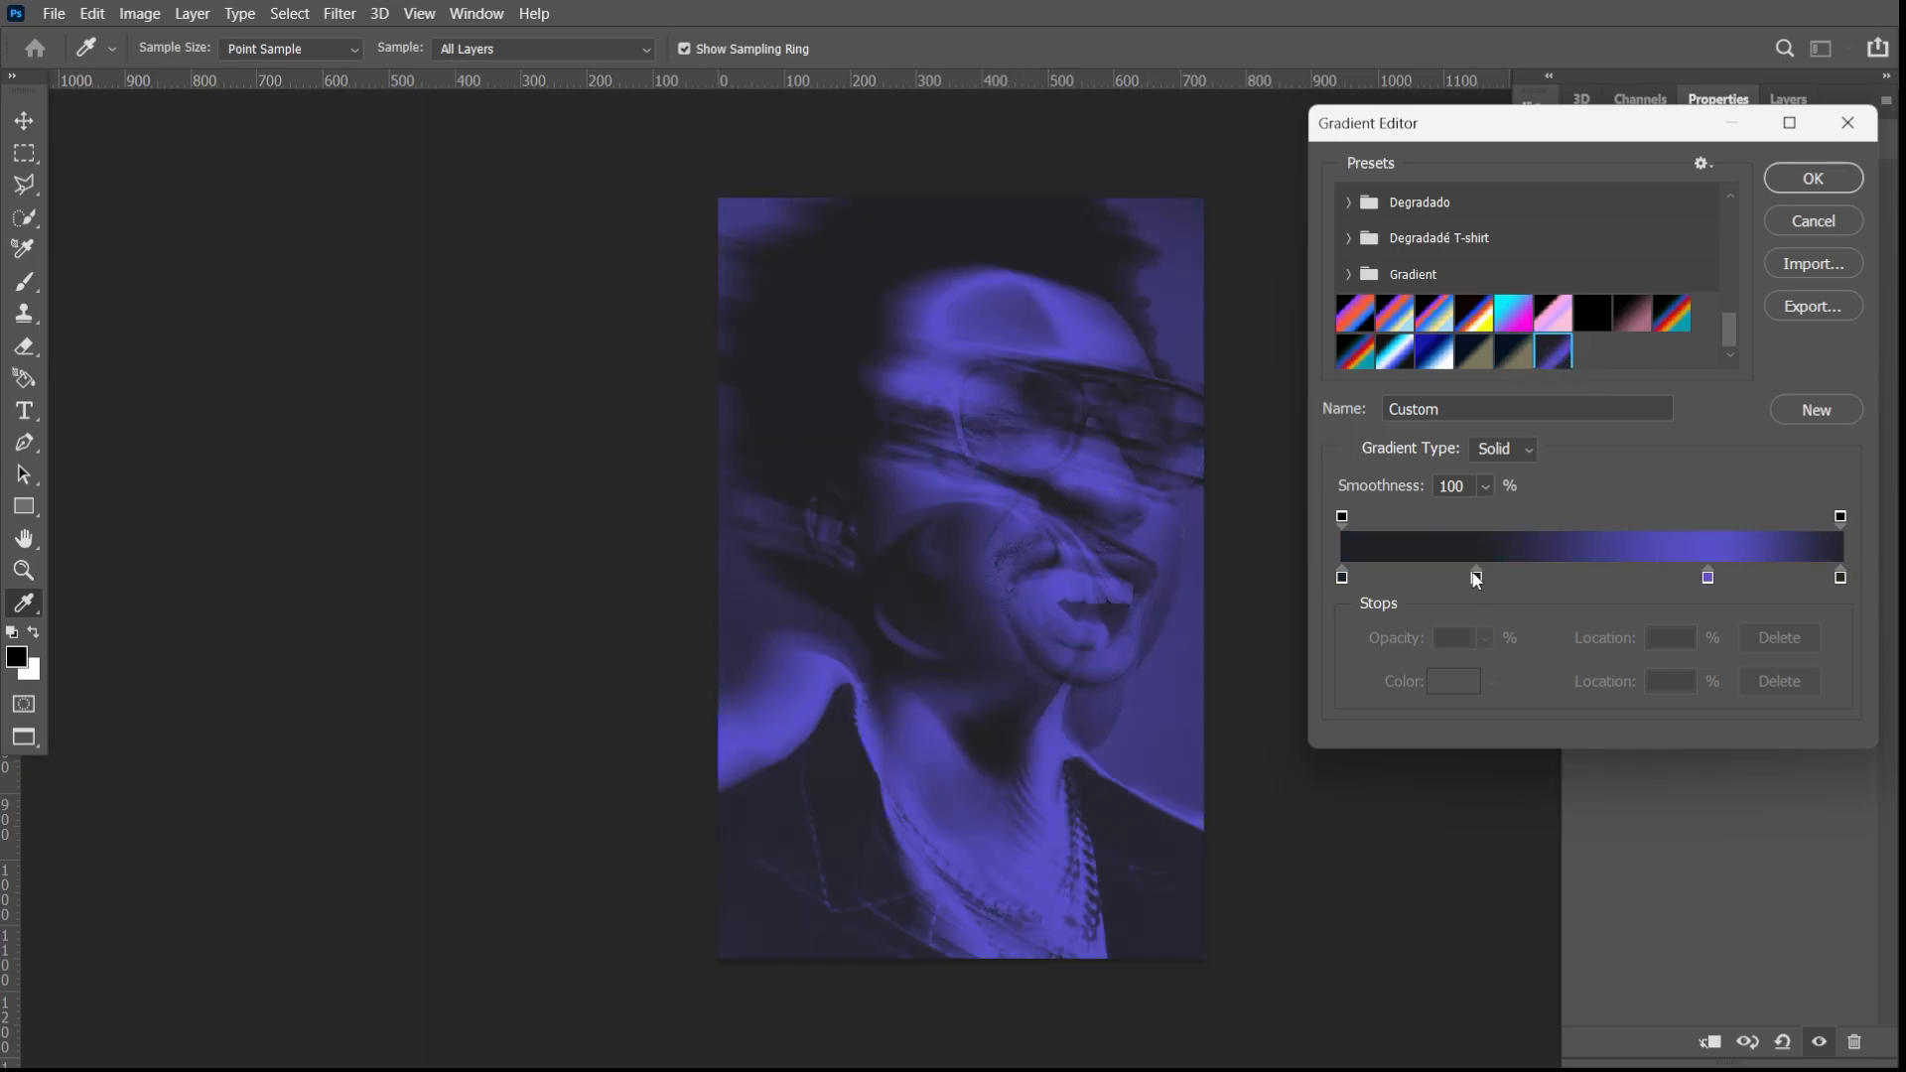
- Set the gradient's inner dark stop at 27%, fine-tune the violet stop's position and accept the gradient
{"action": "mouse_move", "coordinate": [1478, 580]}
{"action": "left_mouse_down"}
{"action": "mouse_move", "coordinate": [1460, 582]}
{"action": "mouse_move", "coordinate": [1479, 581]}
{"action": "left_mouse_up"}
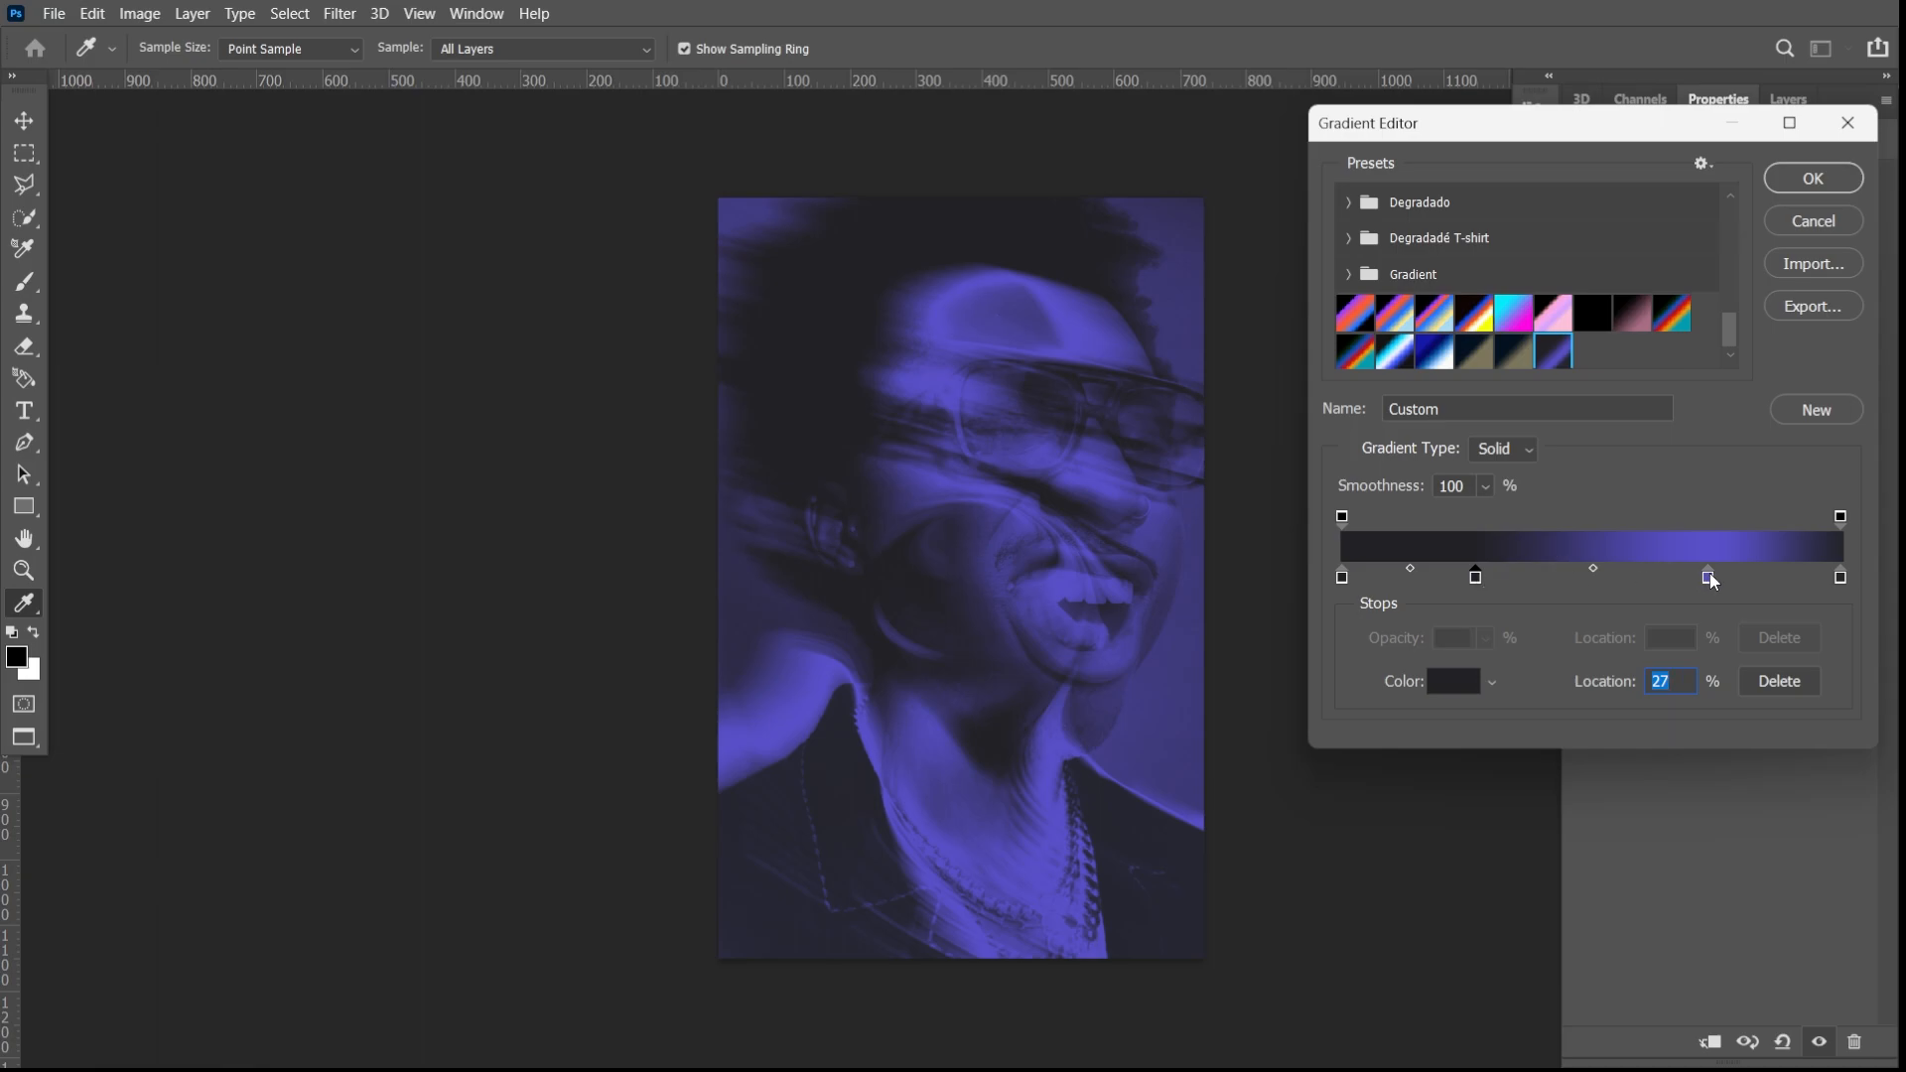
{"action": "mouse_move", "coordinate": [1708, 576]}
{"action": "left_mouse_down"}
{"action": "mouse_move", "coordinate": [1691, 576]}
{"action": "mouse_move", "coordinate": [1718, 577]}
{"action": "left_mouse_up"}
{"action": "left_click", "coordinate": [1814, 178]}
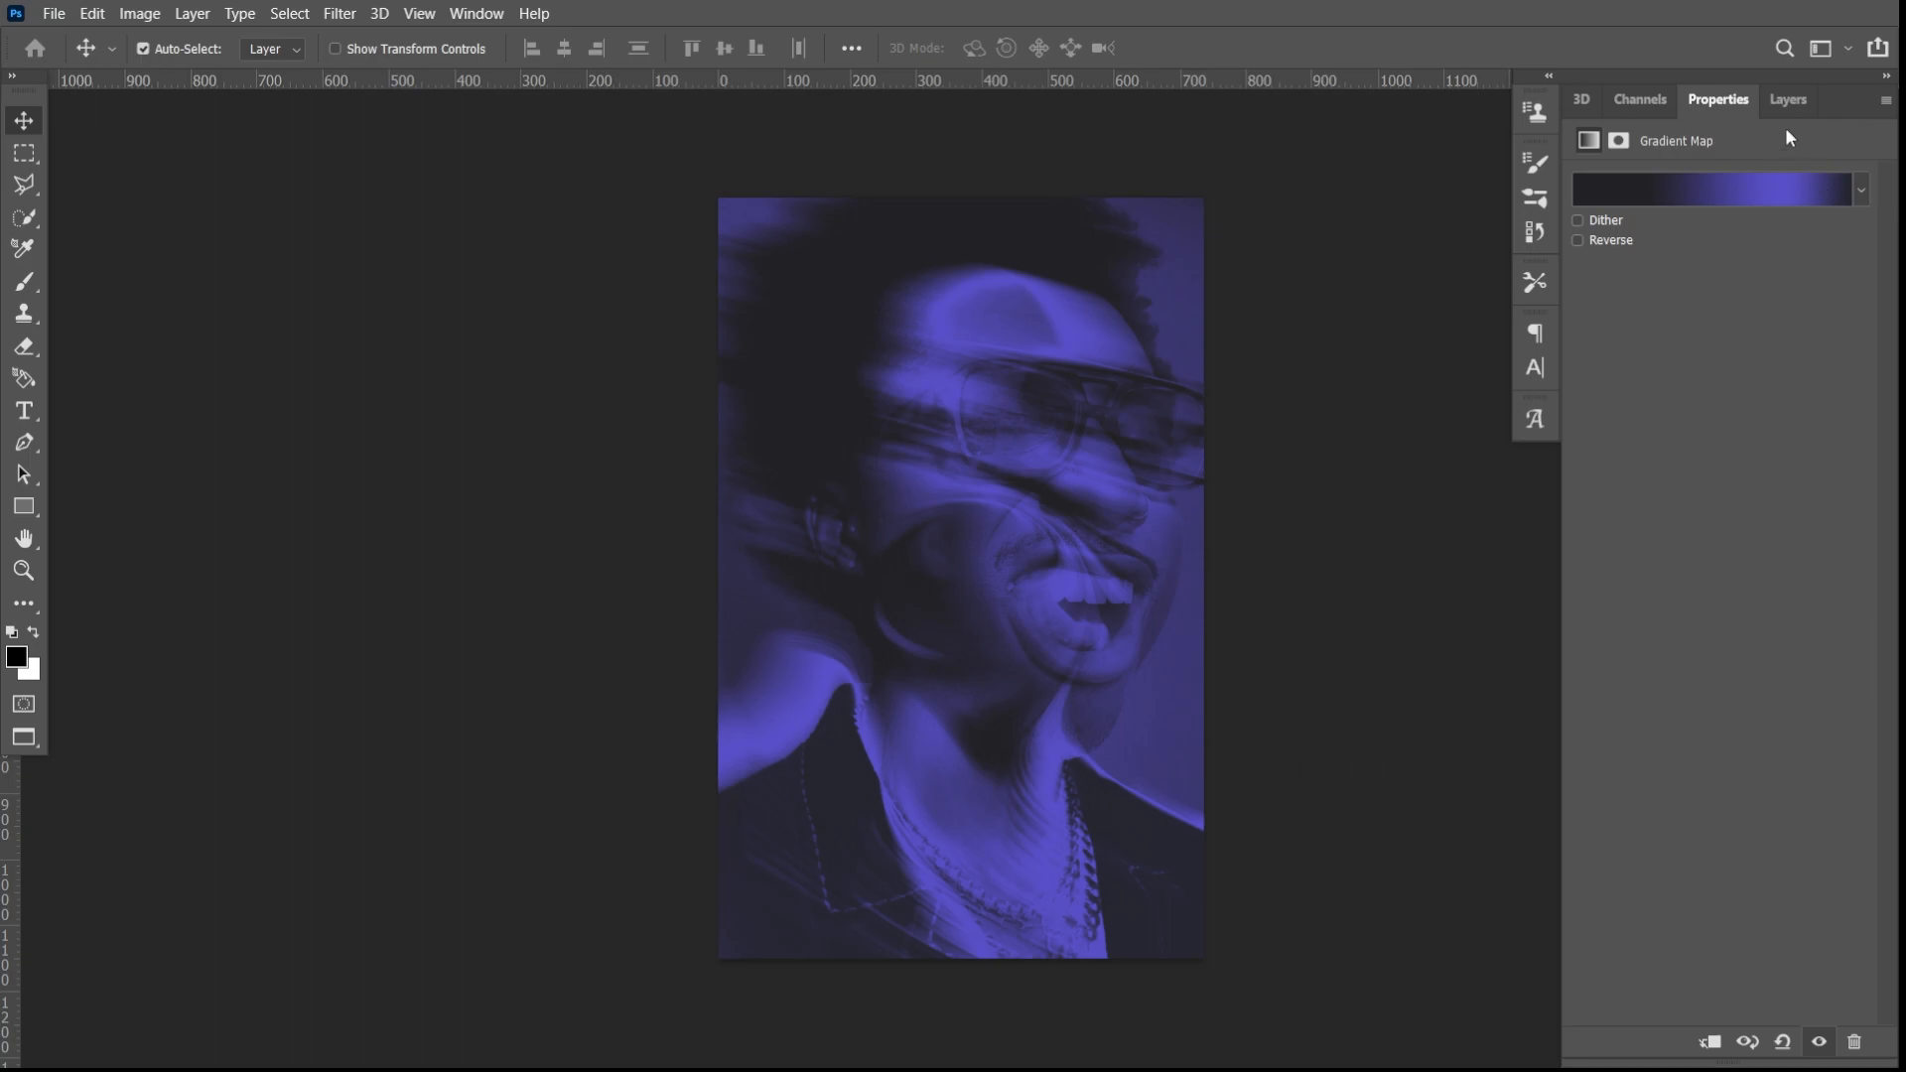
{"action": "left_click", "coordinate": [1787, 99]}
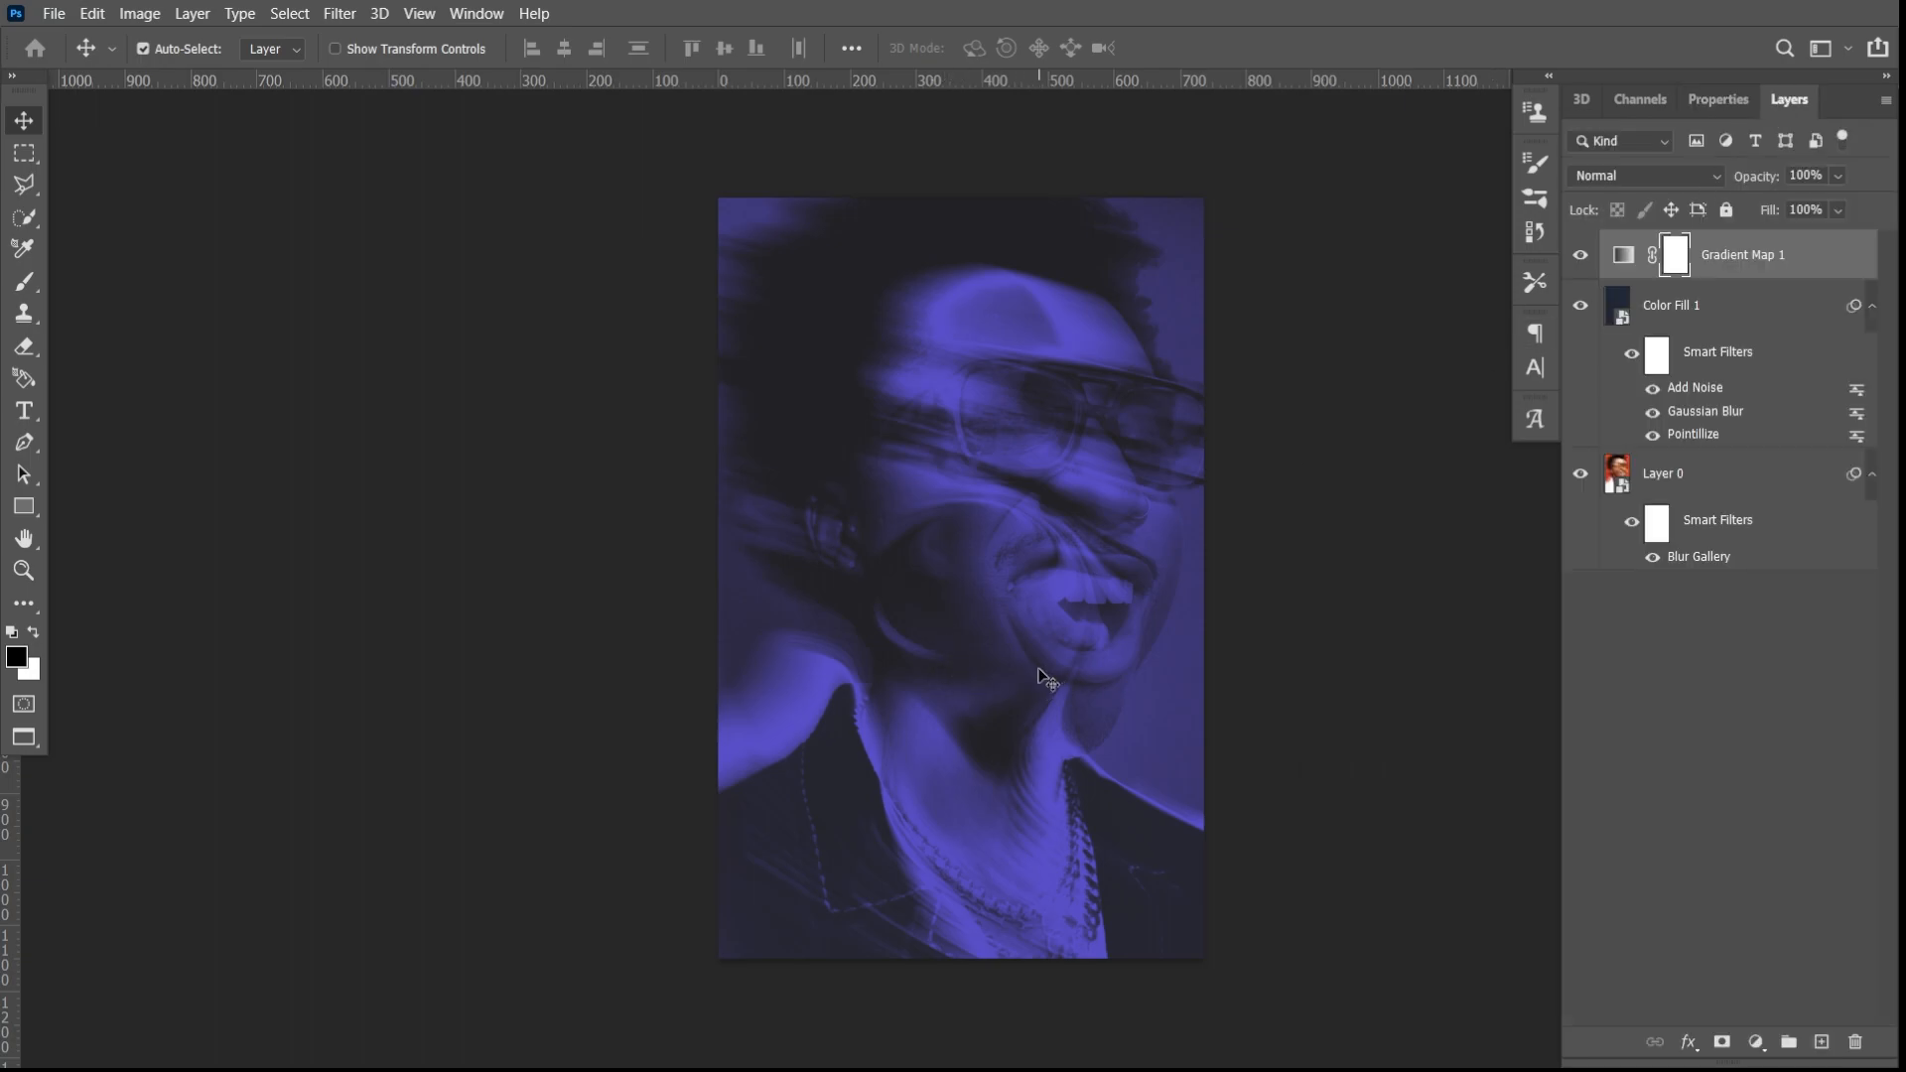
- Examine the violet gradient map colouring up close on the glasses, mouth, neck and necklace
{"action": "scroll", "coordinate": [1045, 679], "scroll_direction": "up", "scroll_amount": 2}
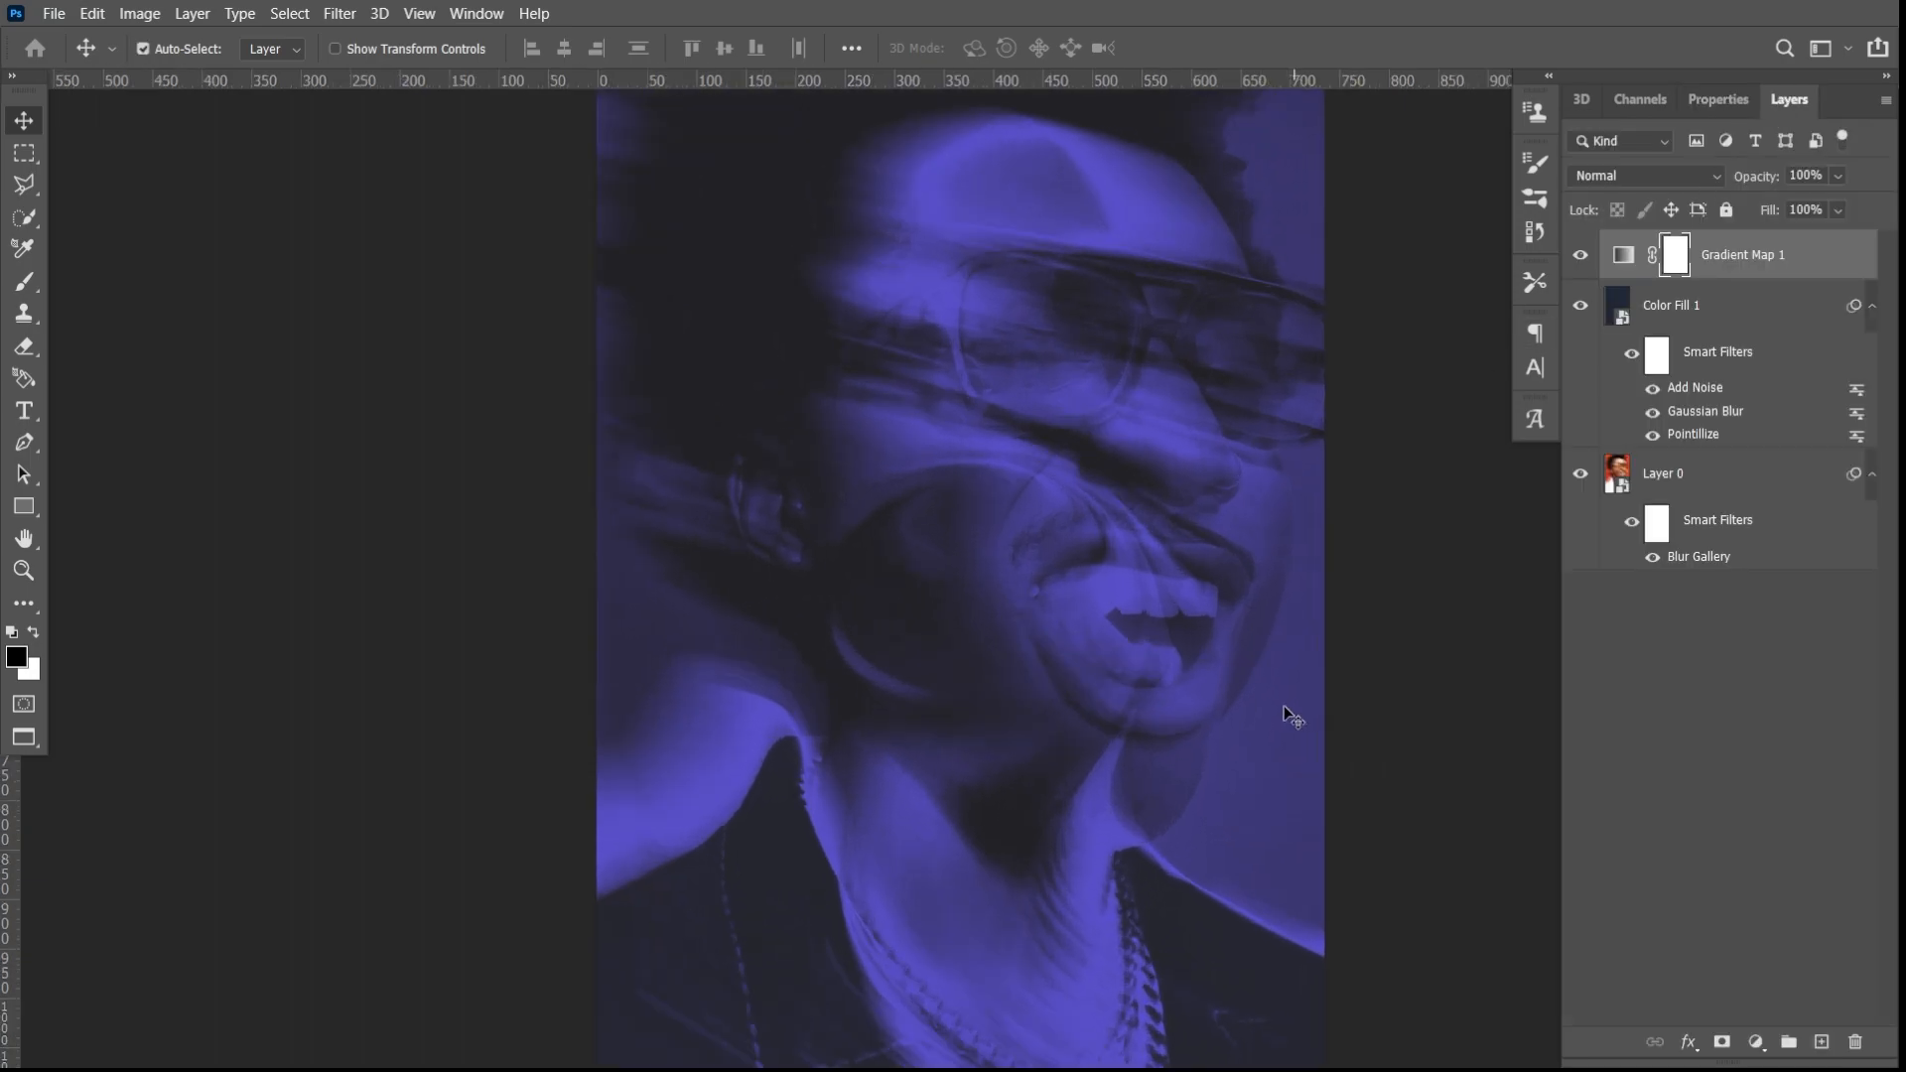
{"action": "scroll", "coordinate": [1283, 705], "scroll_direction": "up", "scroll_amount": 3}
{"action": "scroll", "coordinate": [1187, 699], "scroll_direction": "up", "scroll_amount": 2}
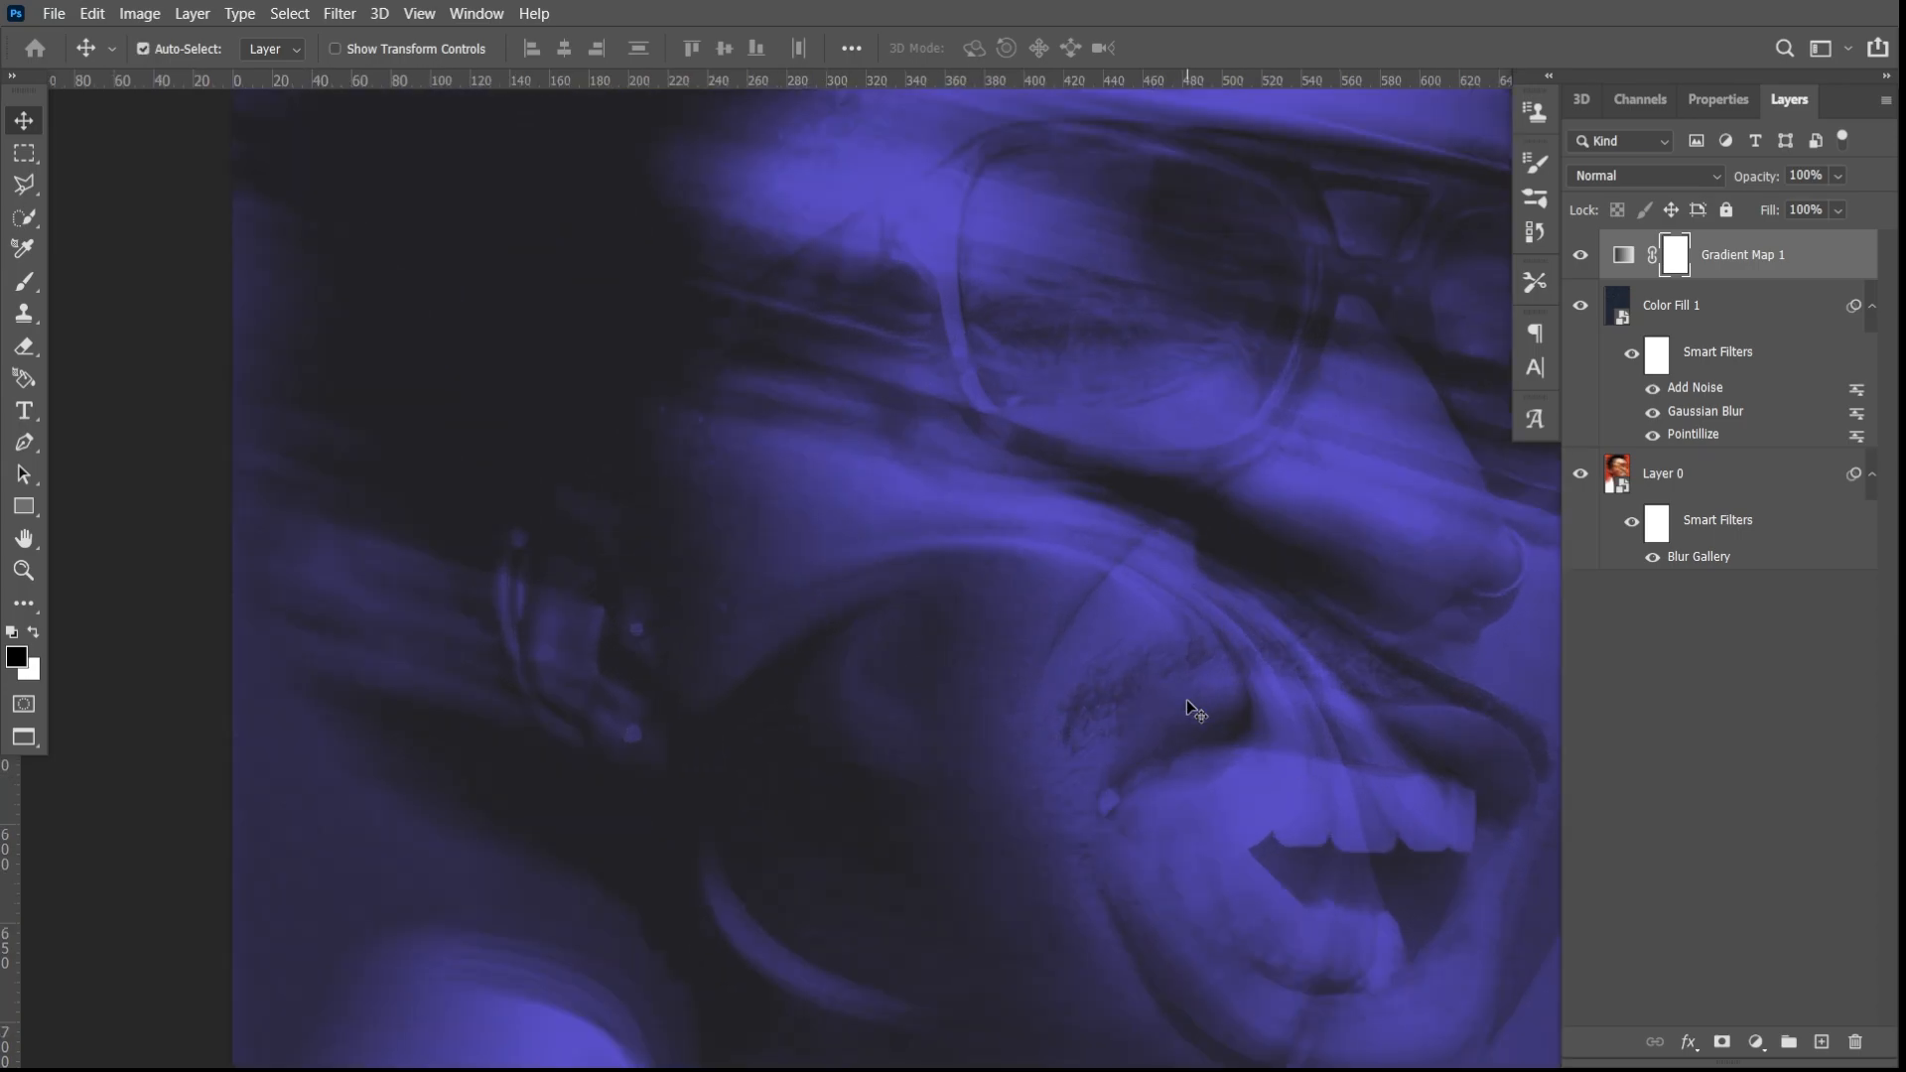
{"action": "scroll", "coordinate": [1201, 671], "scroll_direction": "down", "scroll_amount": 3}
{"action": "scroll", "coordinate": [1201, 672], "scroll_direction": "up", "scroll_amount": 3}
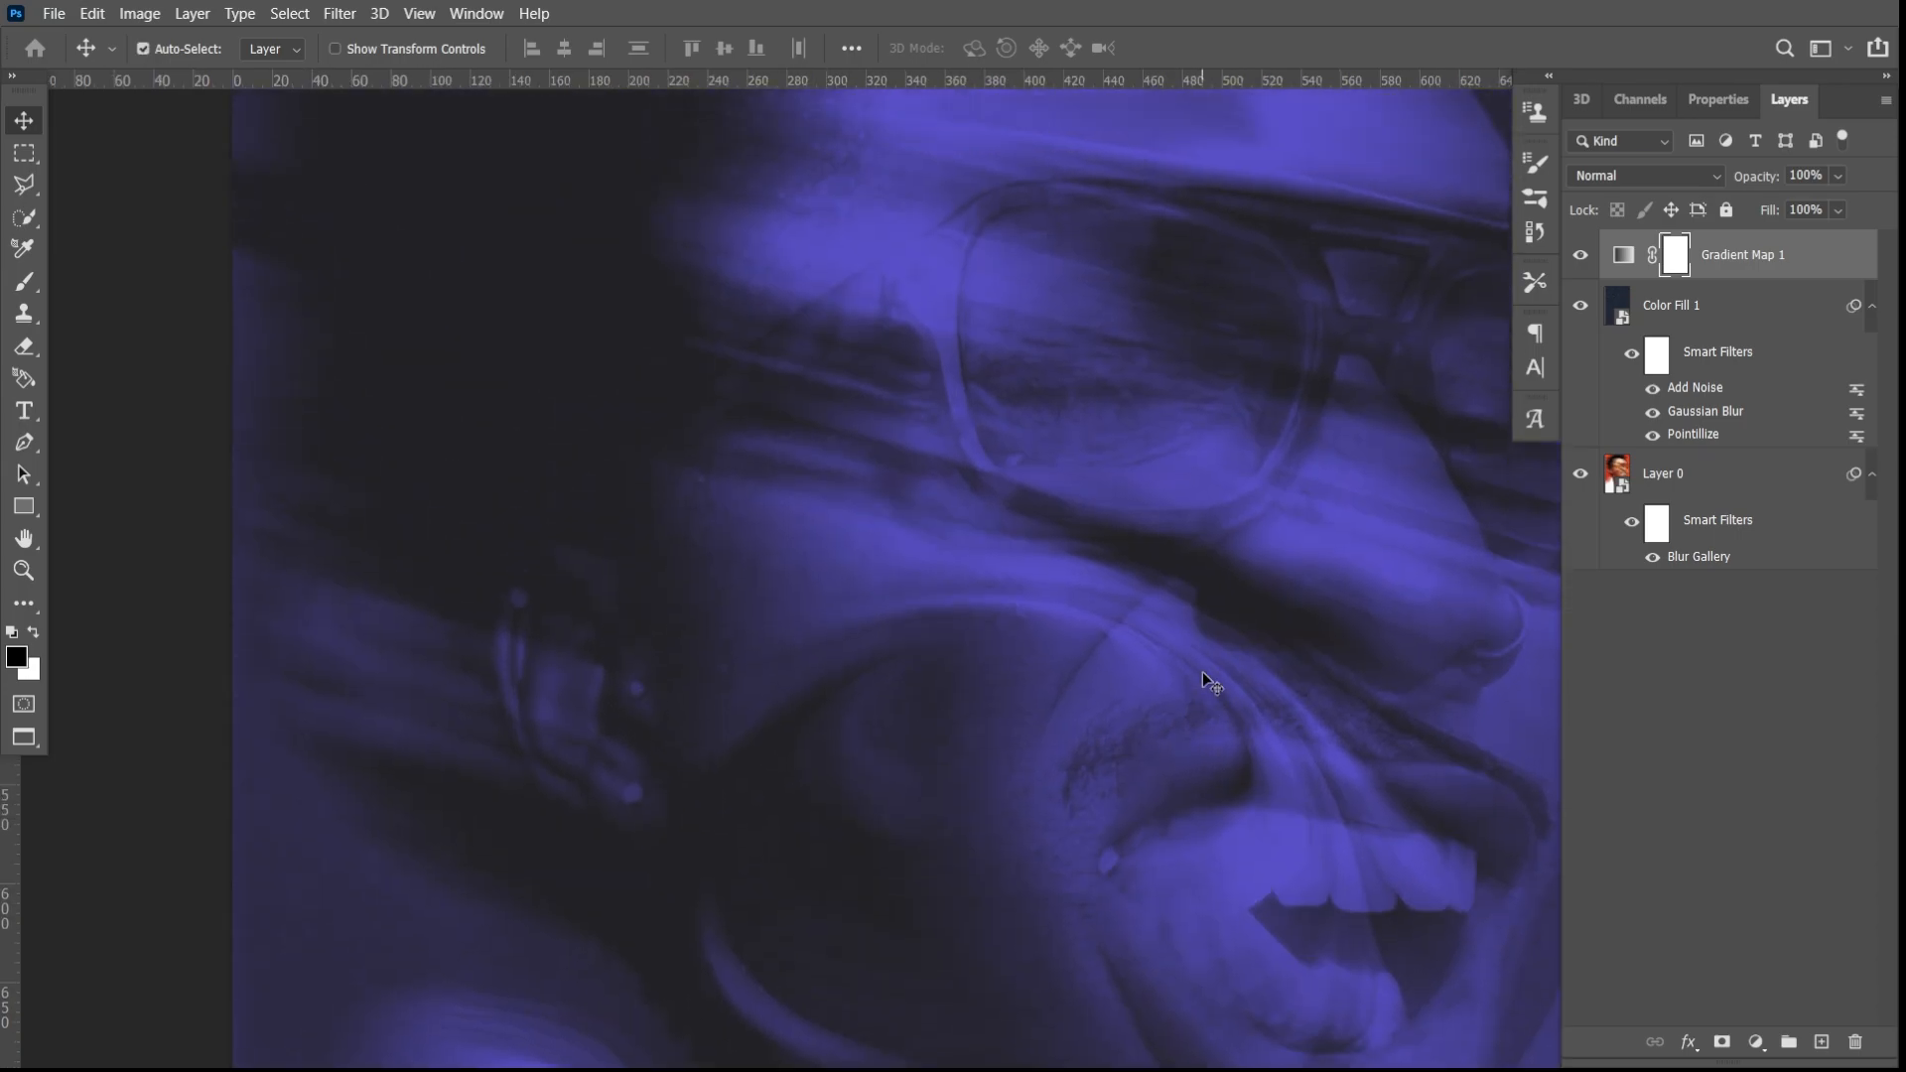
{"action": "left_click", "coordinate": [24, 538]}
{"action": "left_click_drag", "start_coordinate": [1119, 638], "coordinate": [1051, 644]}
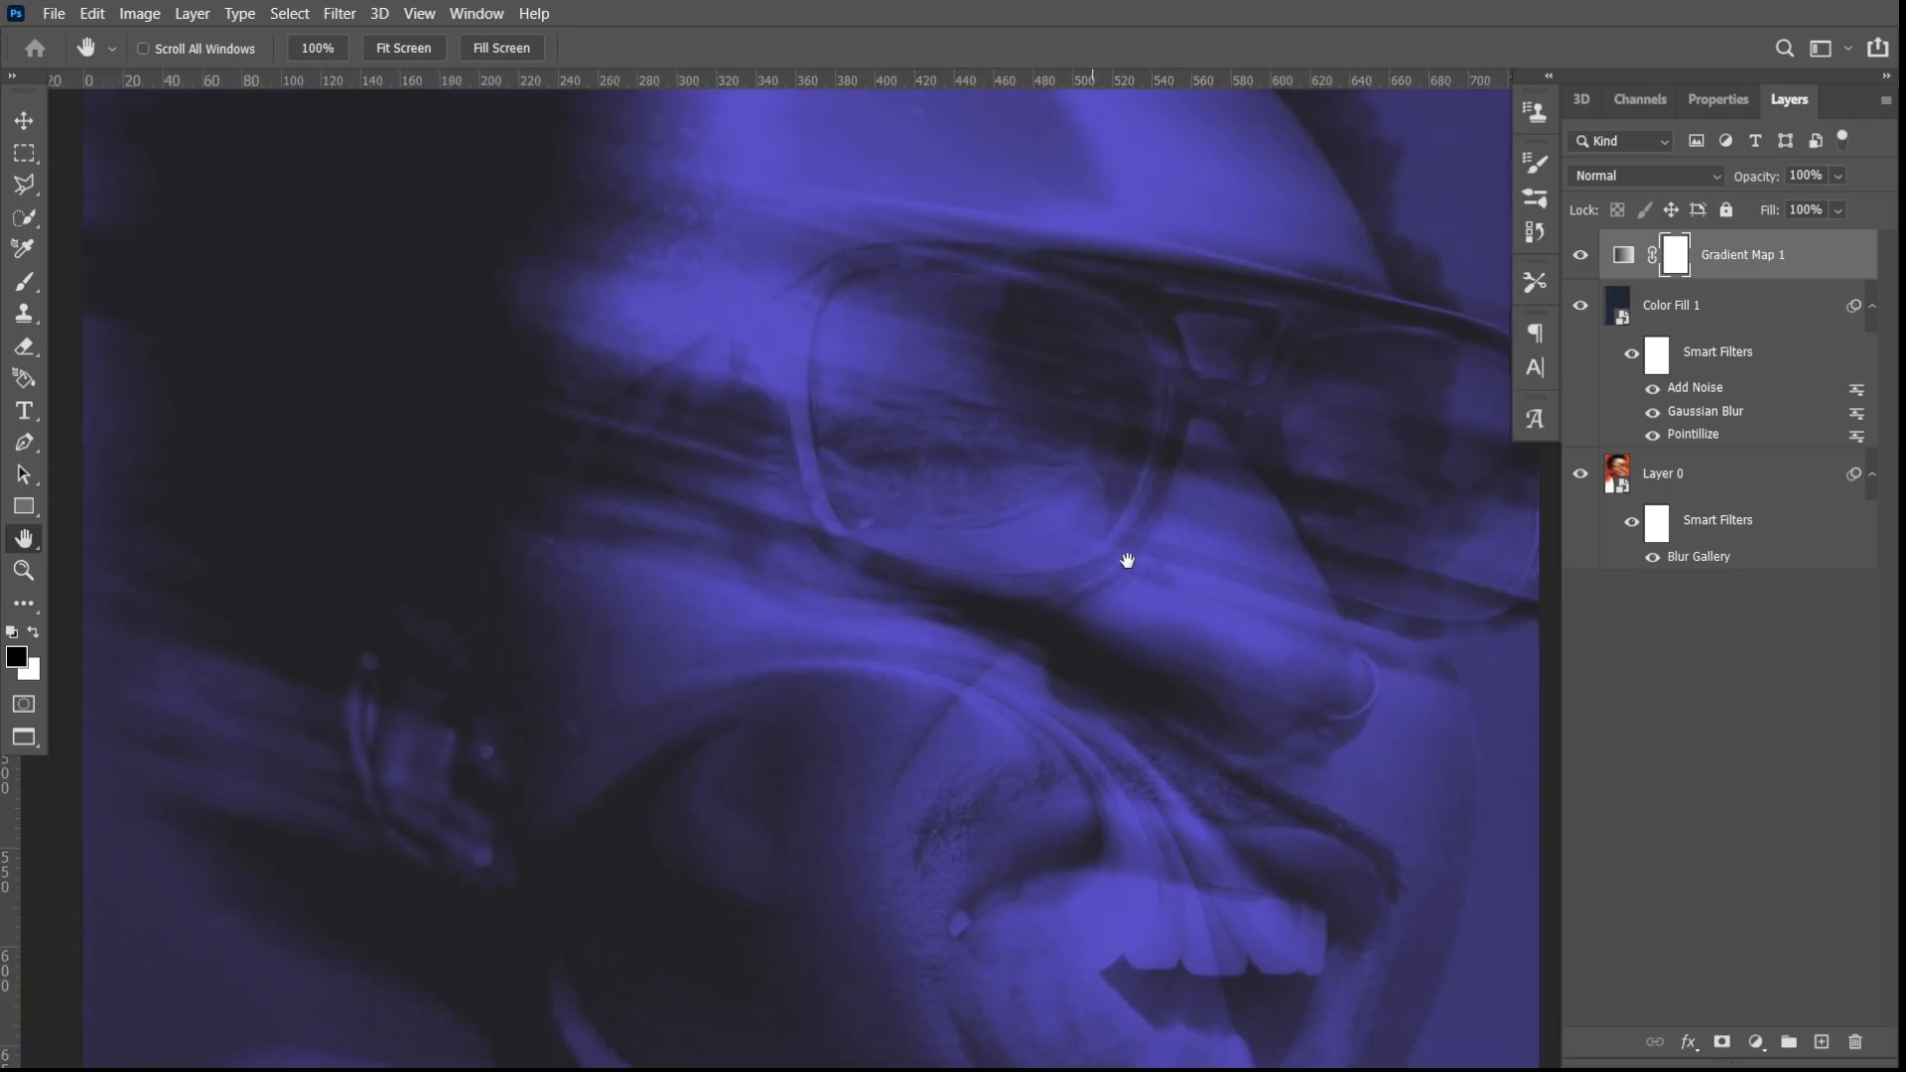
{"action": "scroll", "coordinate": [1124, 564], "scroll_direction": "down", "scroll_amount": 2}
{"action": "scroll", "coordinate": [1127, 558], "scroll_direction": "up", "scroll_amount": 3}
{"action": "scroll", "coordinate": [1147, 567], "scroll_direction": "up", "scroll_amount": 4}
{"action": "scroll", "coordinate": [1146, 571], "scroll_direction": "down", "scroll_amount": 4}
{"action": "scroll", "coordinate": [1140, 580], "scroll_direction": "down", "scroll_amount": 6}
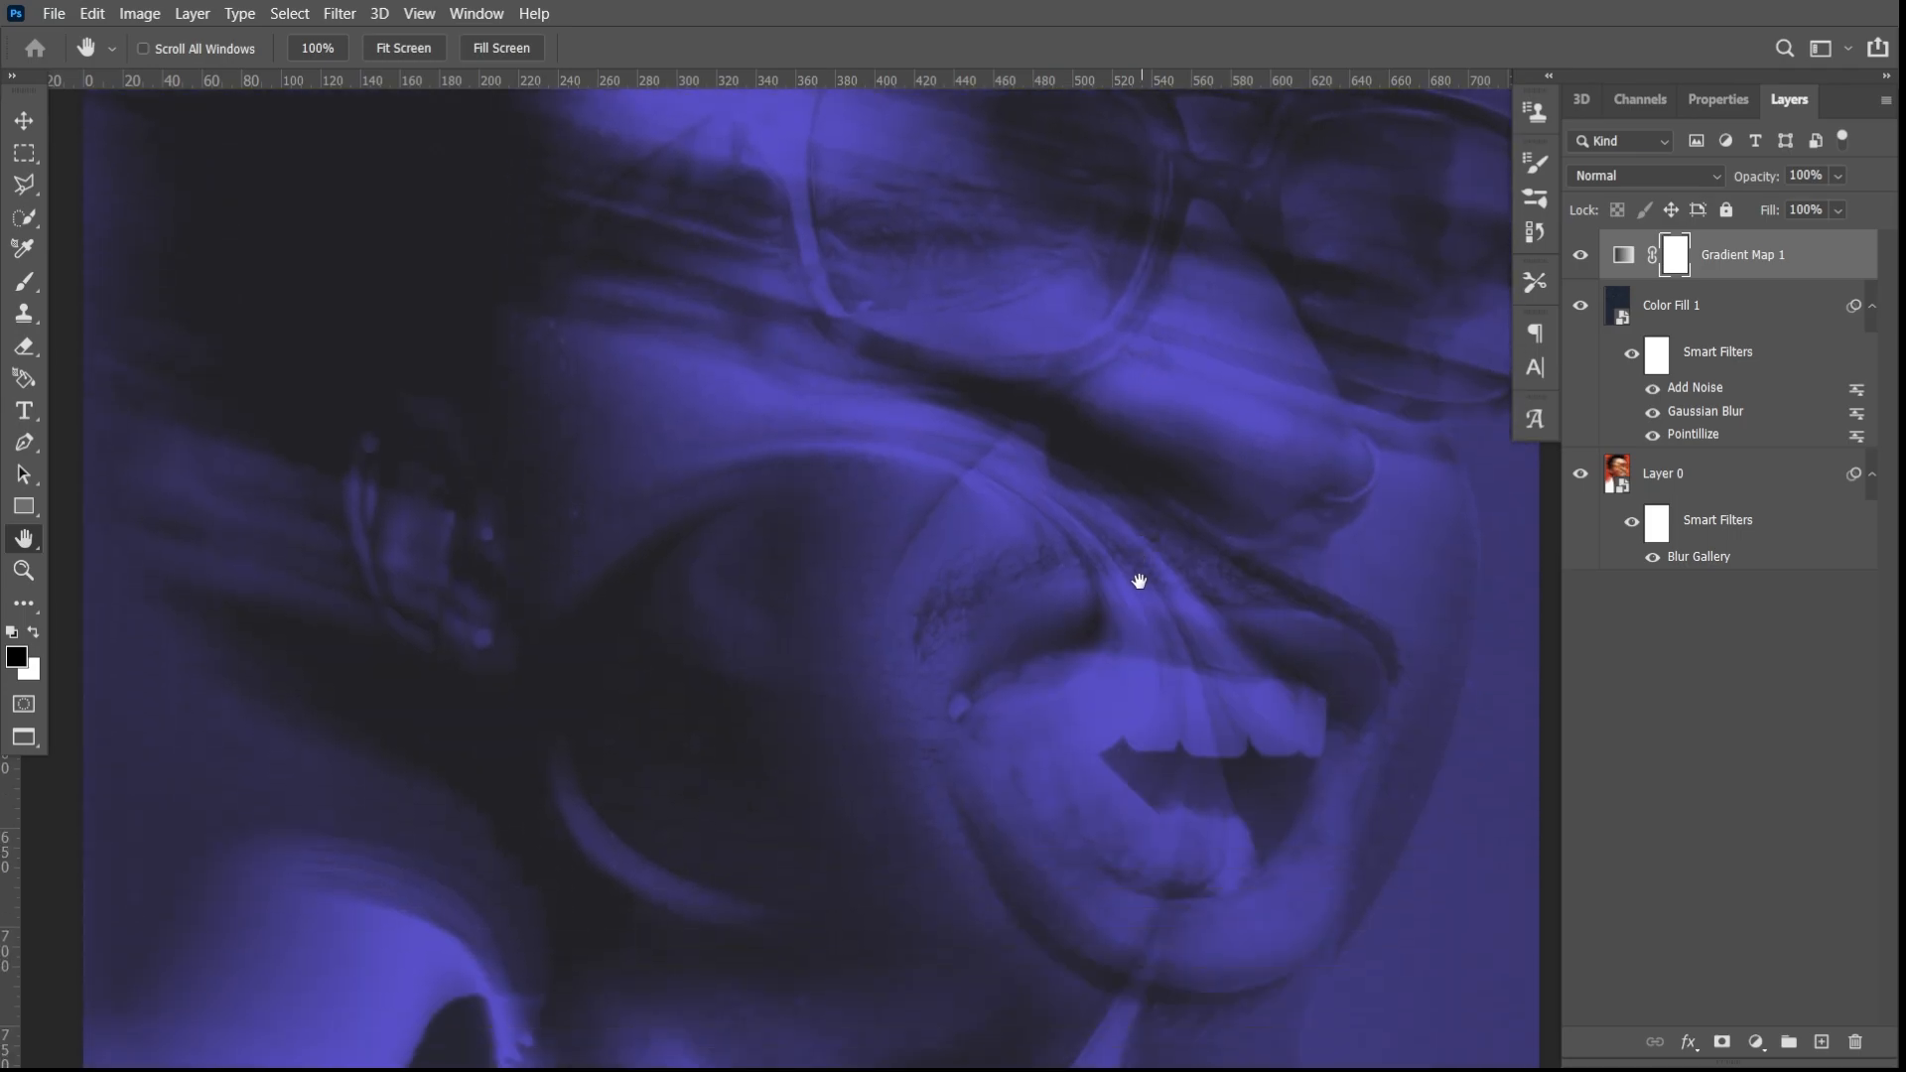
{"action": "scroll", "coordinate": [1132, 581], "scroll_direction": "down", "scroll_amount": 3}
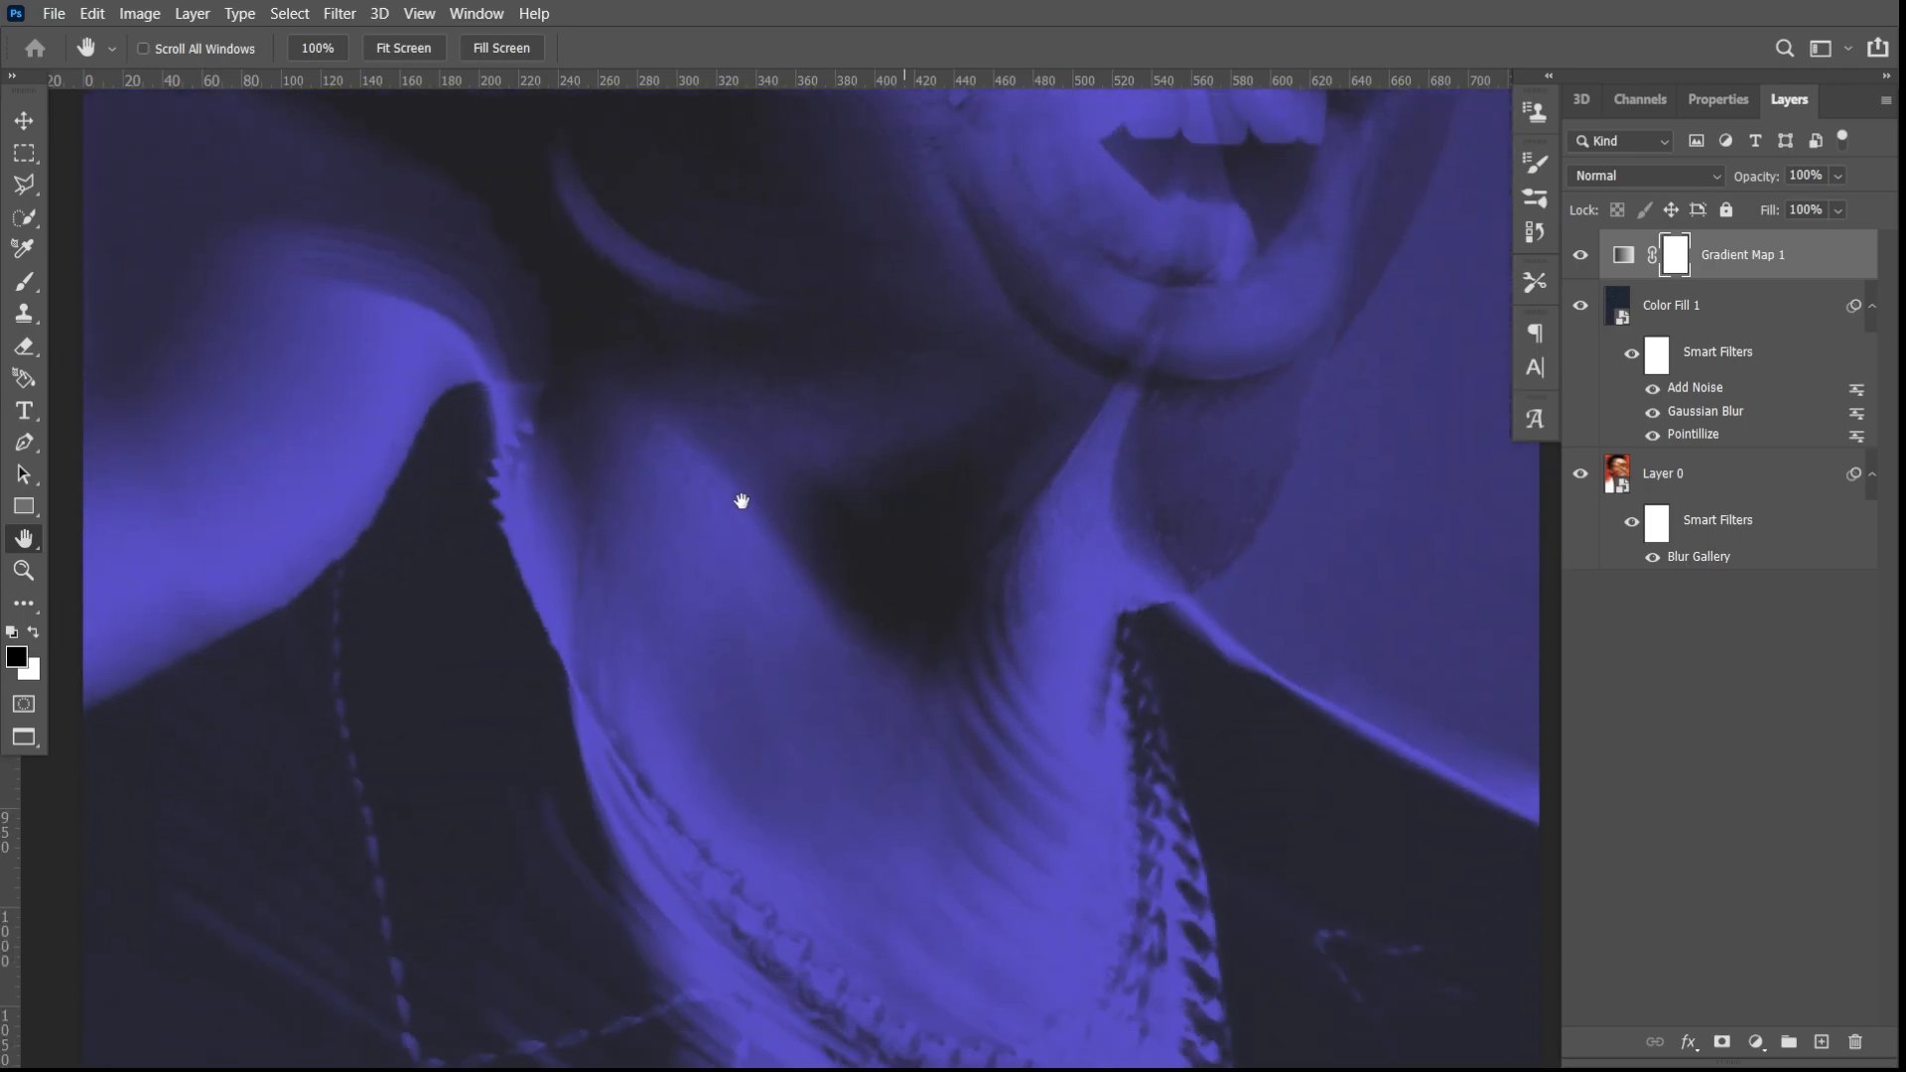
{"action": "key", "text": "v"}
{"action": "key", "text": "ctrl+minus"}
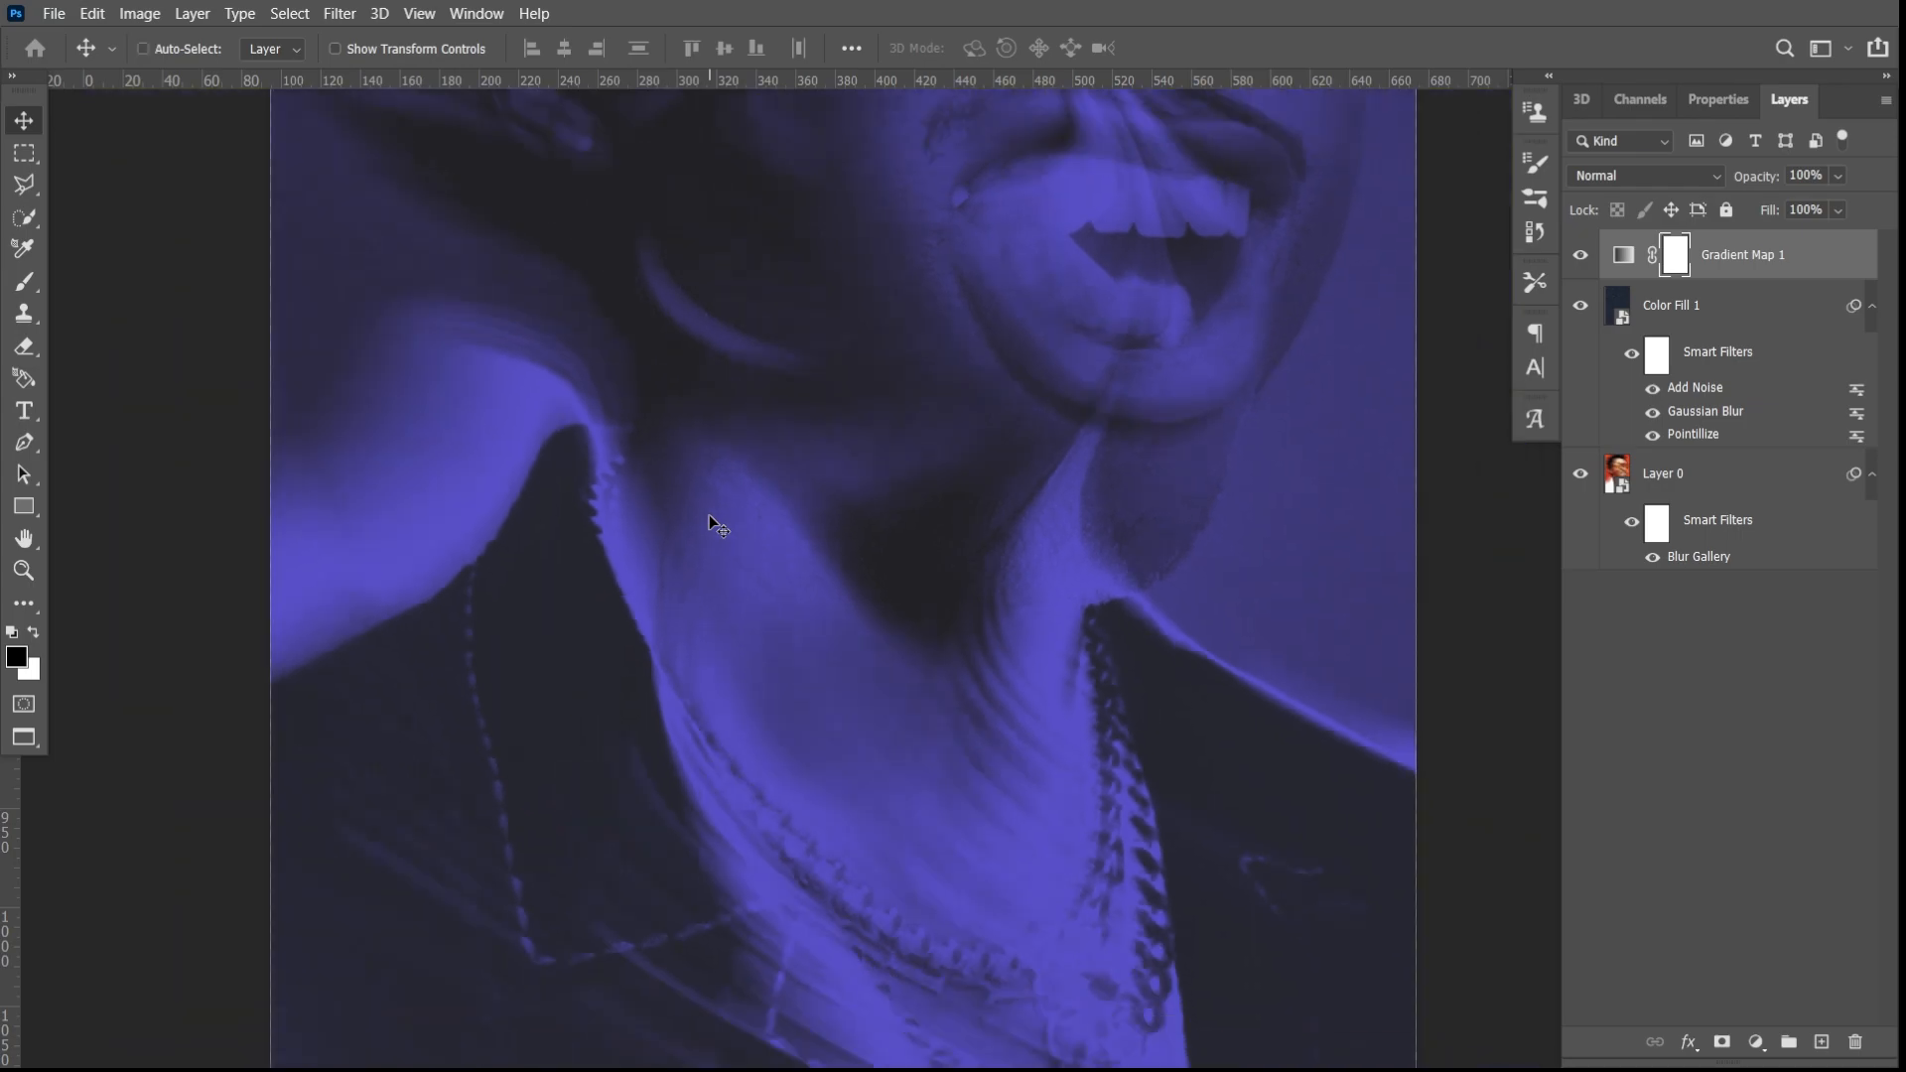
{"action": "scroll", "coordinate": [821, 556], "scroll_direction": "up", "scroll_amount": 1}
{"action": "scroll", "coordinate": [821, 563], "scroll_direction": "up", "scroll_amount": 2}
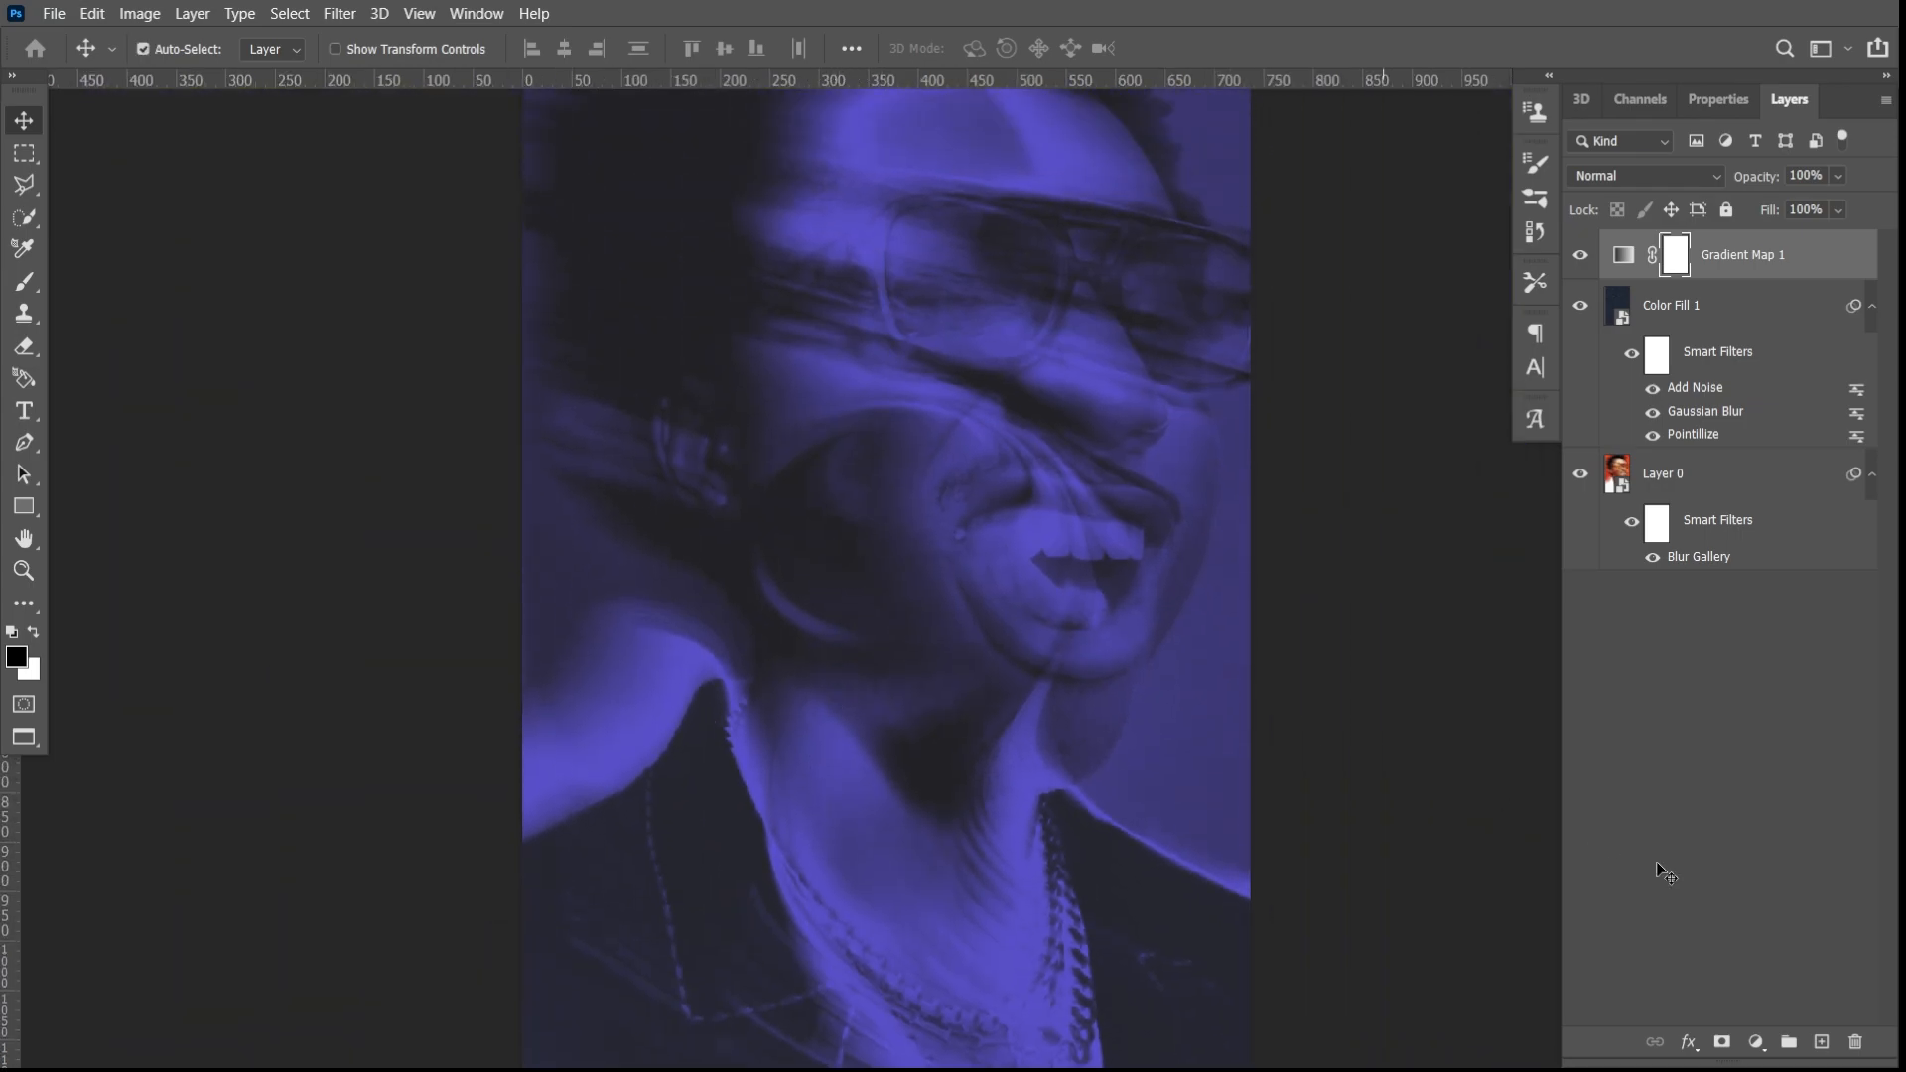
- Add a Solid Color fill layer in near-black 090909 above the gradient map
{"action": "left_click", "coordinate": [1756, 1041]}
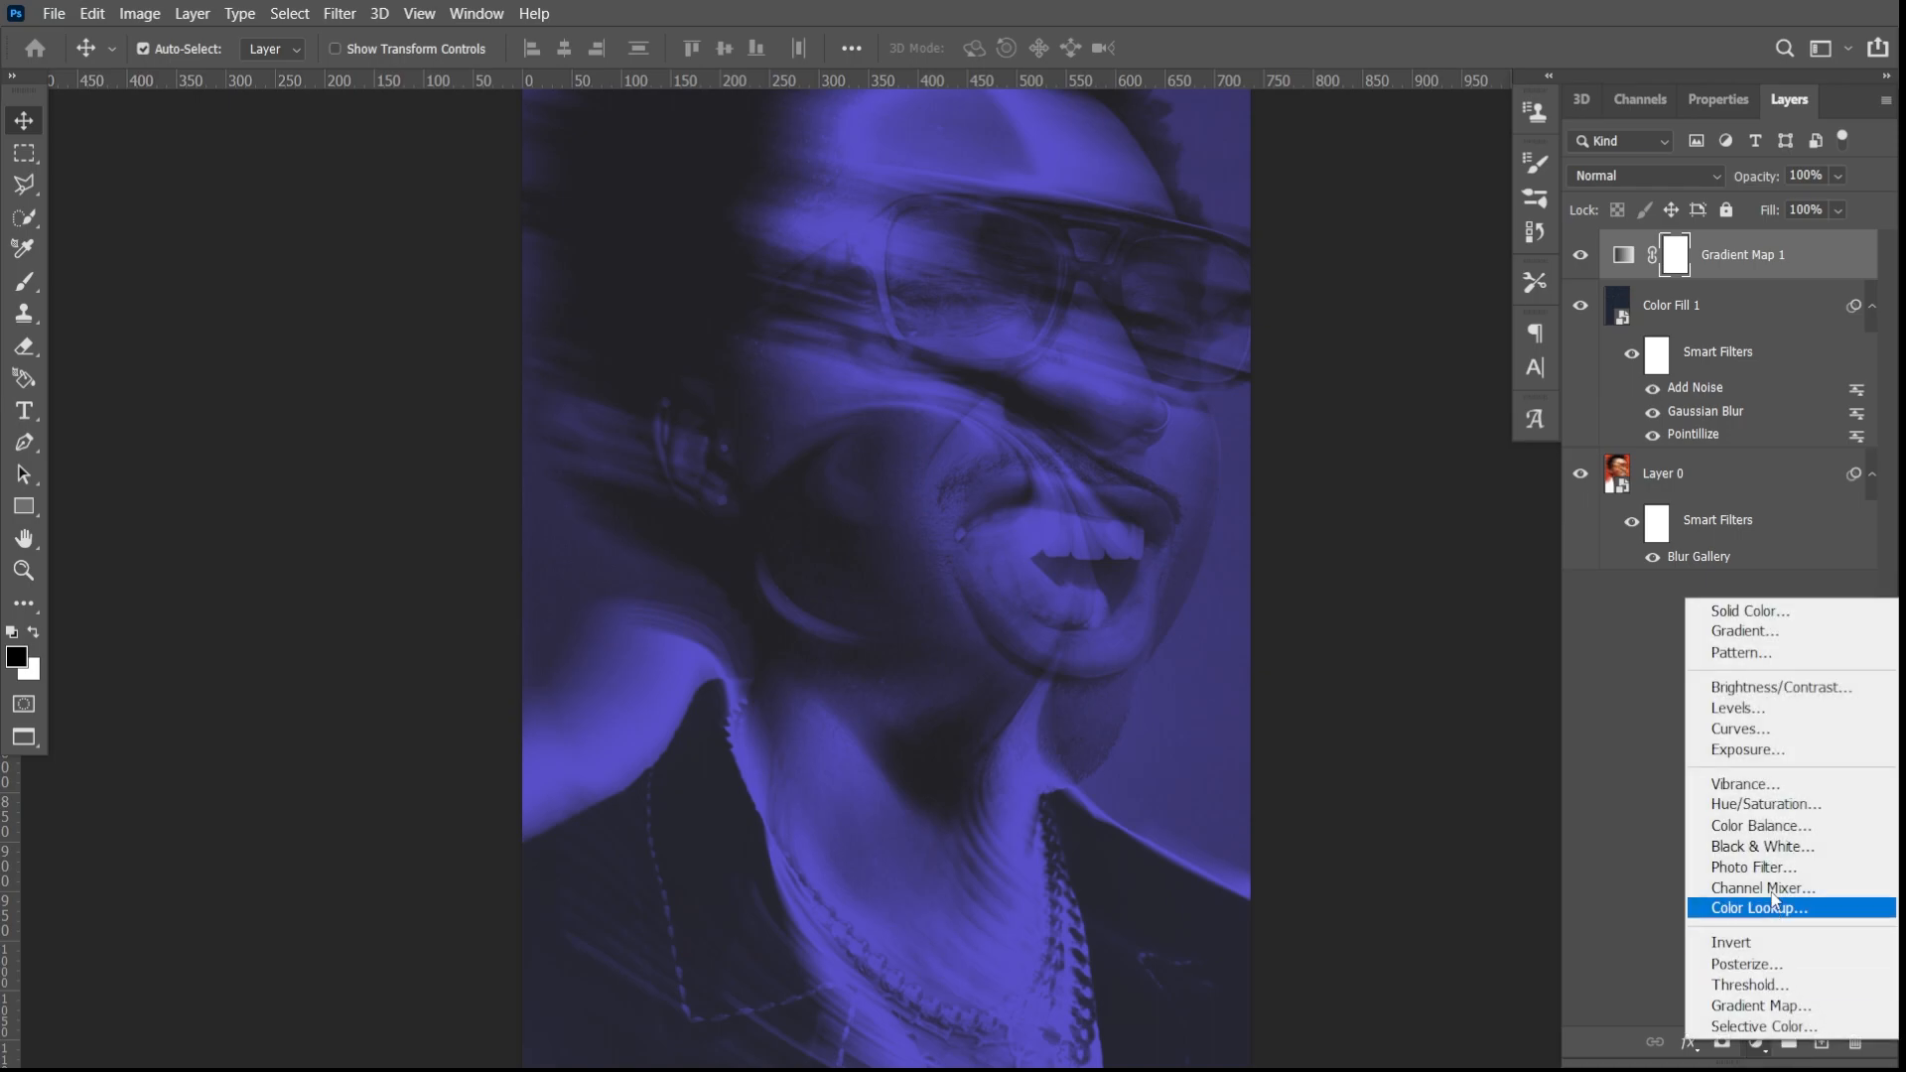
{"action": "left_click", "coordinate": [1775, 610]}
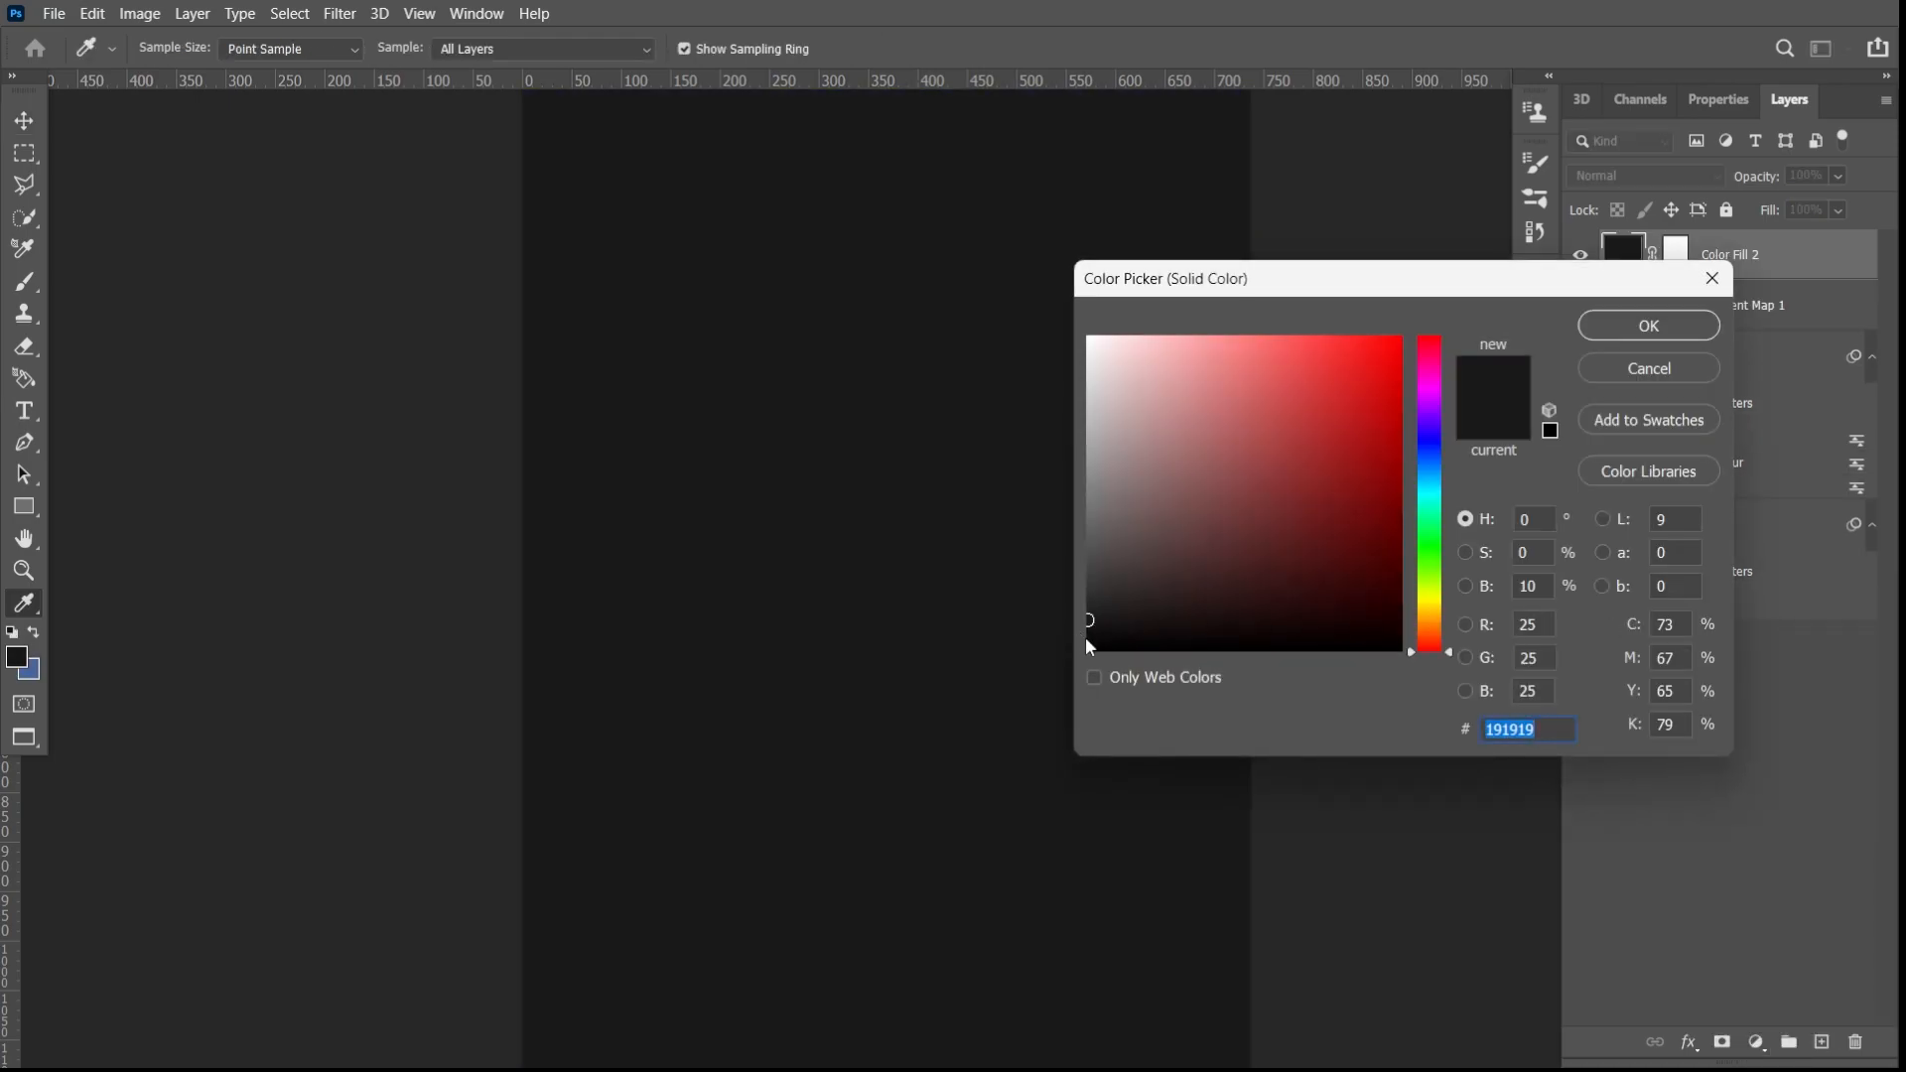
{"action": "left_click", "coordinate": [1091, 641]}
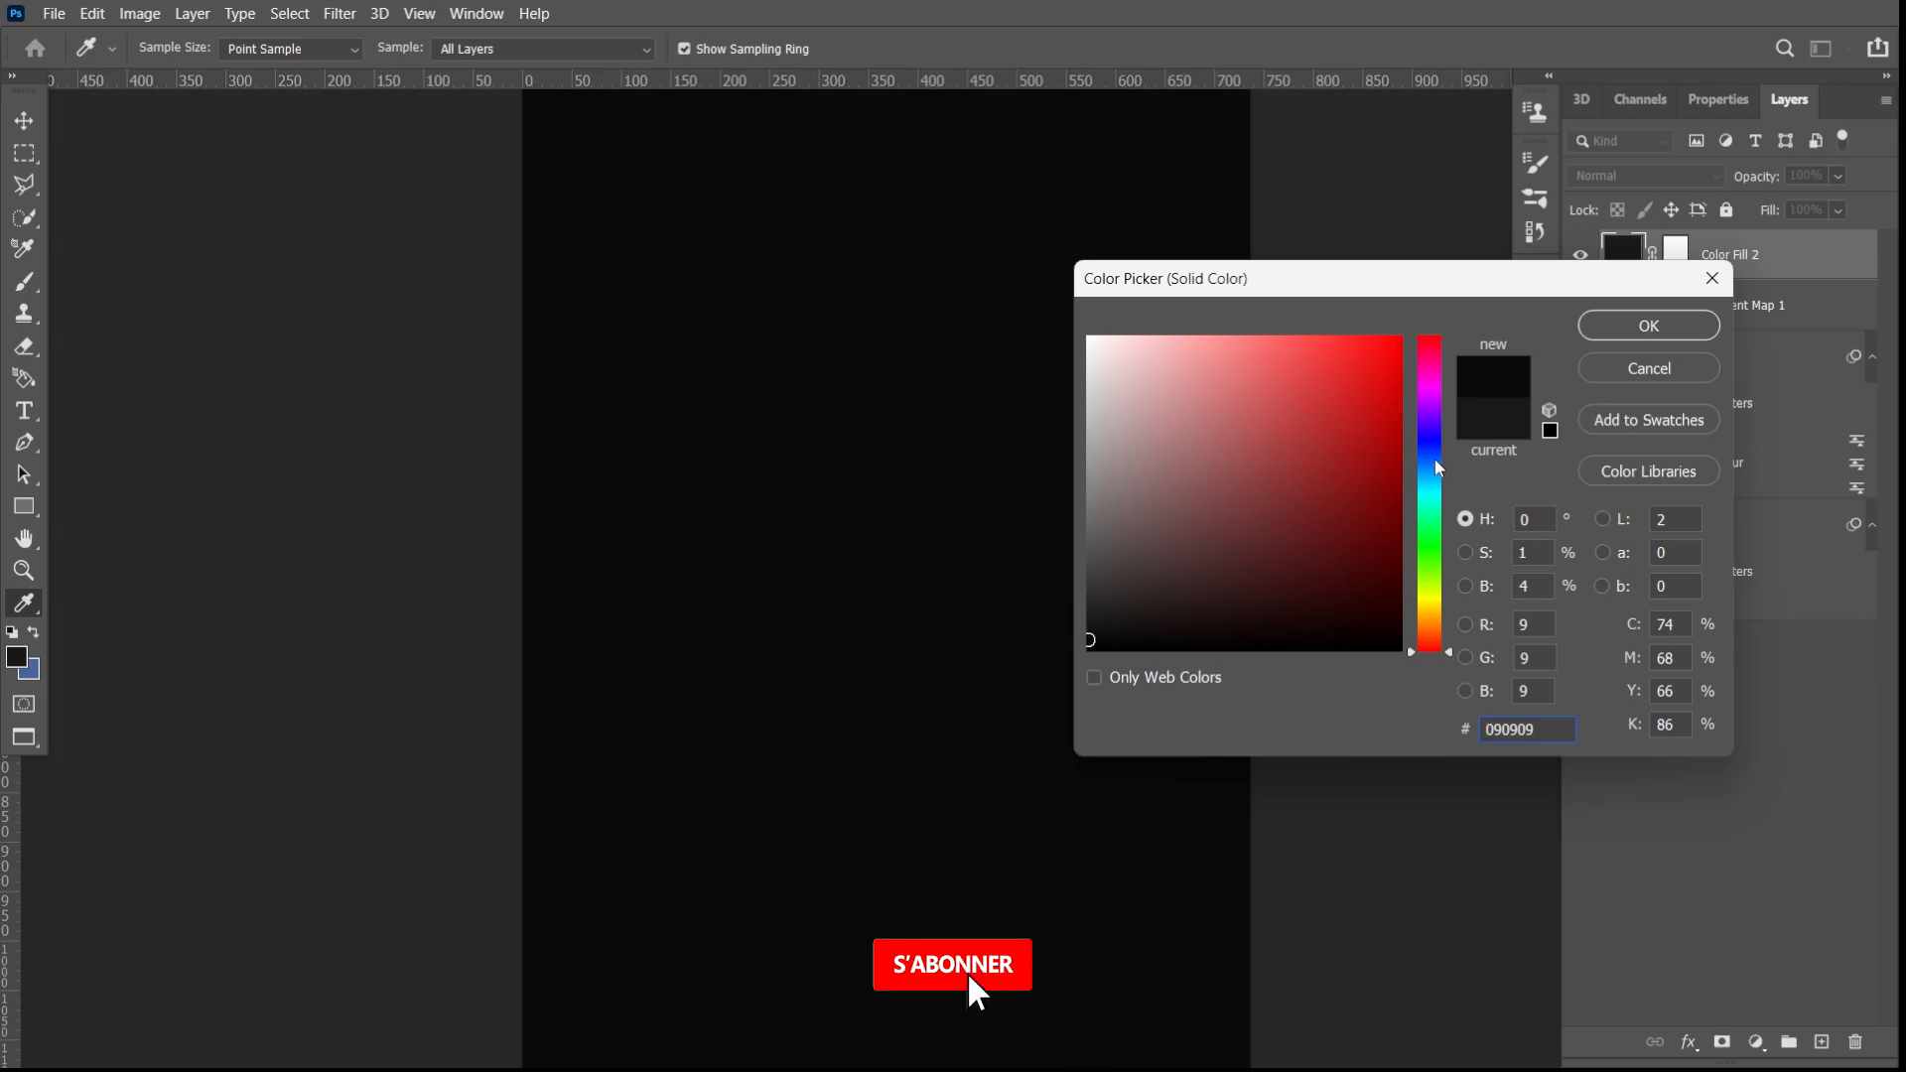
{"action": "left_click", "coordinate": [1648, 325]}
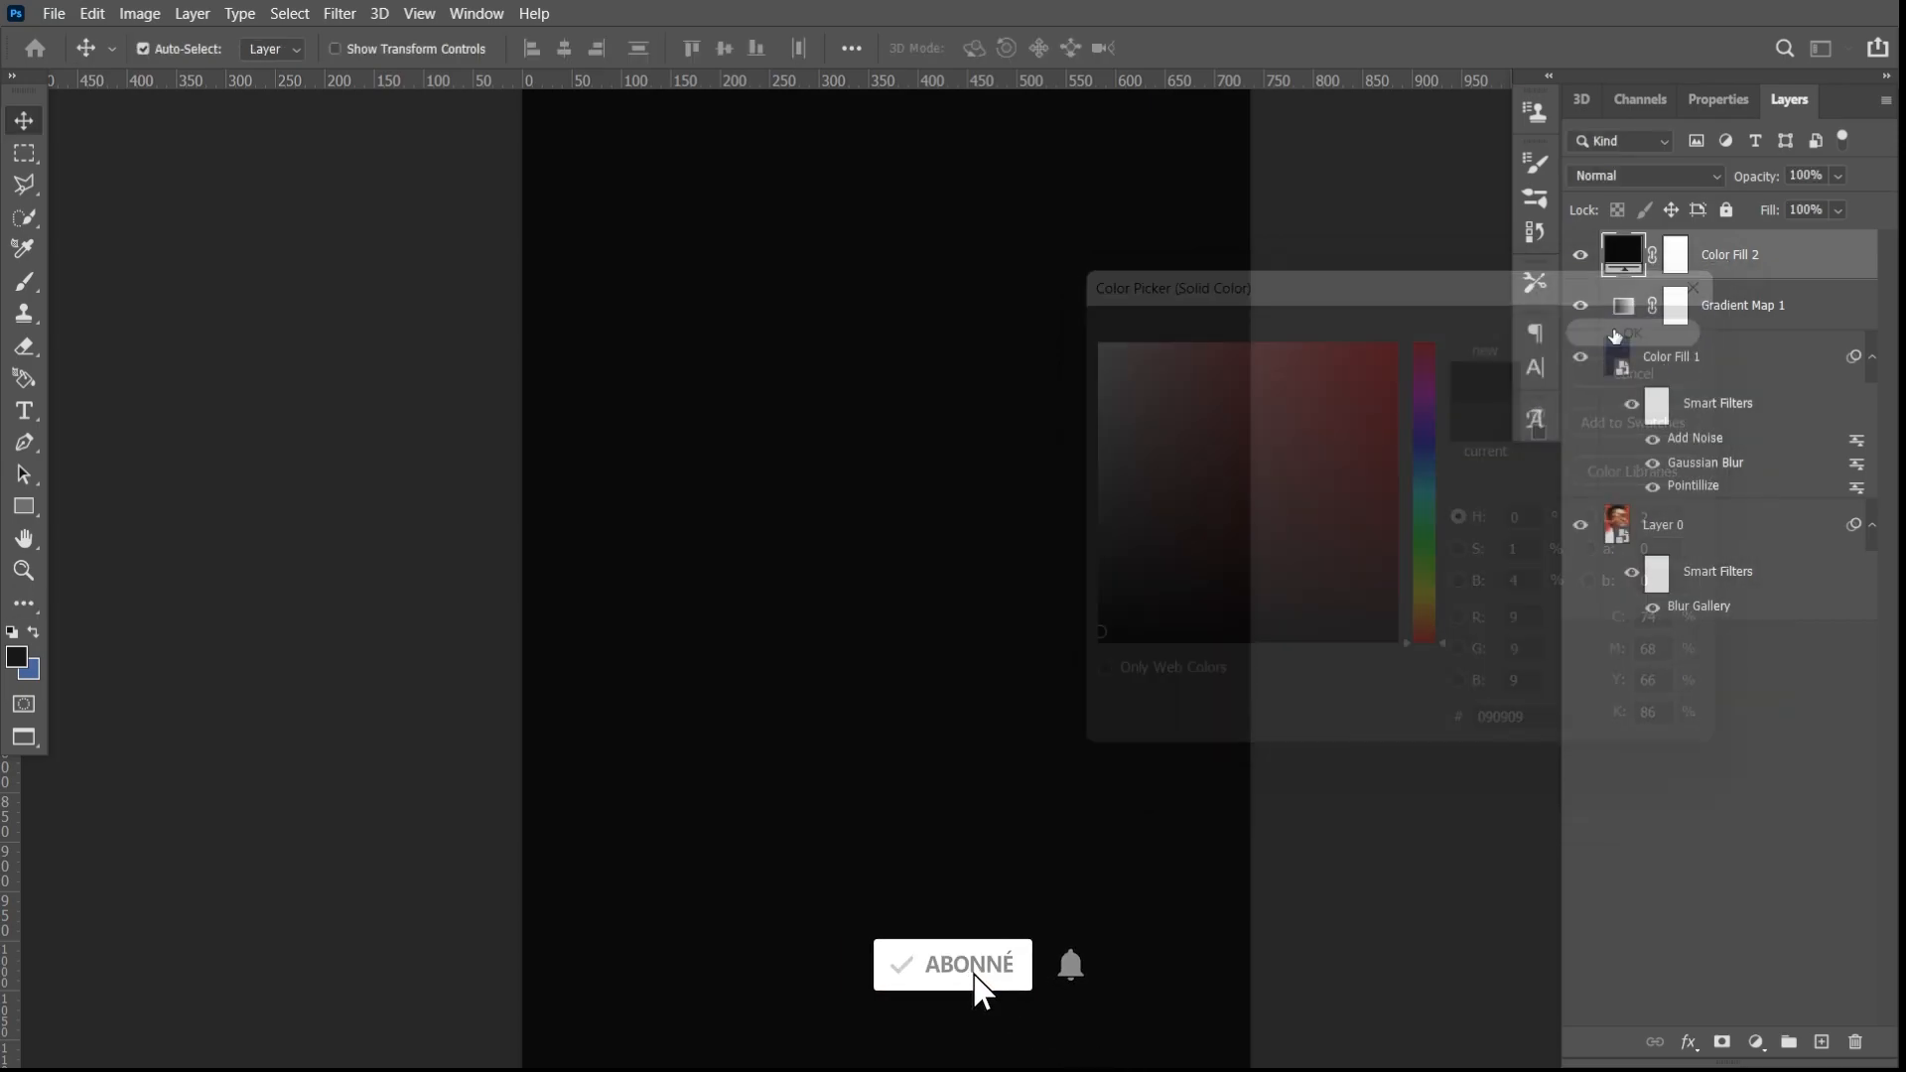
- Convert the near-black fill to a smart object and add monochromatic noise with Uniform distribution and an adjusted amount
{"action": "left_click", "coordinate": [349, 14]}
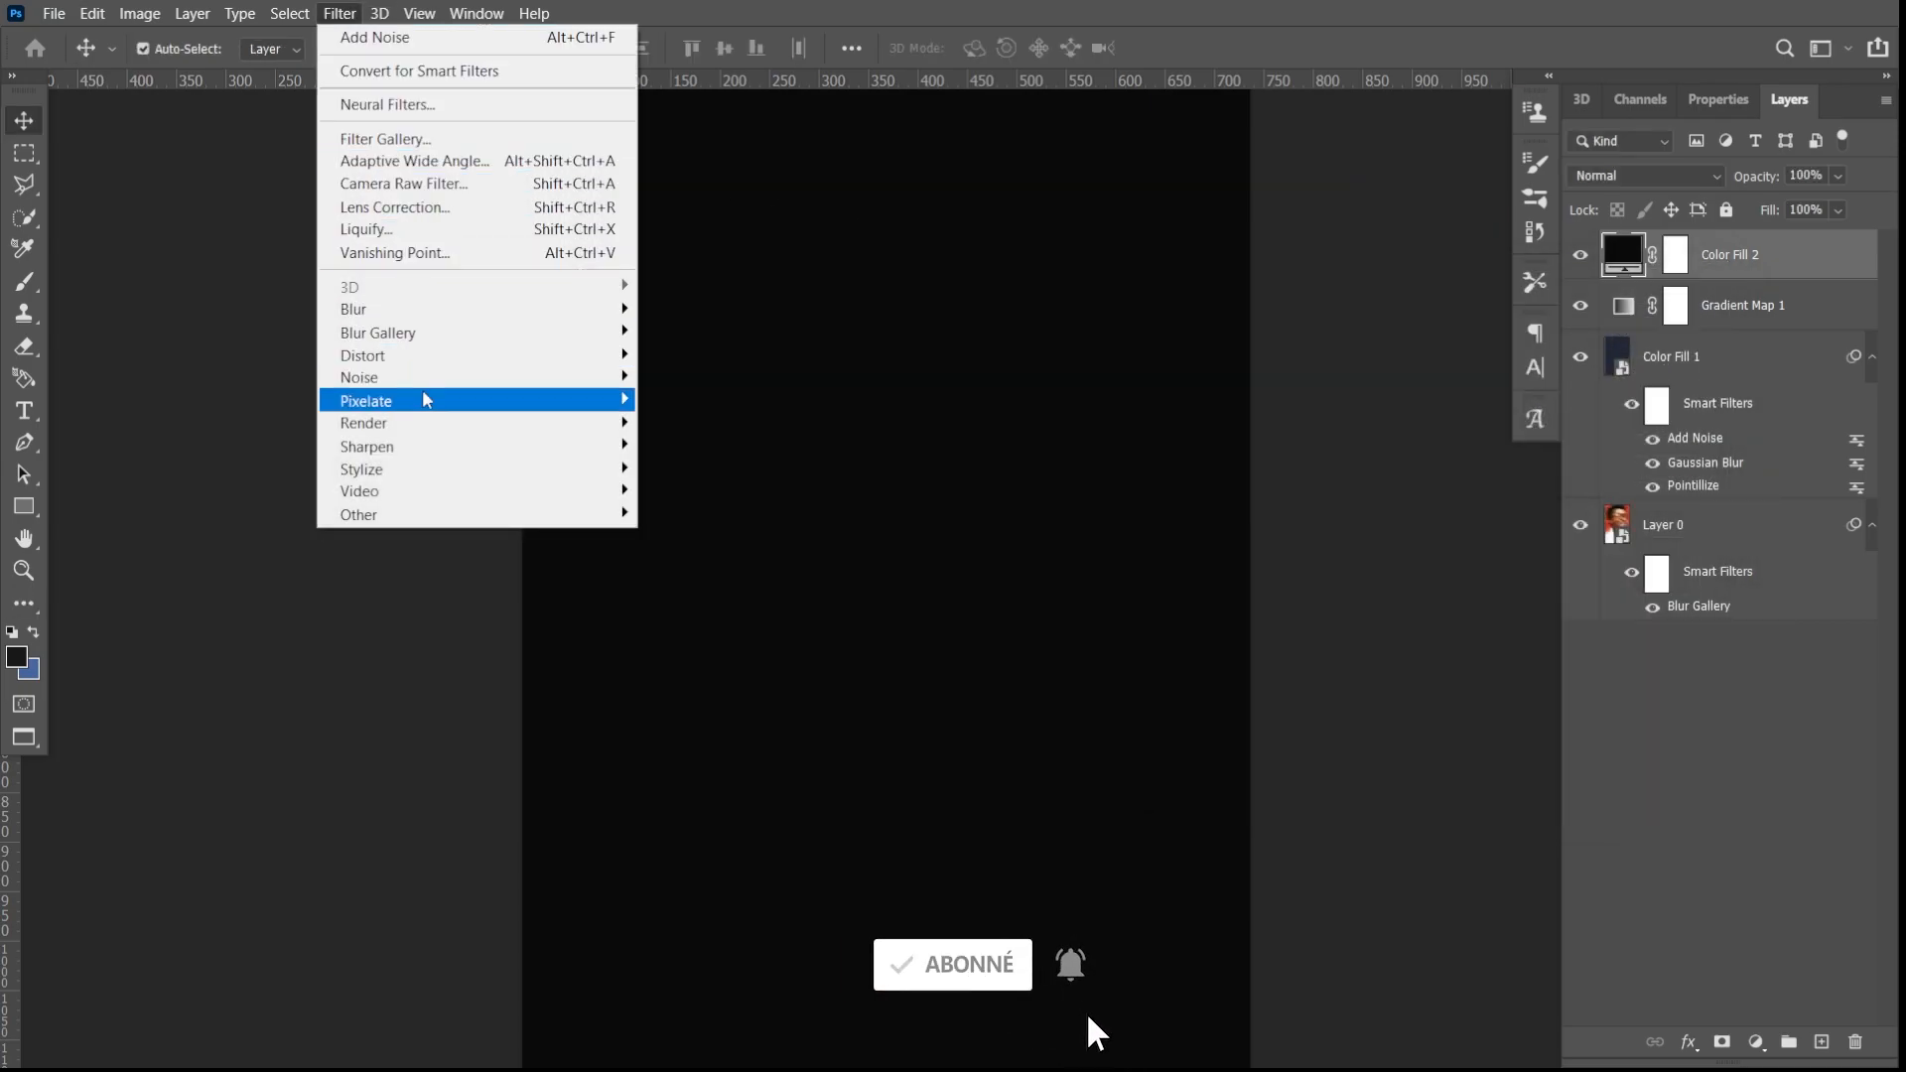
{"action": "mouse_move", "coordinate": [419, 385]}
{"action": "left_click", "coordinate": [692, 378]}
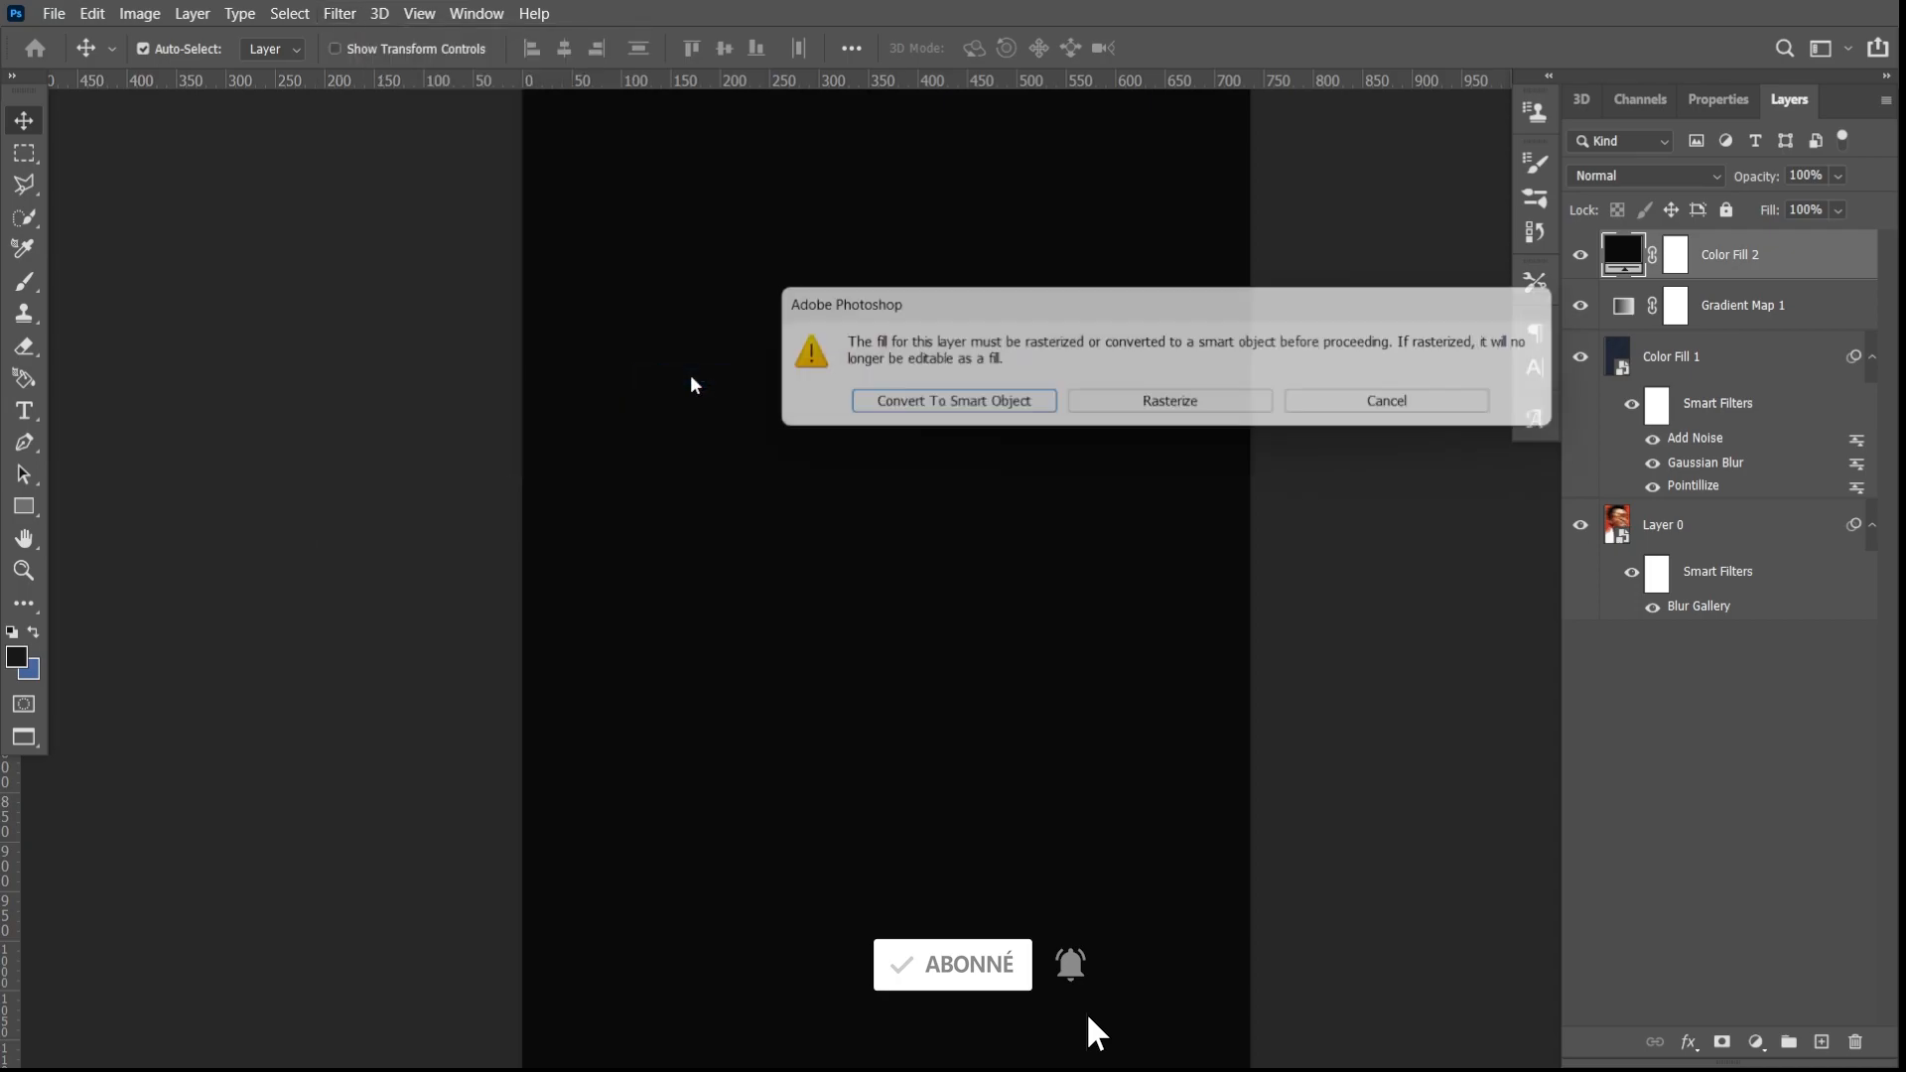
{"action": "left_click", "coordinate": [914, 411]}
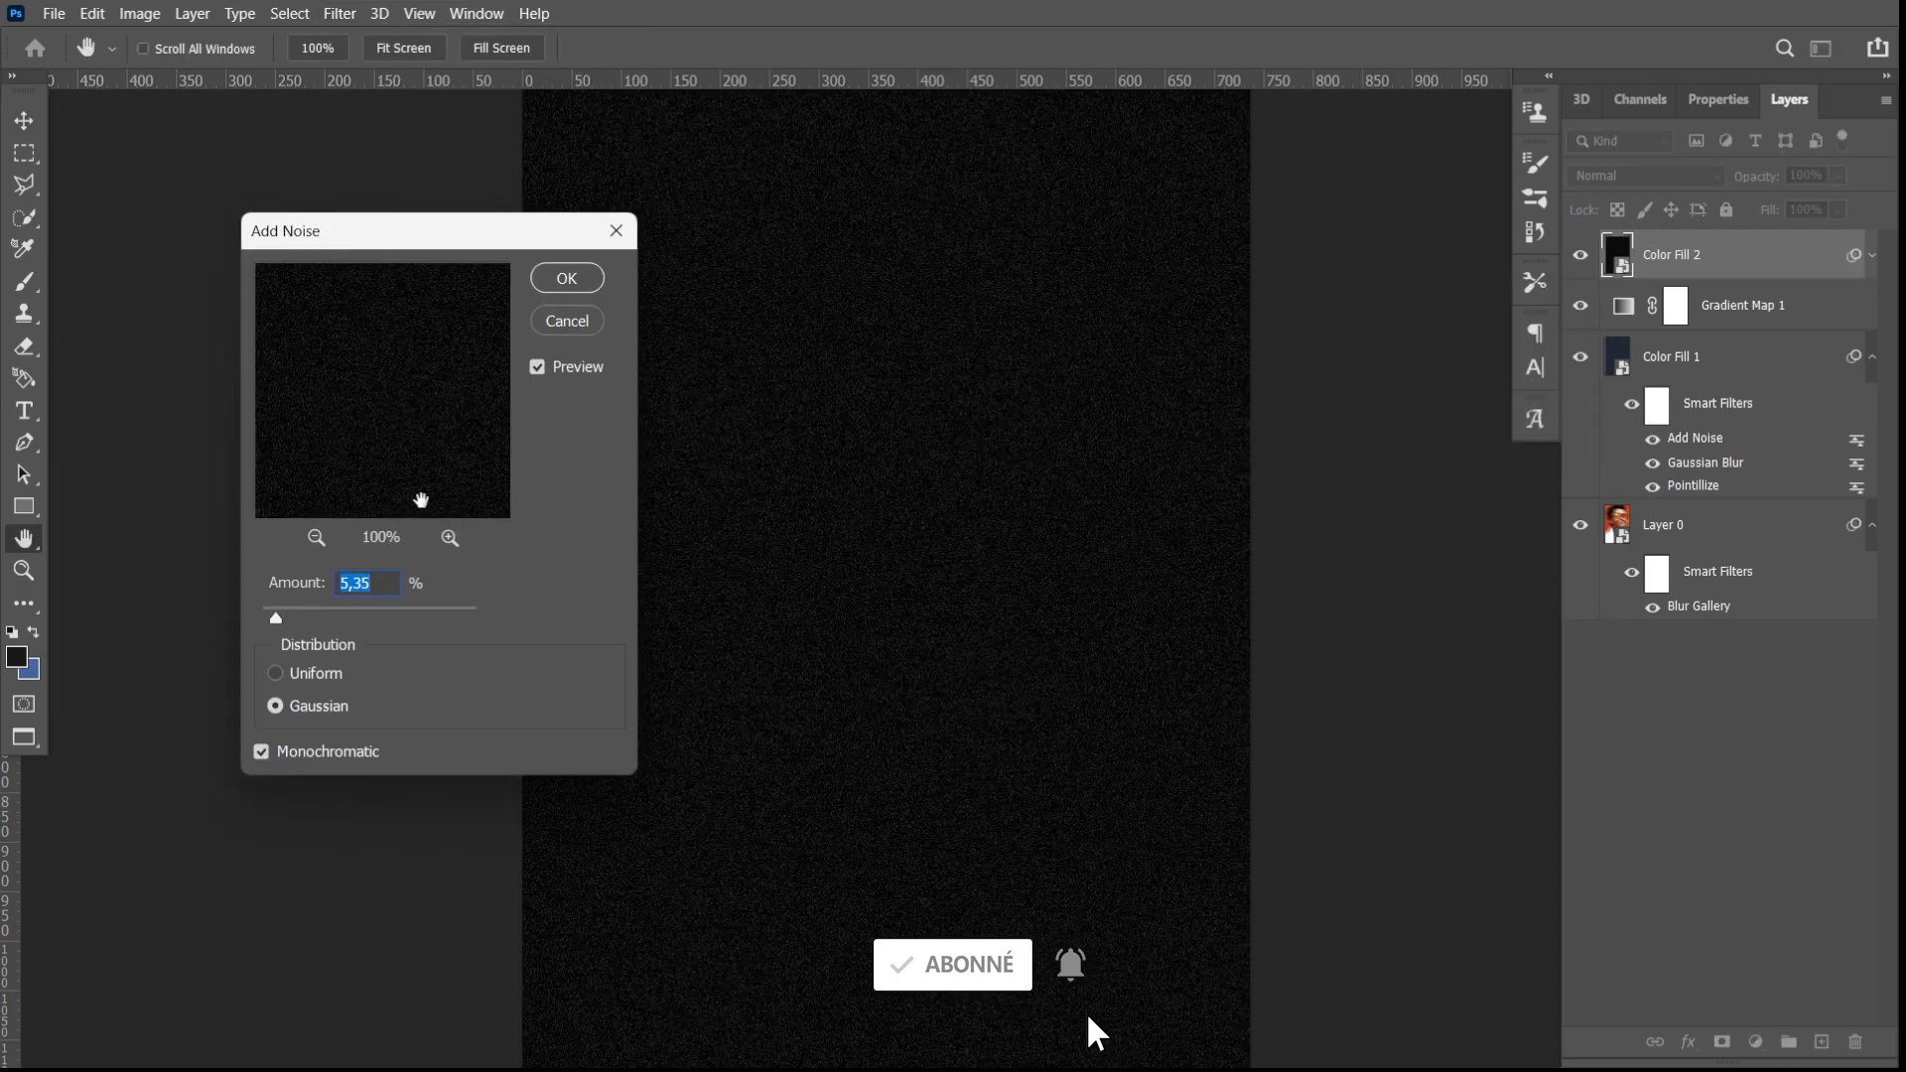
{"action": "left_click", "coordinate": [276, 675]}
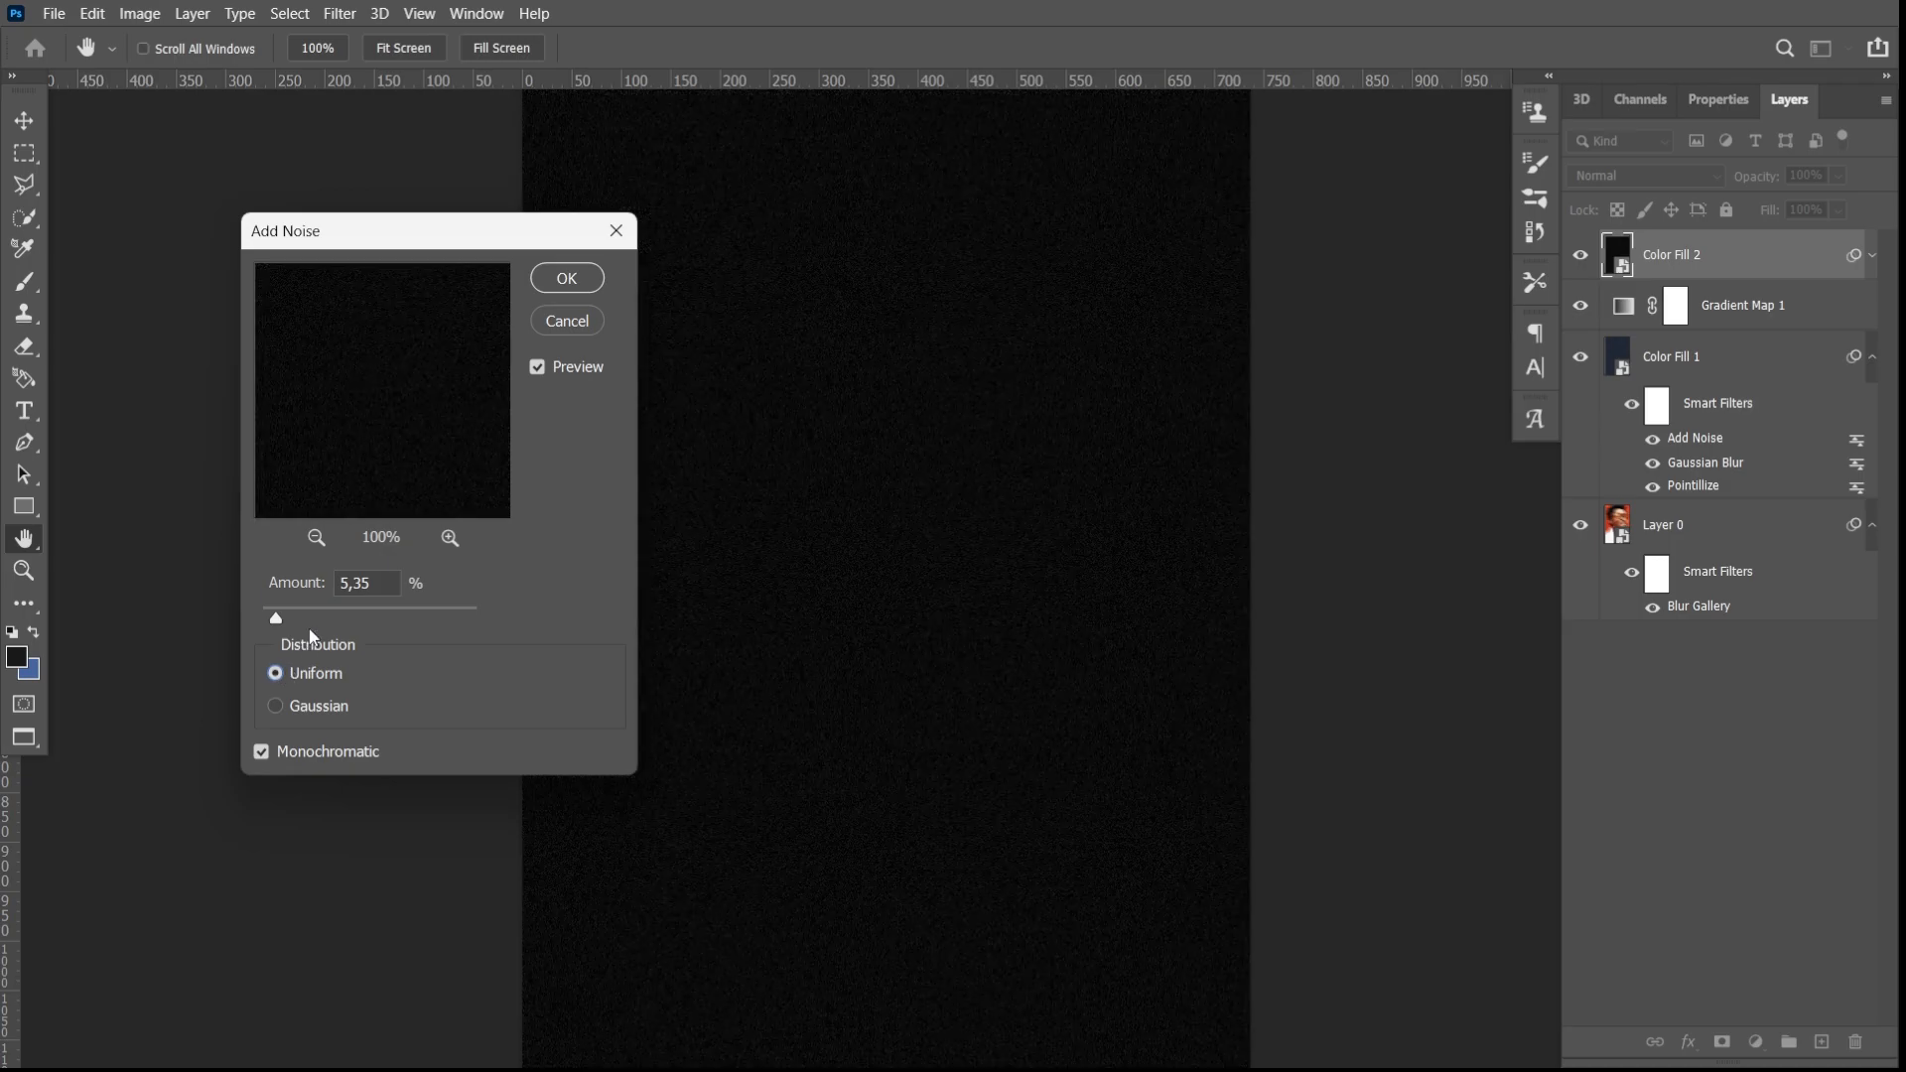
{"action": "left_click", "coordinate": [290, 609]}
{"action": "left_click", "coordinate": [280, 609]}
{"action": "left_click", "coordinate": [566, 278]}
- Set the noisy black fill layer's blend mode to Screen and its opacity to 82%
{"action": "left_click", "coordinate": [1678, 179]}
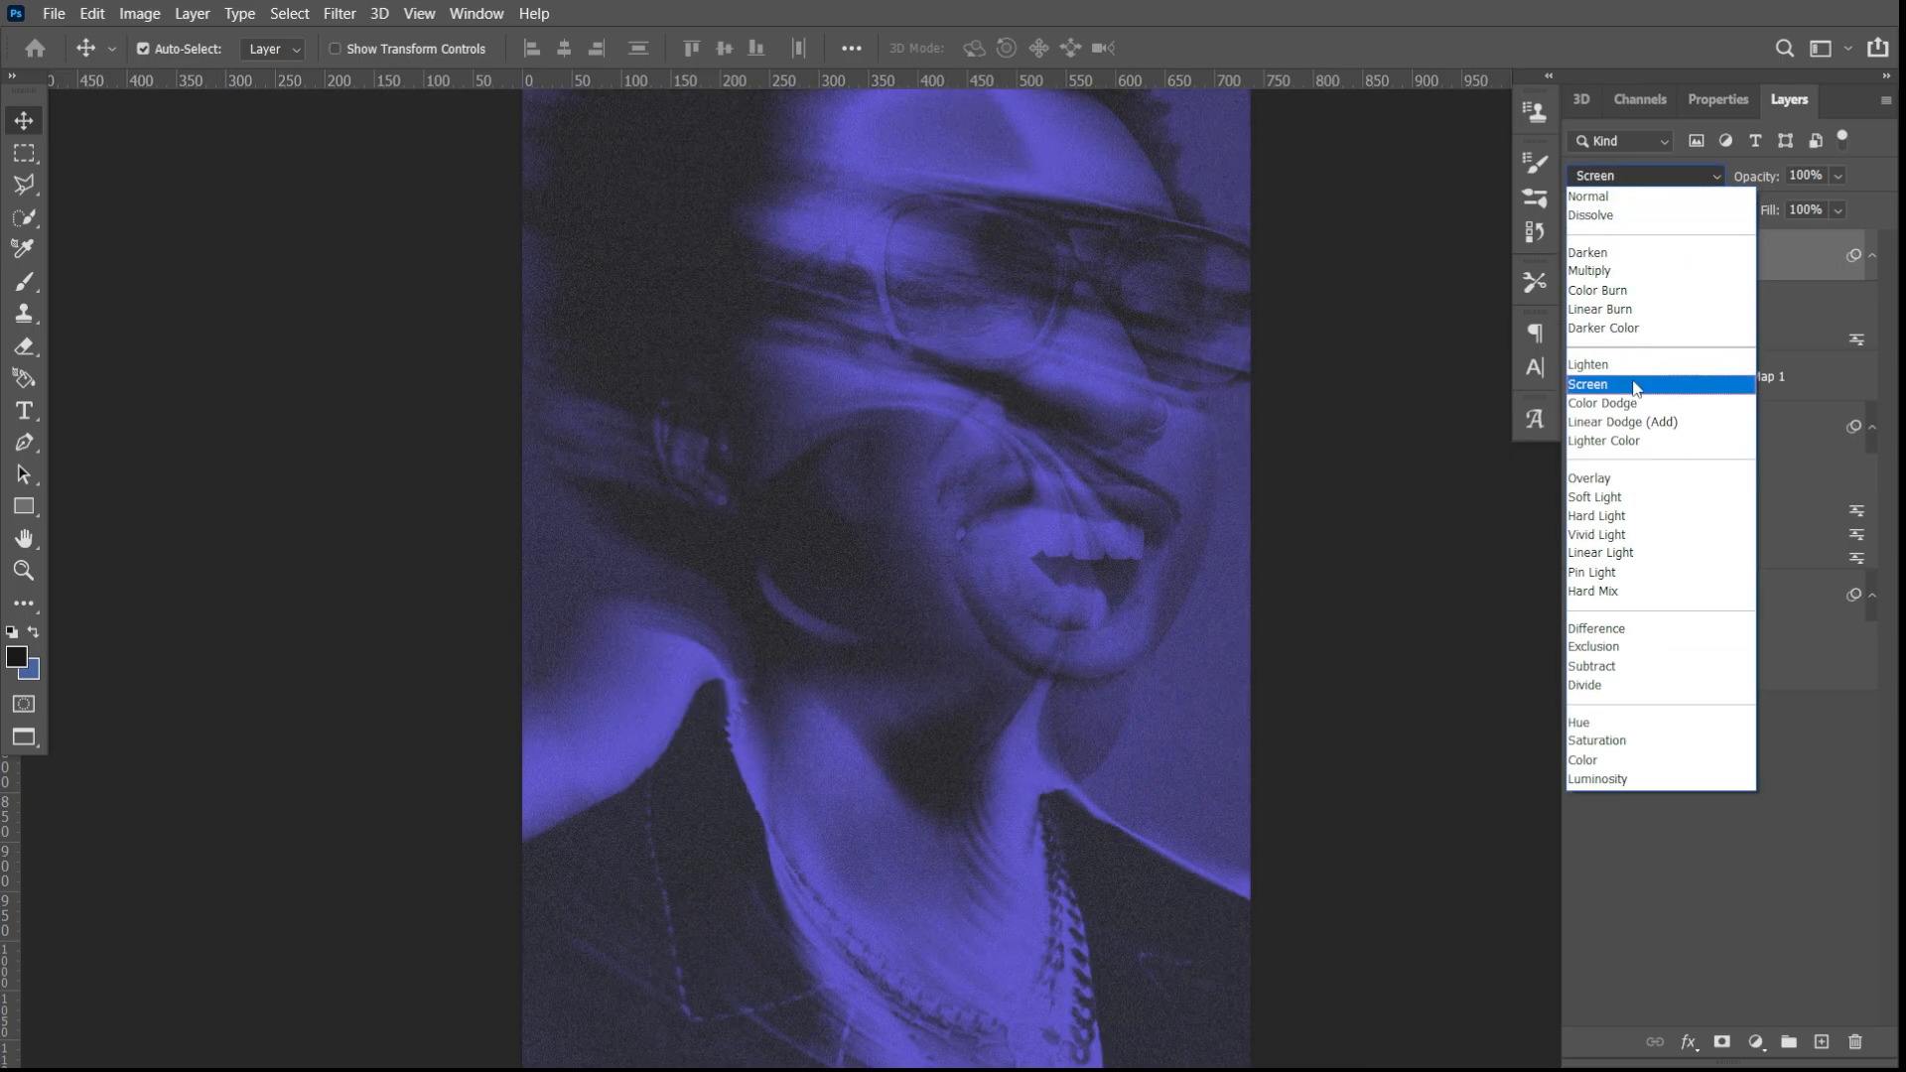
{"action": "left_click", "coordinate": [1636, 385]}
{"action": "left_click", "coordinate": [1837, 175]}
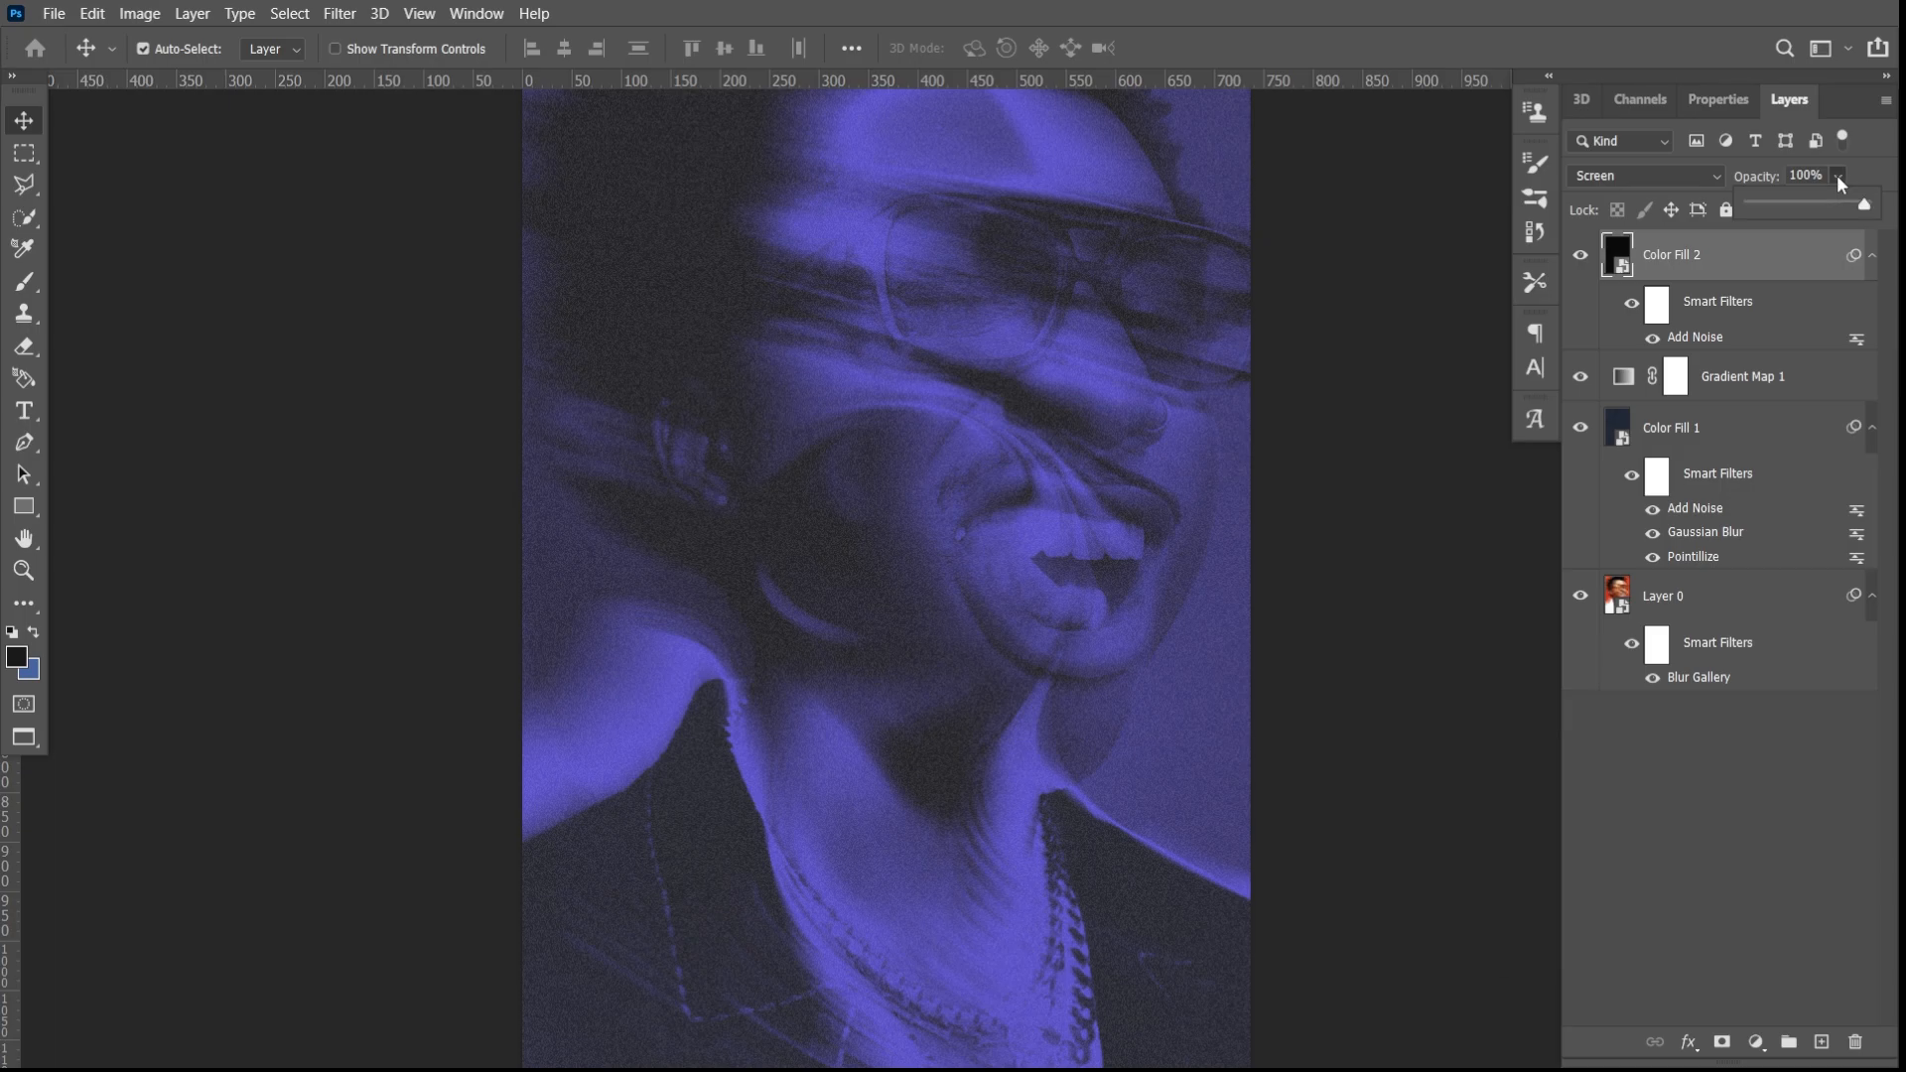
{"action": "left_click", "coordinate": [1844, 201]}
{"action": "scroll", "coordinate": [1041, 551], "scroll_direction": "down", "scroll_amount": 2}
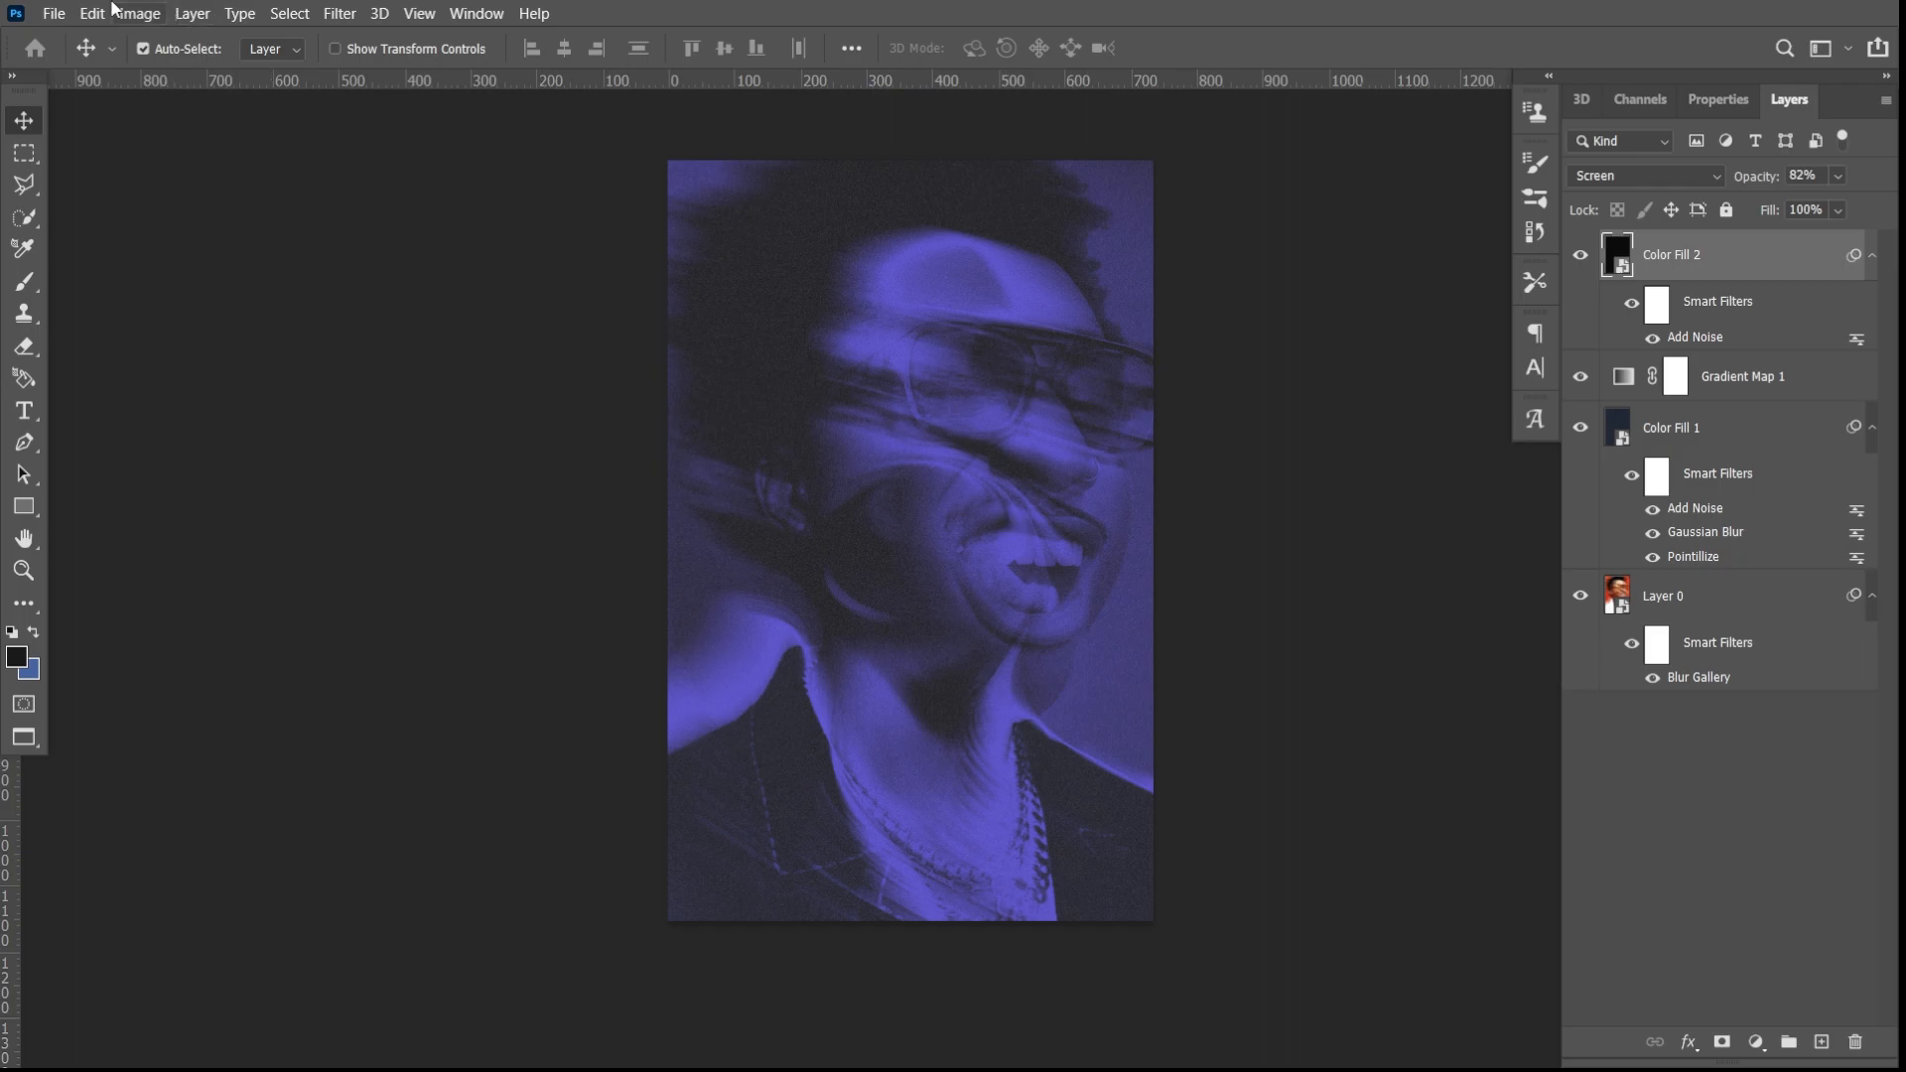
- Place APERCUT-TEXTURE---TRANSPARENT1 as a linked file and scale it to cover the whole portrait canvas
{"action": "left_click", "coordinate": [51, 13]}
{"action": "left_click", "coordinate": [135, 501]}
{"action": "left_click", "coordinate": [253, 202]}
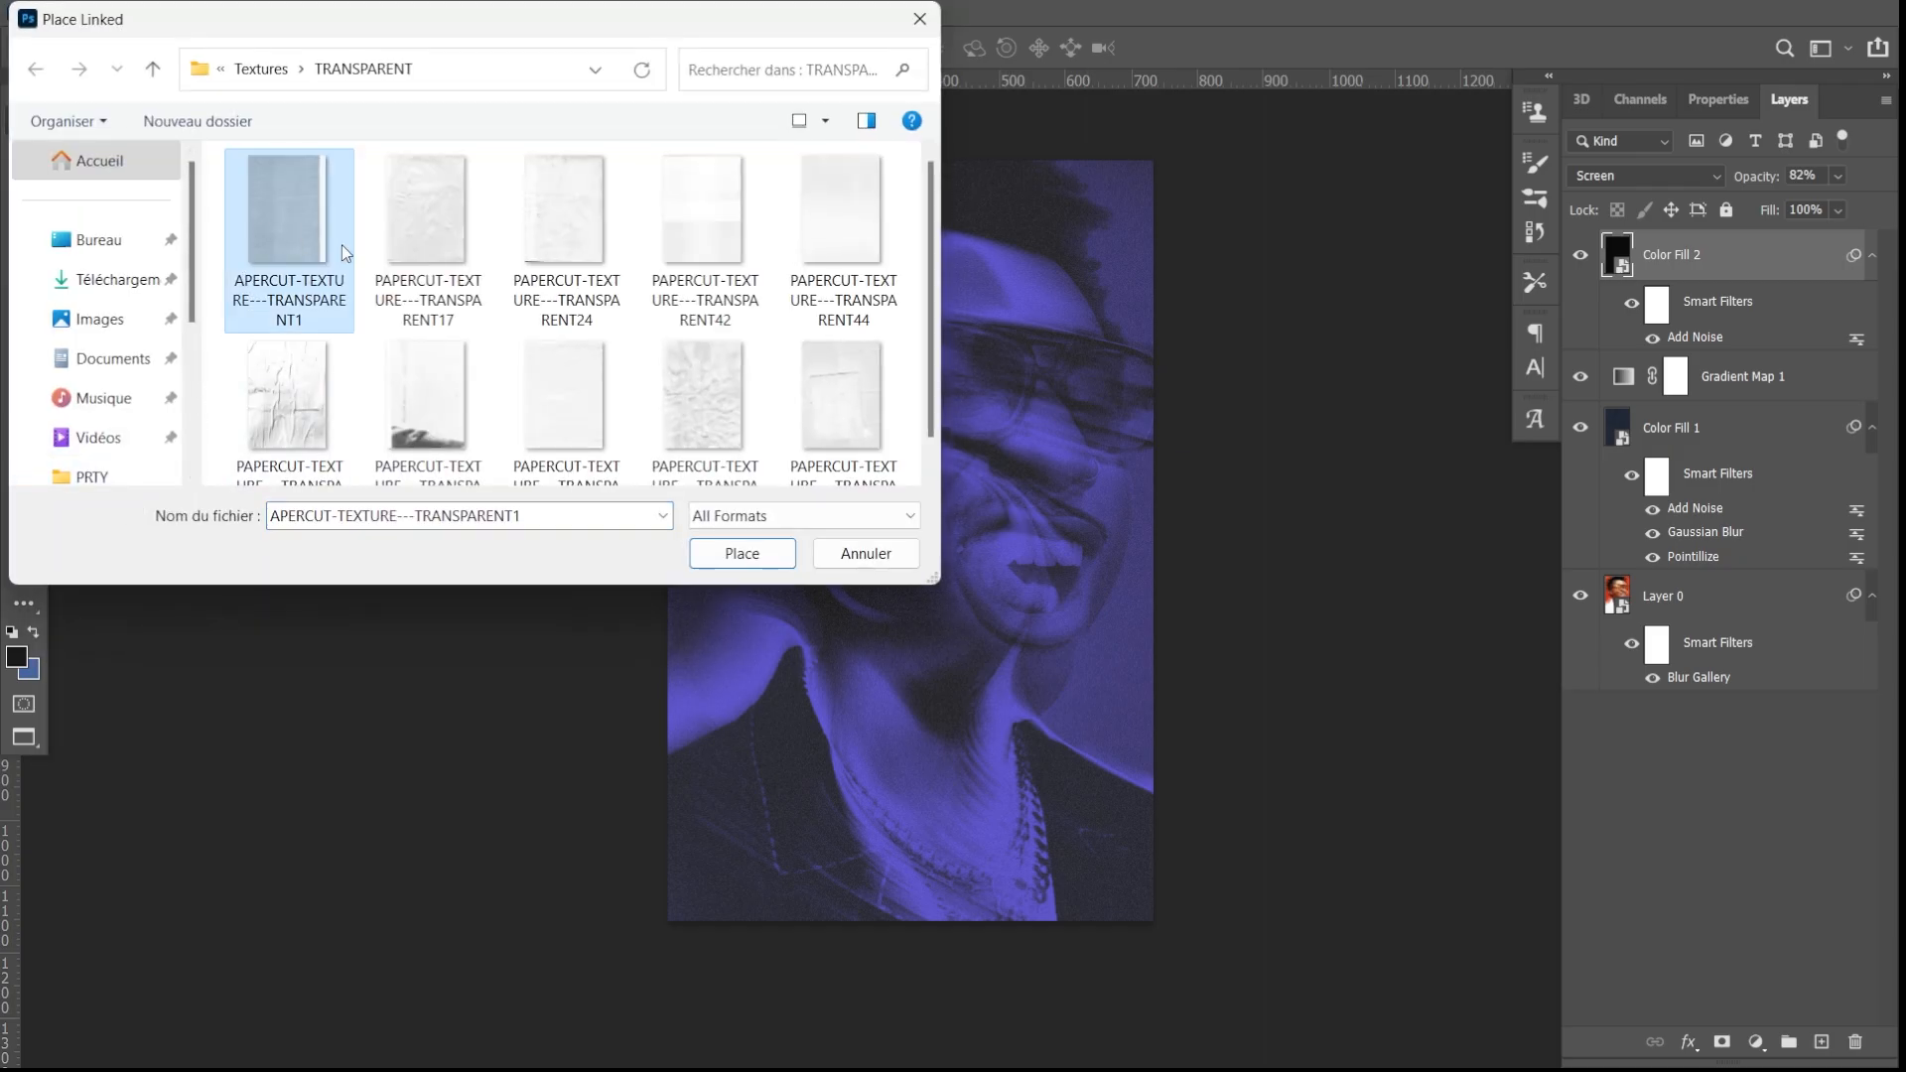
{"action": "left_click", "coordinate": [755, 553]}
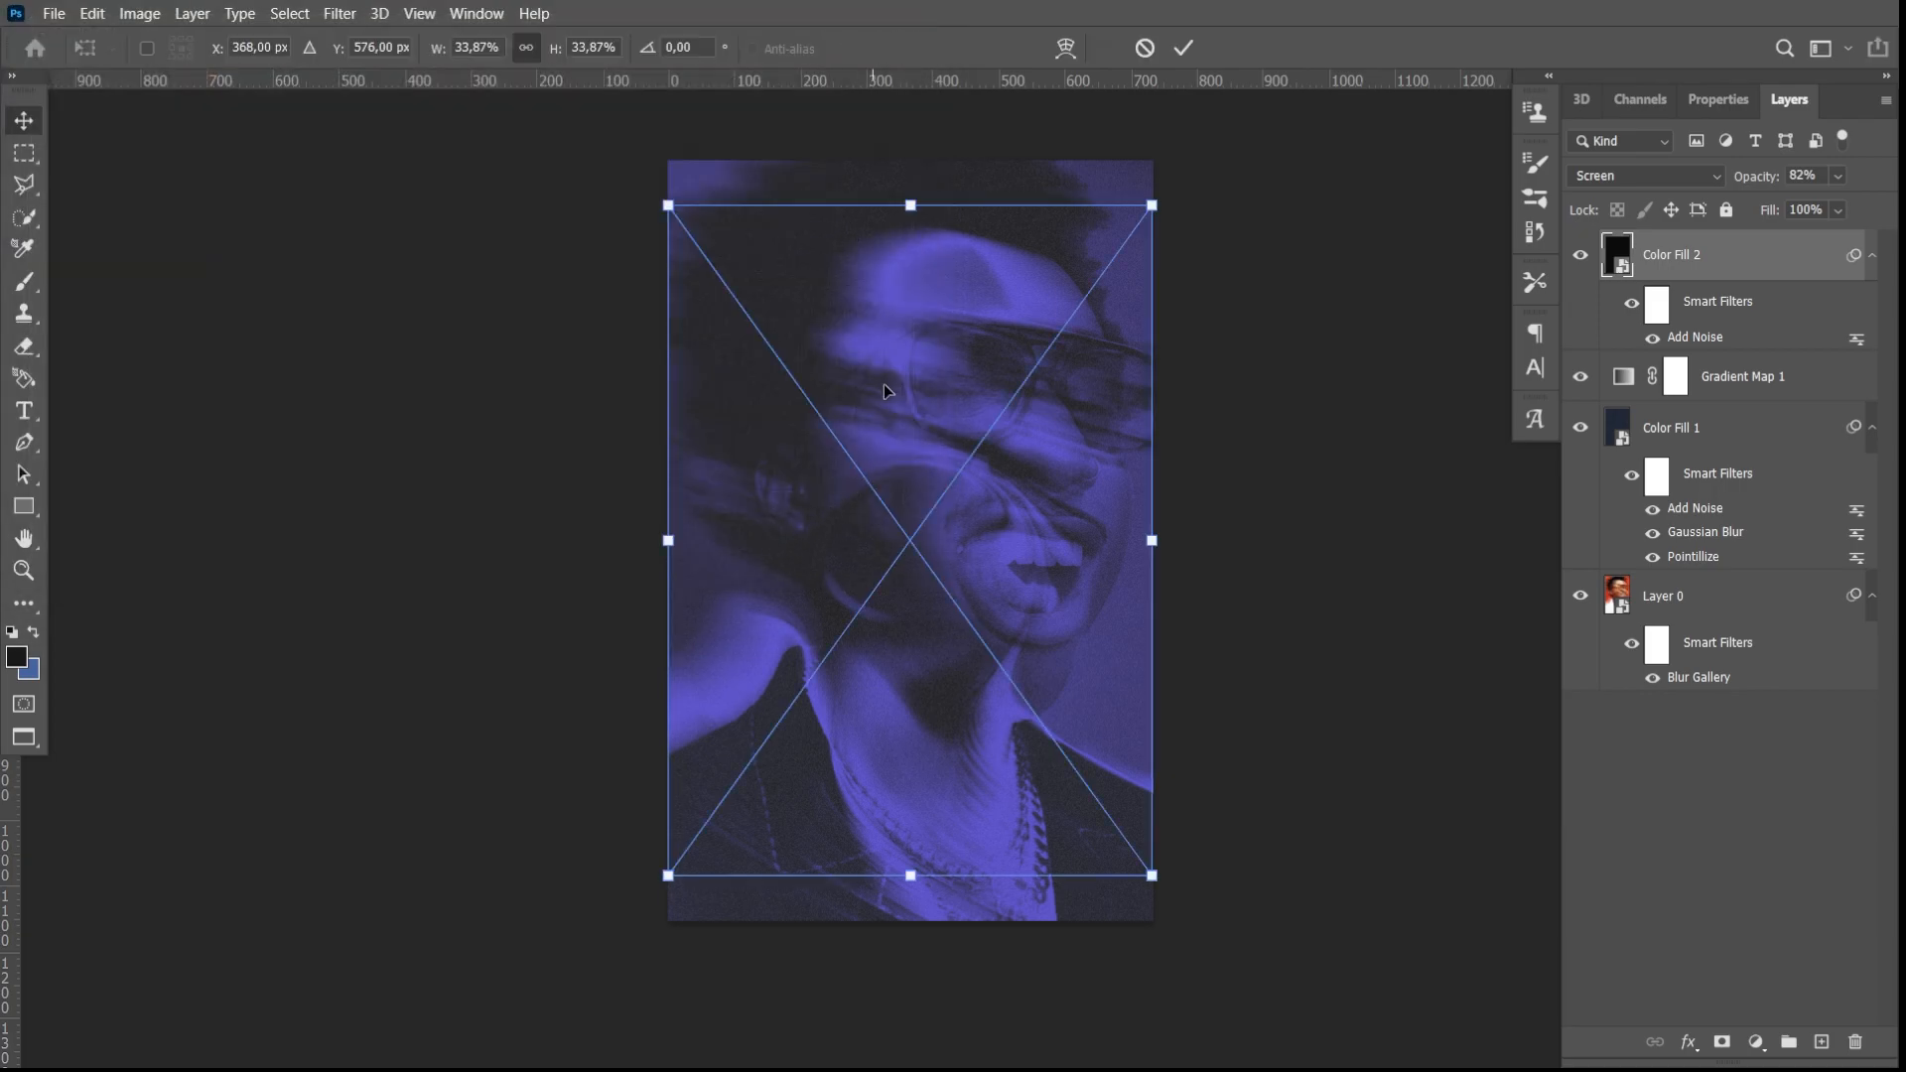
{"action": "left_click_drag", "start_coordinate": [1150, 537], "coordinate": [1419, 539]}
{"action": "left_click_drag", "start_coordinate": [668, 541], "coordinate": [387, 542]}
{"action": "left_click_drag", "start_coordinate": [667, 552], "coordinate": [877, 536]}
{"action": "key", "text": "Return"}
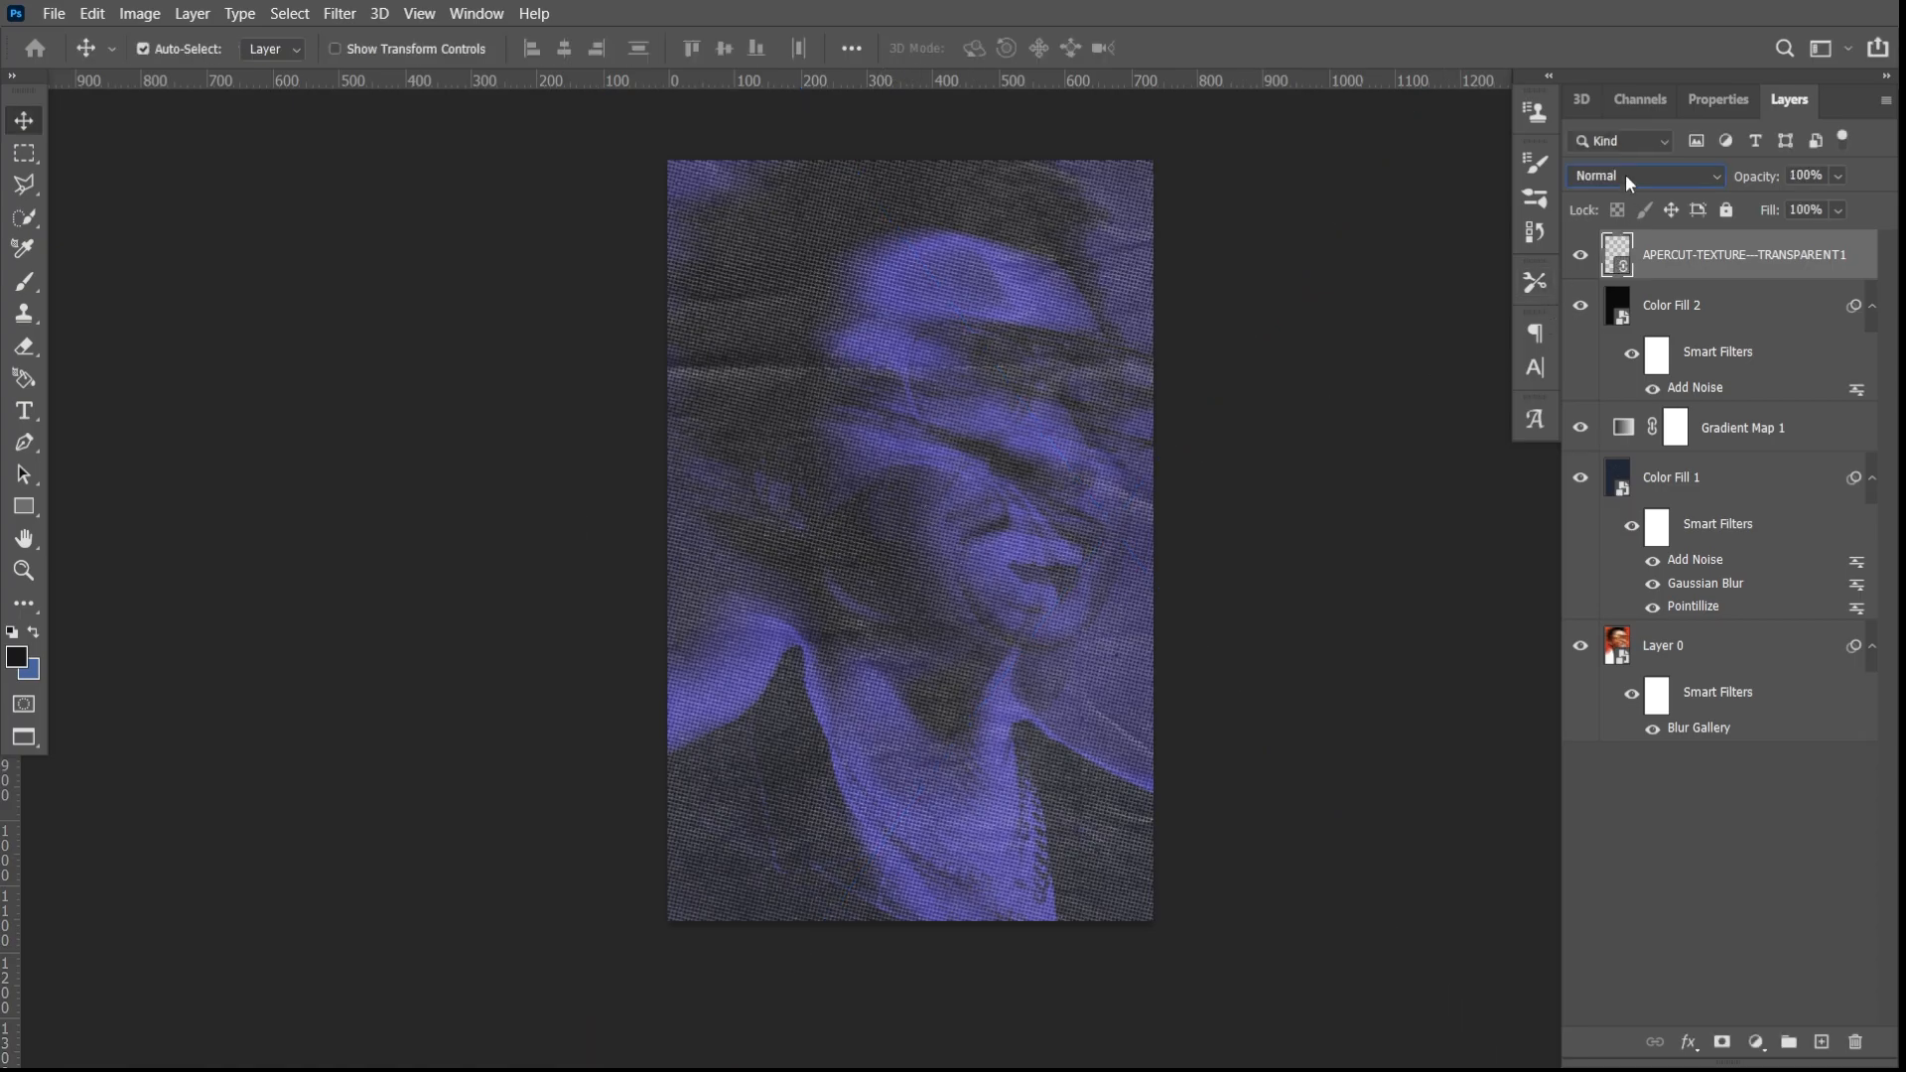
- Set the paper texture layer's blend mode to Lighten and its opacity to 35%
{"action": "left_click", "coordinate": [1624, 175]}
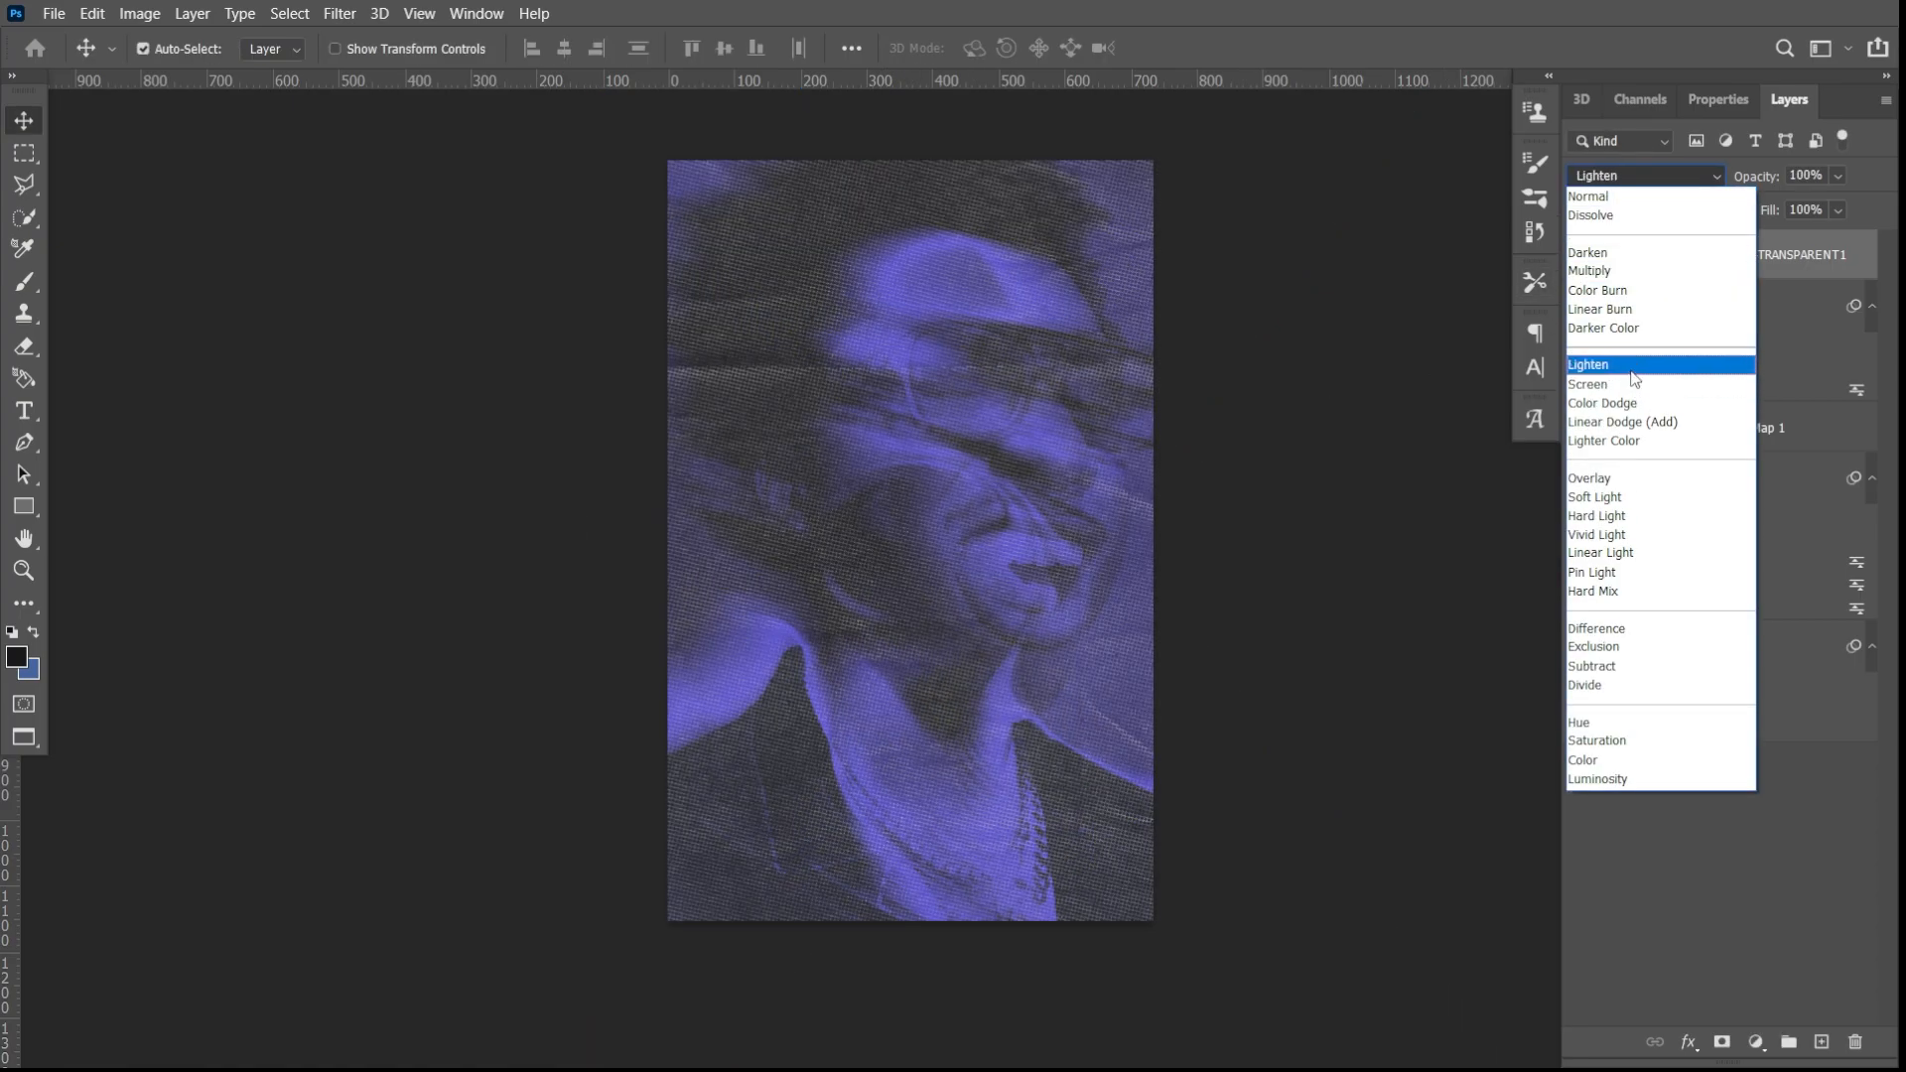
{"action": "left_click", "coordinate": [1634, 374]}
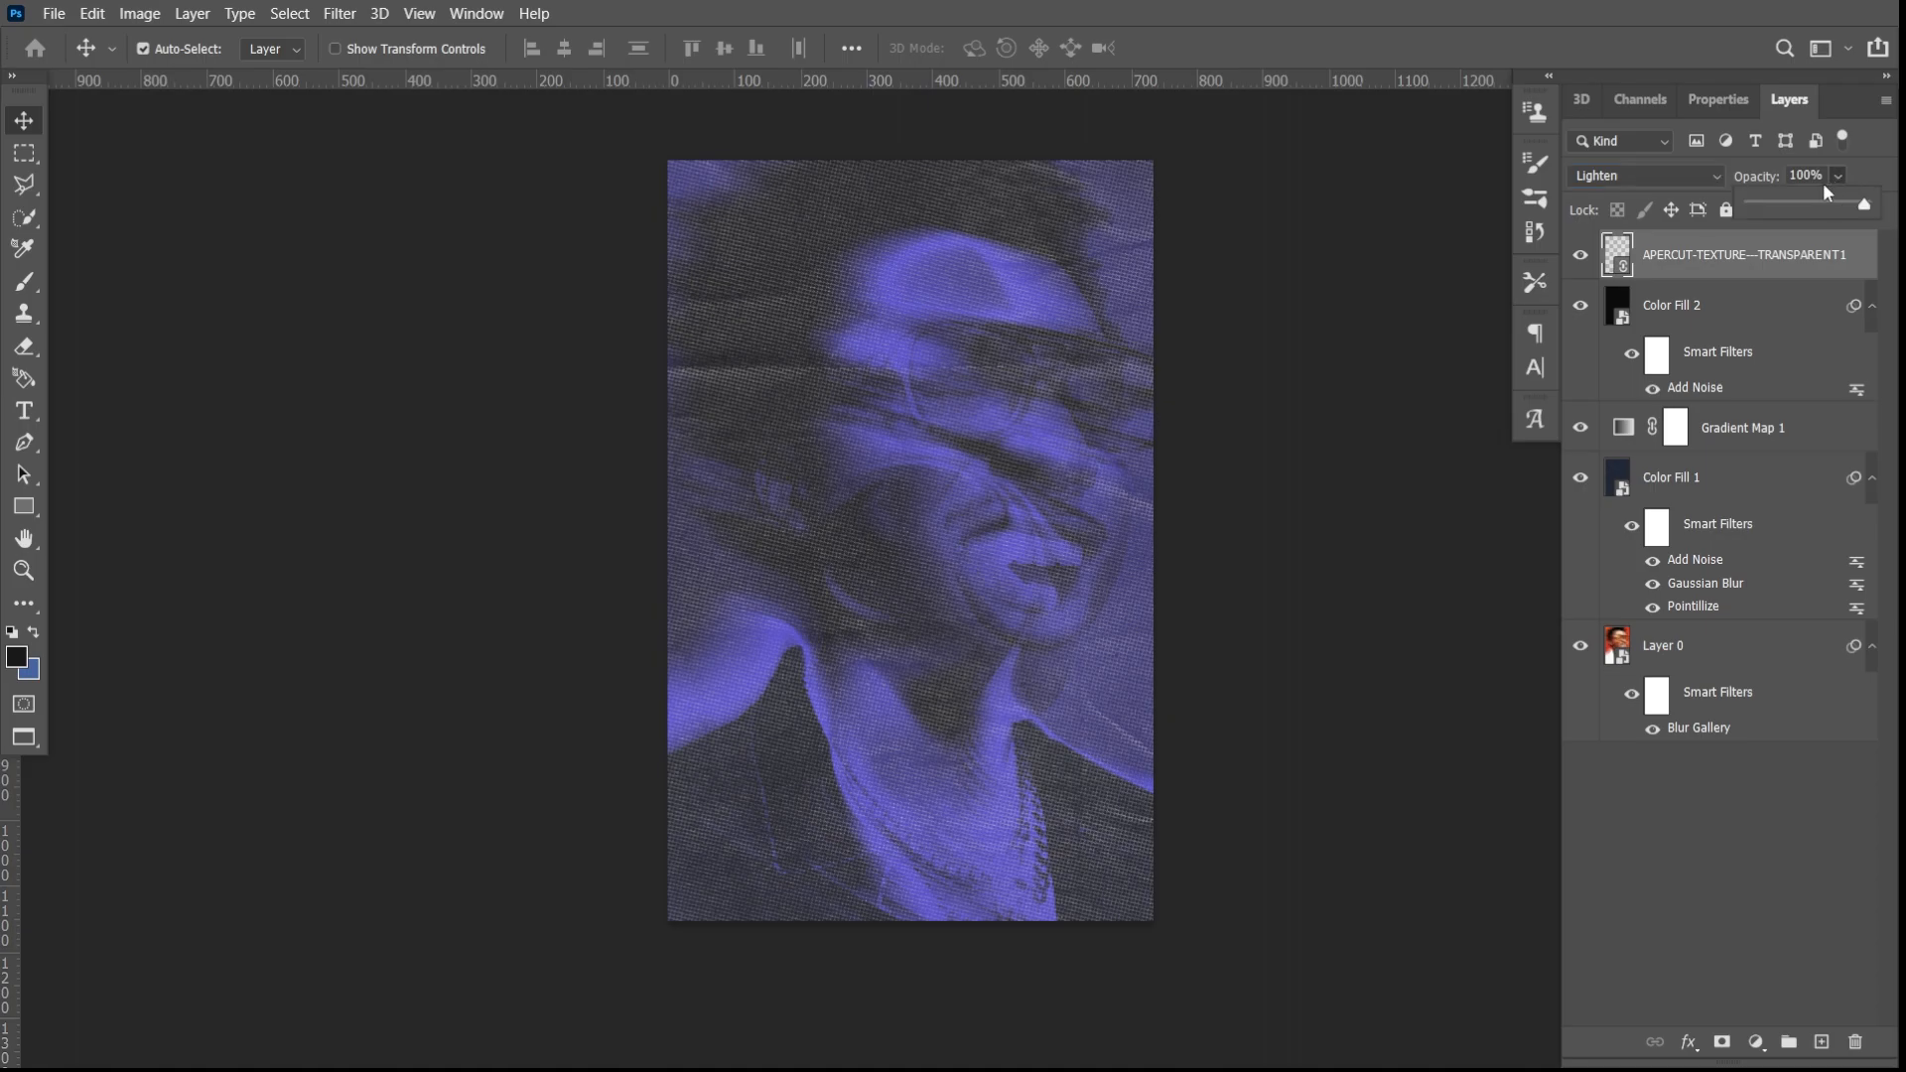
{"action": "left_click", "coordinate": [1804, 203]}
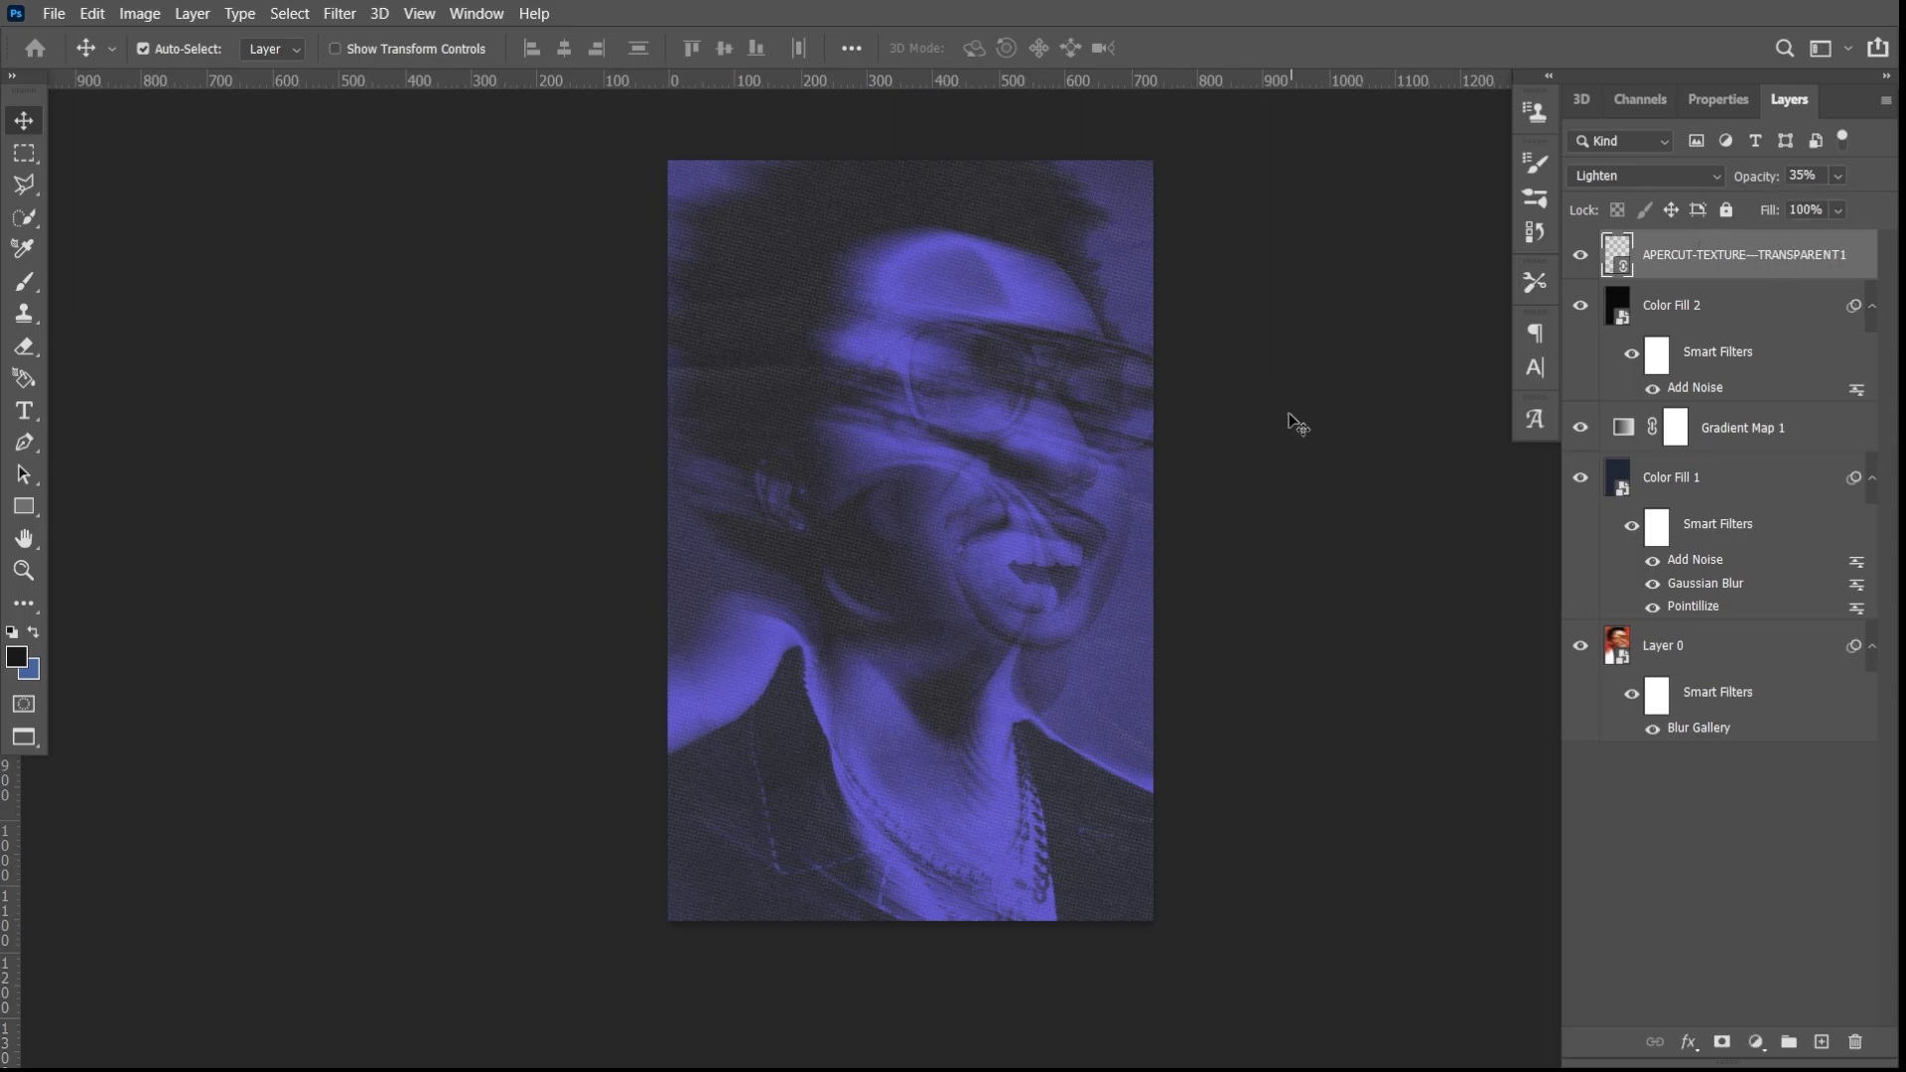
- Examine the paper texture and grain up close on the forehead, glasses, mouth, neck and necklace
{"action": "scroll", "coordinate": [938, 540], "scroll_direction": "up", "scroll_amount": 6}
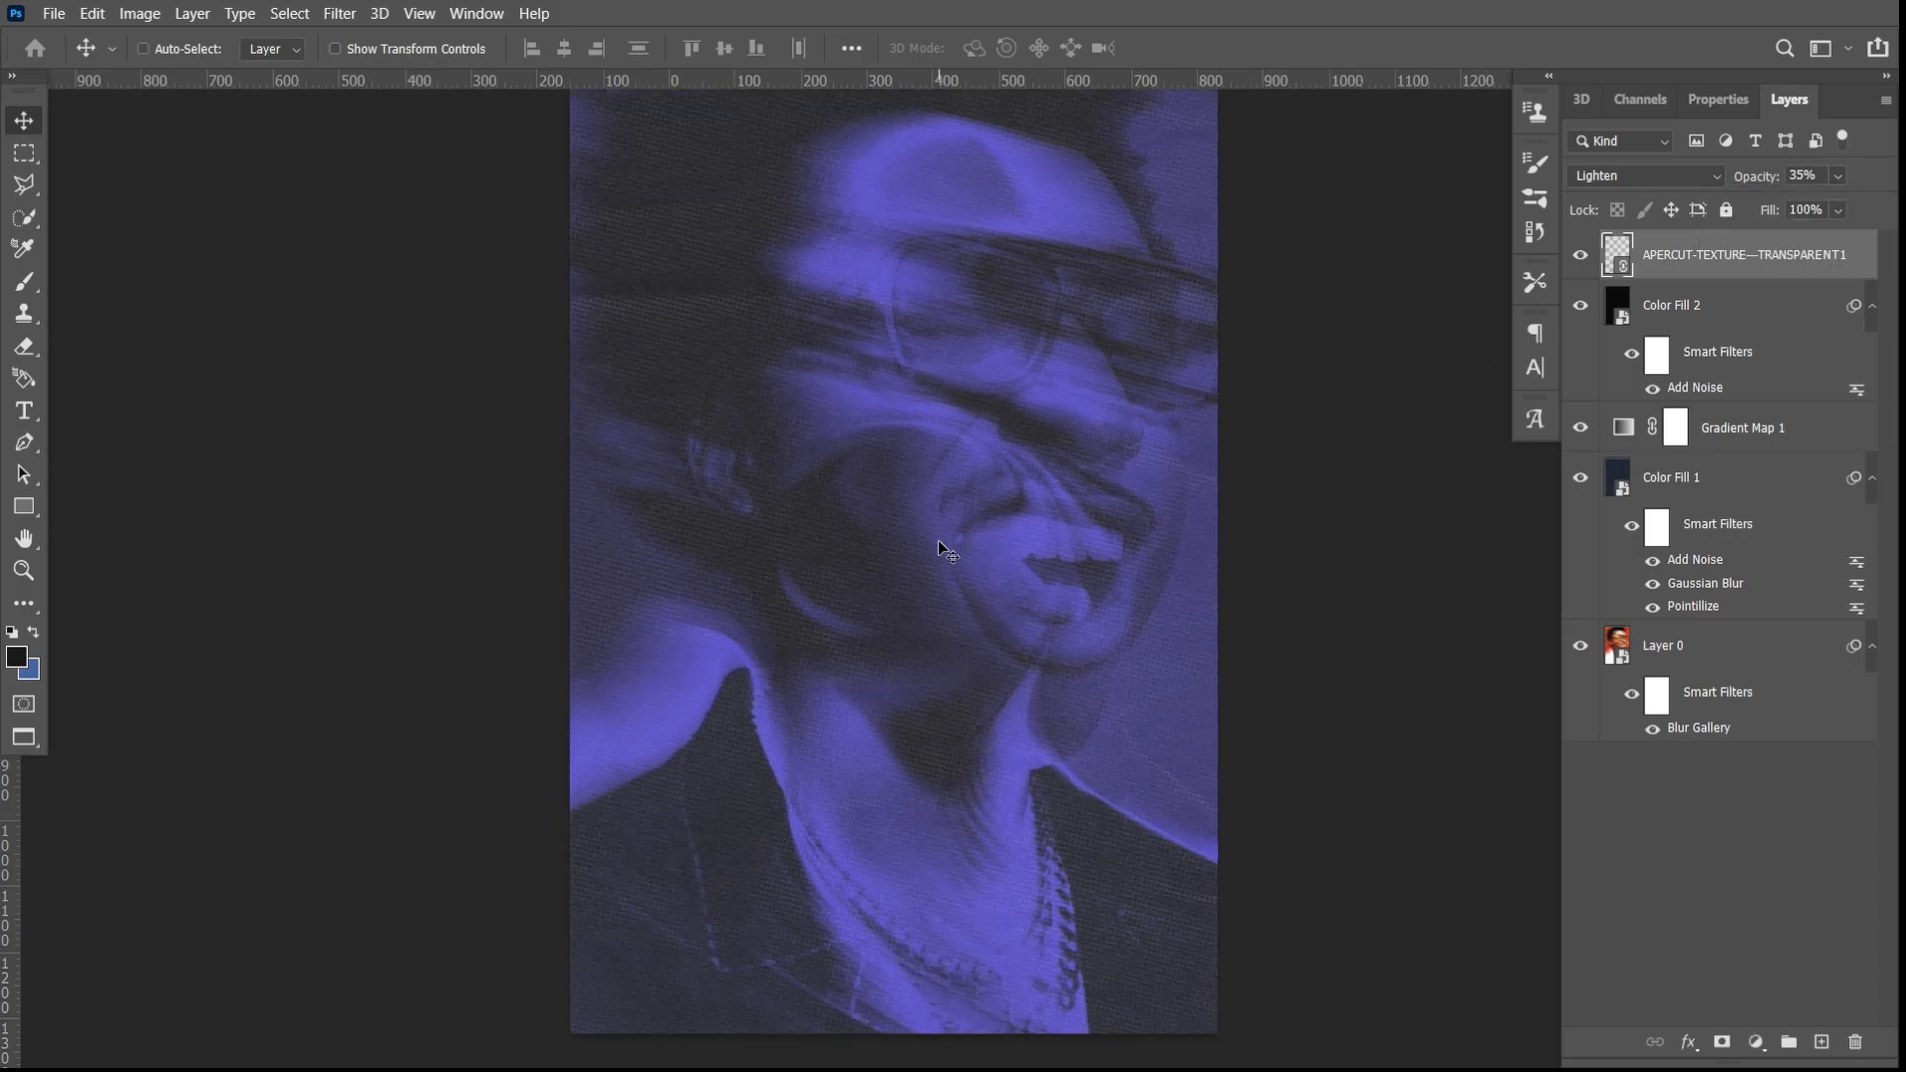
{"action": "scroll", "coordinate": [943, 561], "scroll_direction": "up", "scroll_amount": 5}
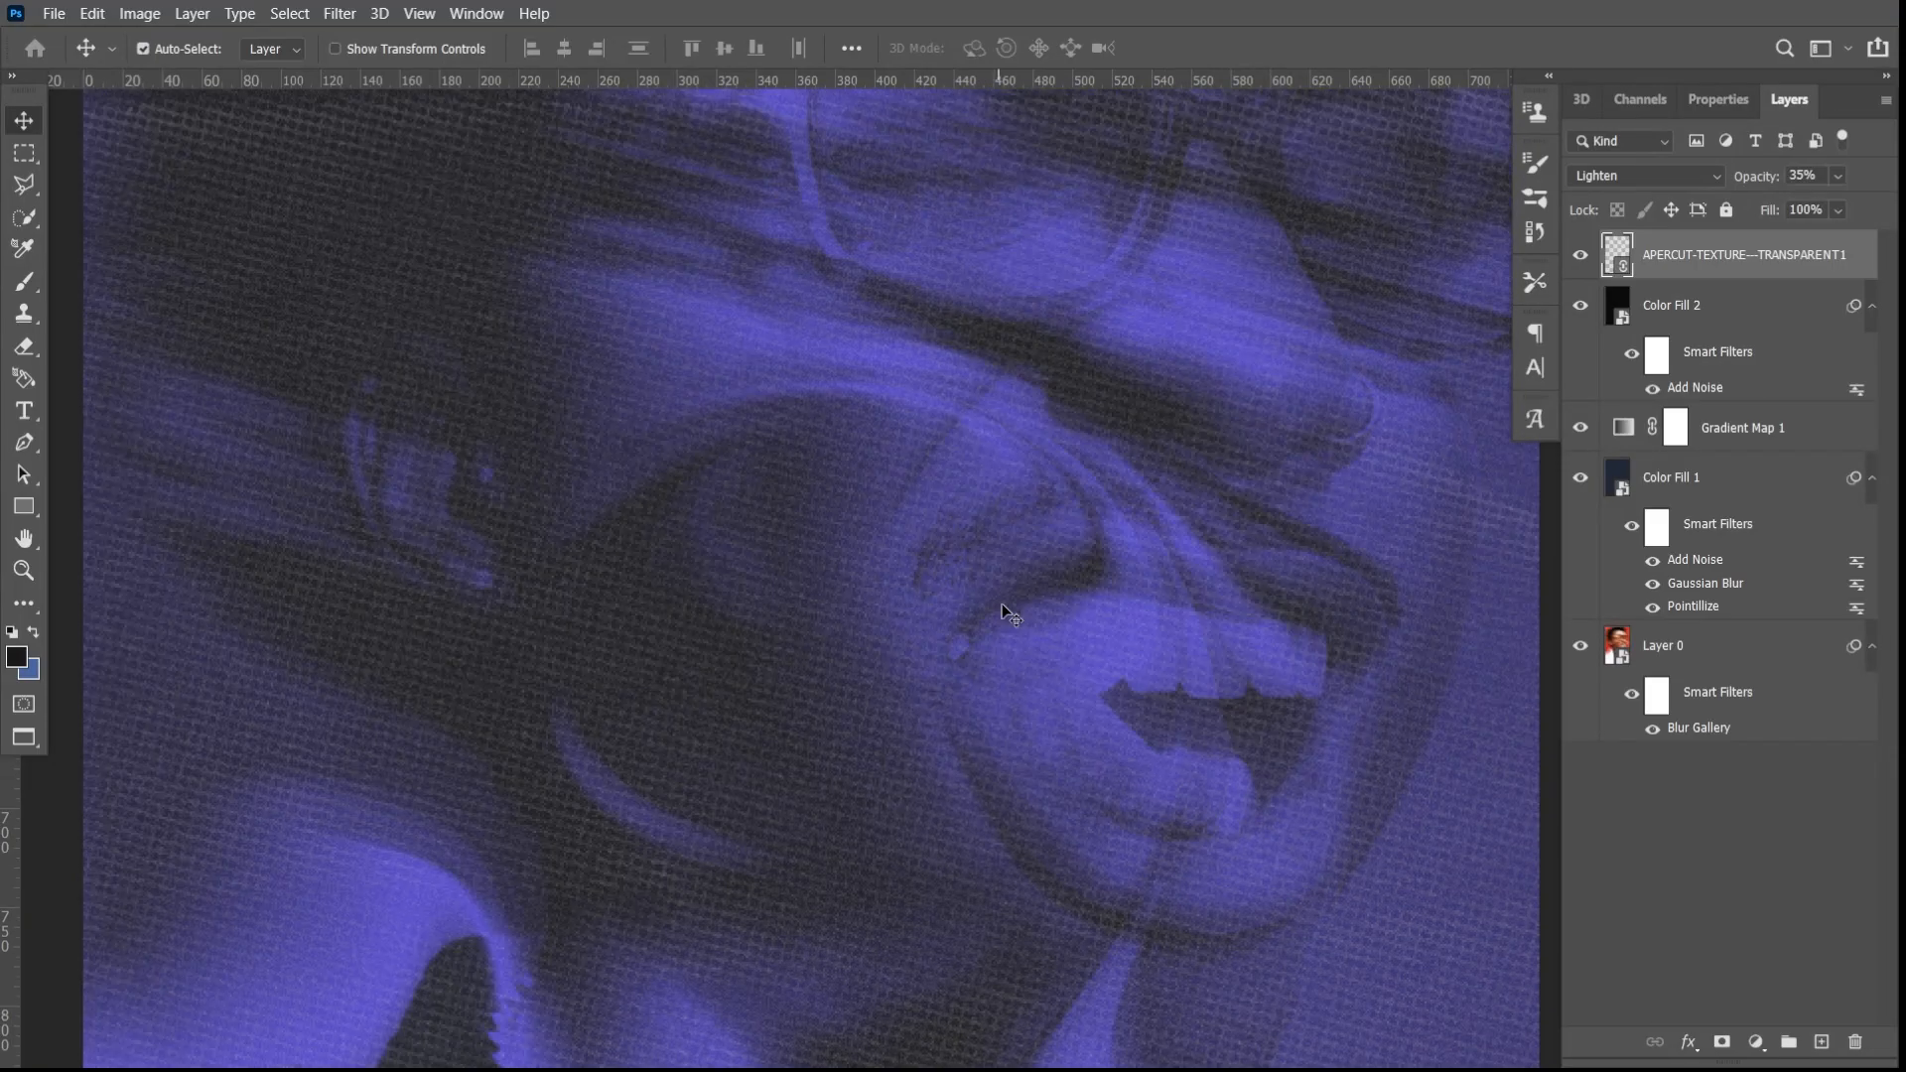
{"action": "scroll", "coordinate": [1028, 626], "scroll_direction": "up", "scroll_amount": 3}
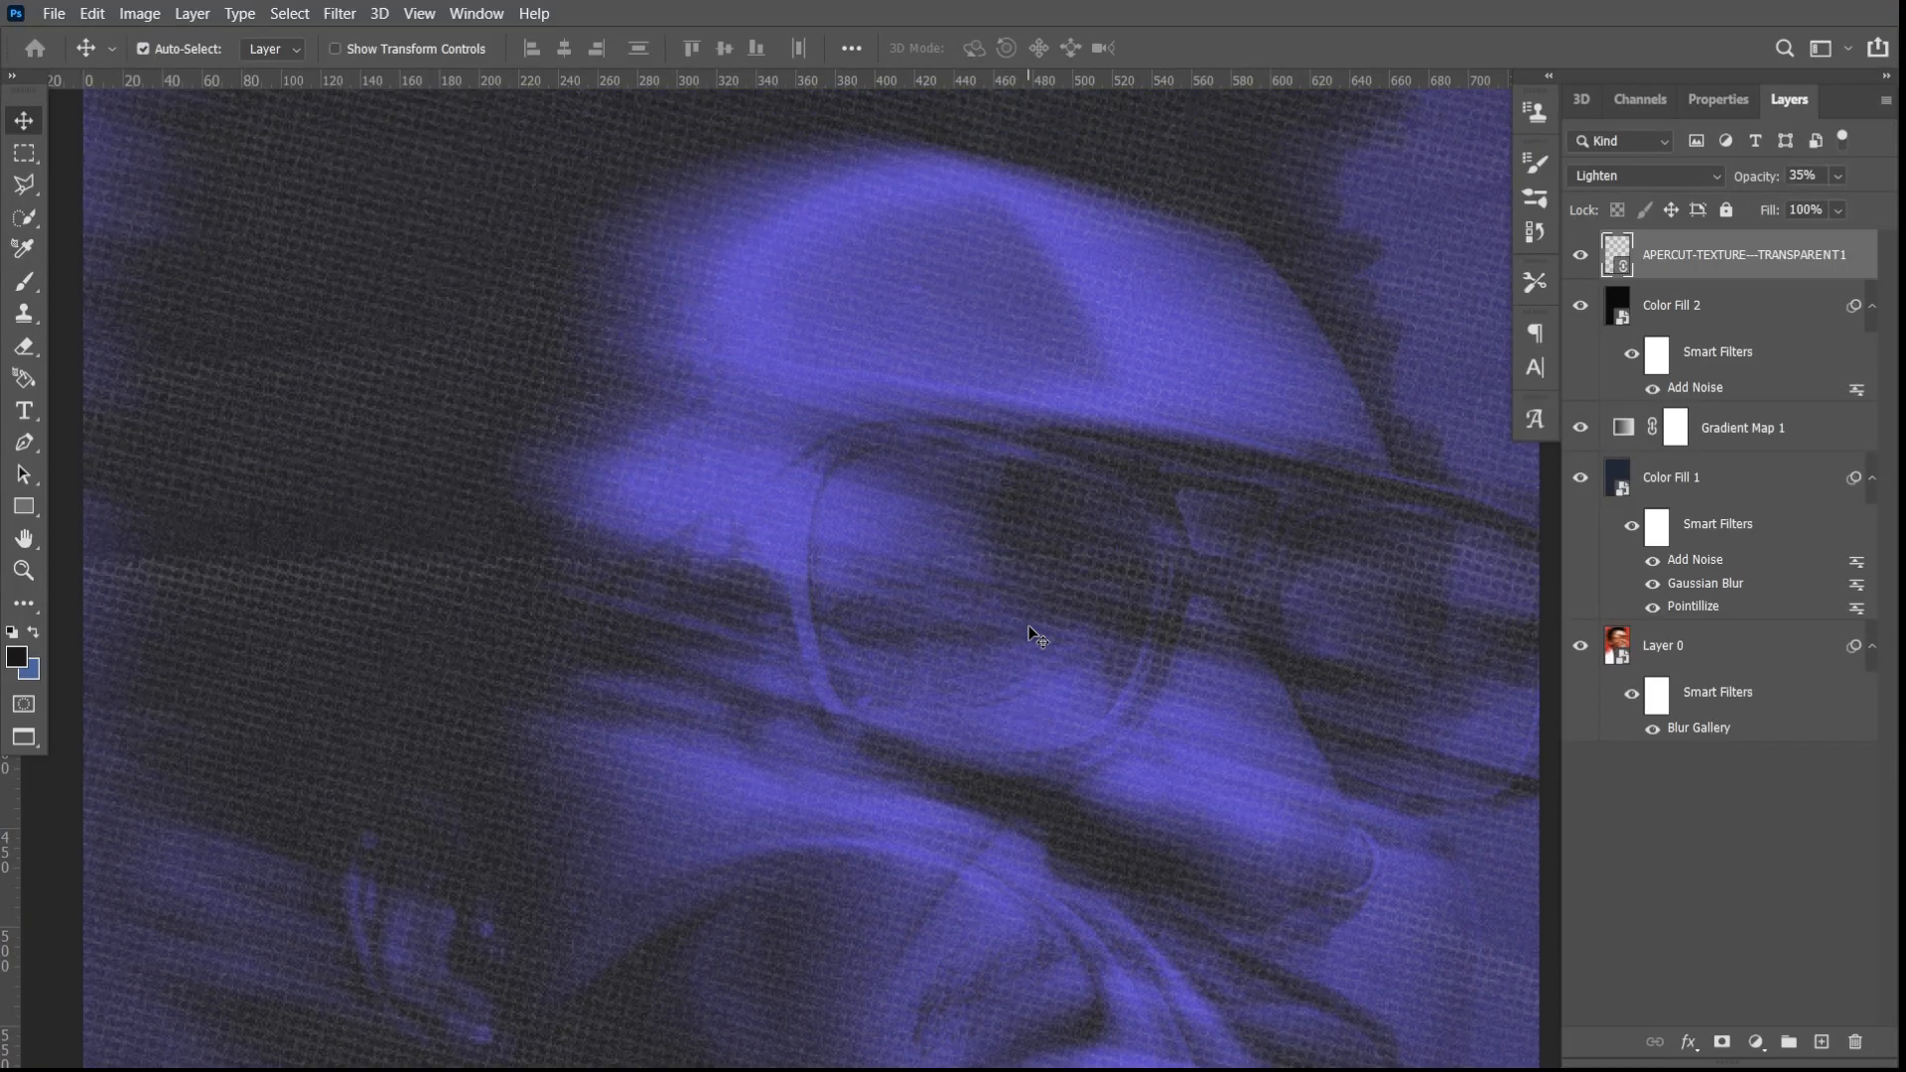
{"action": "scroll", "coordinate": [1029, 626], "scroll_direction": "down", "scroll_amount": 5}
{"action": "scroll", "coordinate": [1034, 638], "scroll_direction": "down", "scroll_amount": 7}
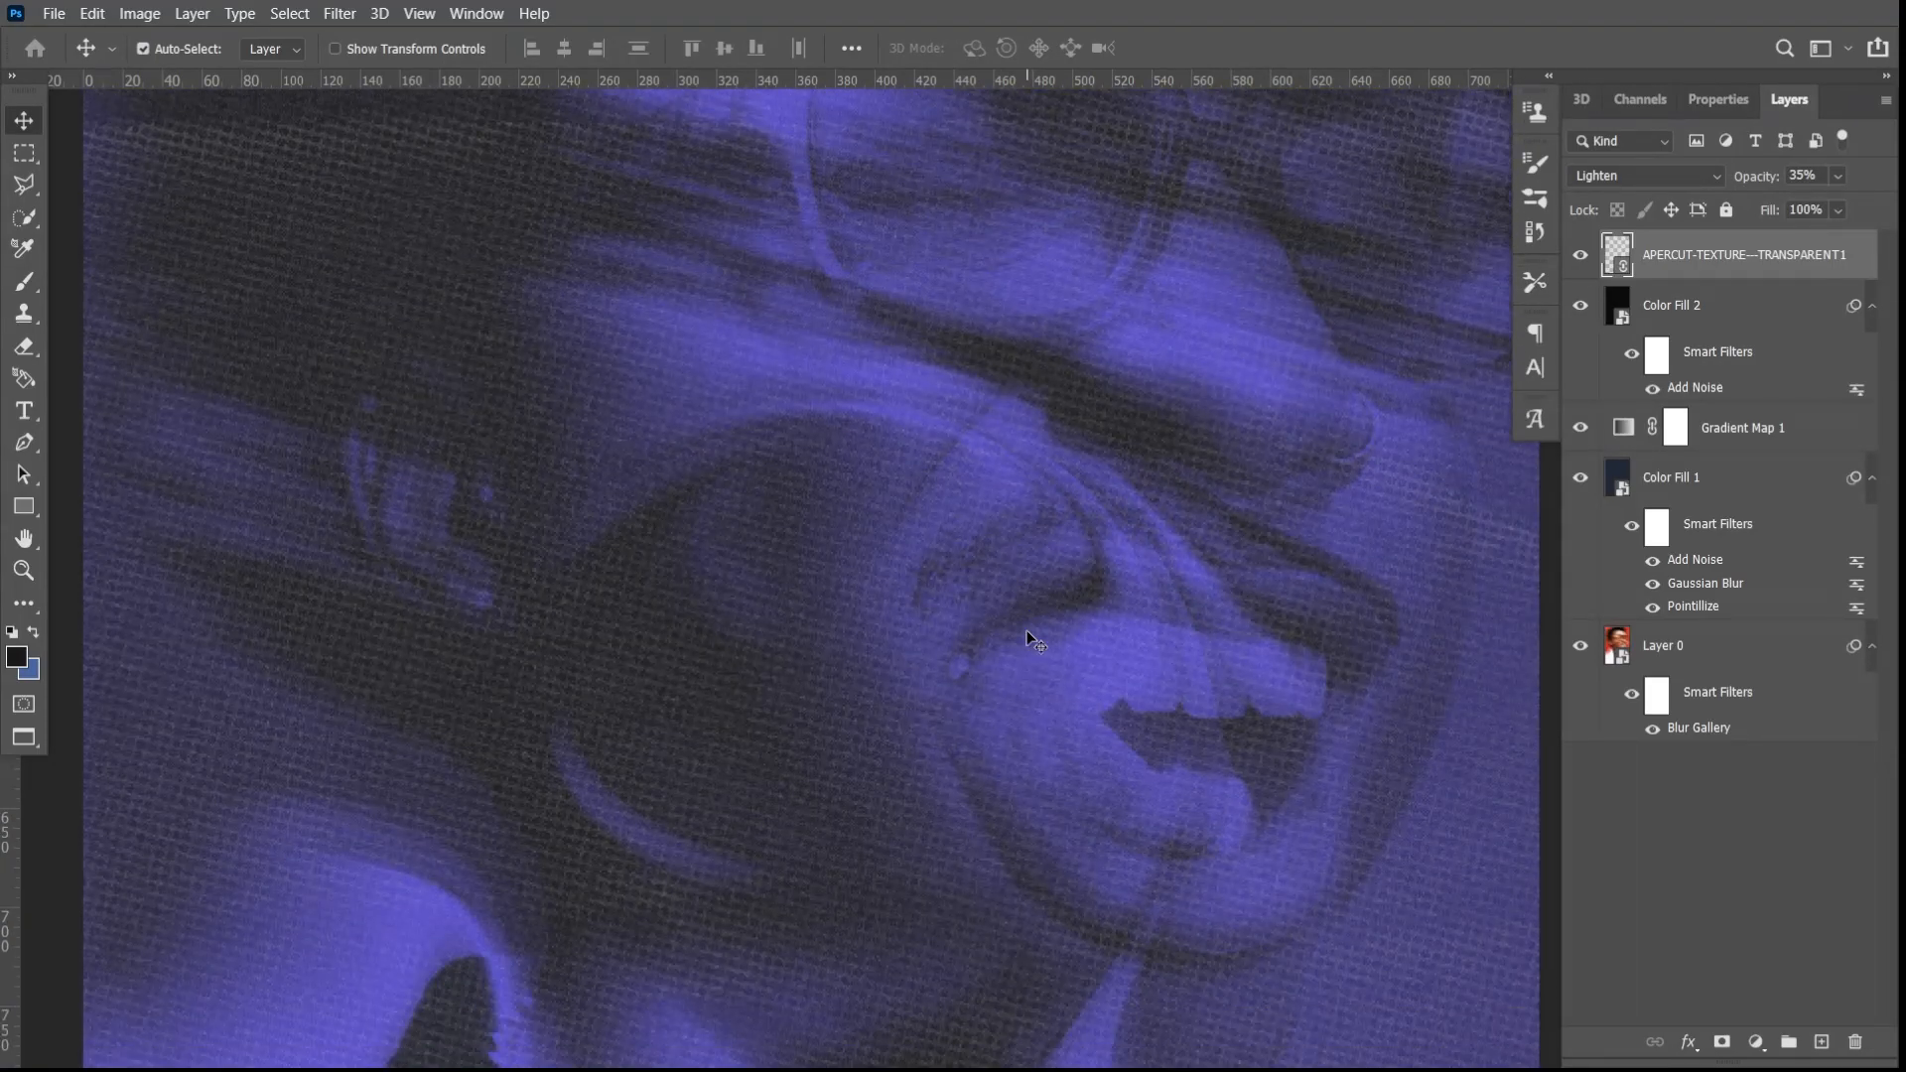
{"action": "scroll", "coordinate": [1022, 634], "scroll_direction": "down", "scroll_amount": 2}
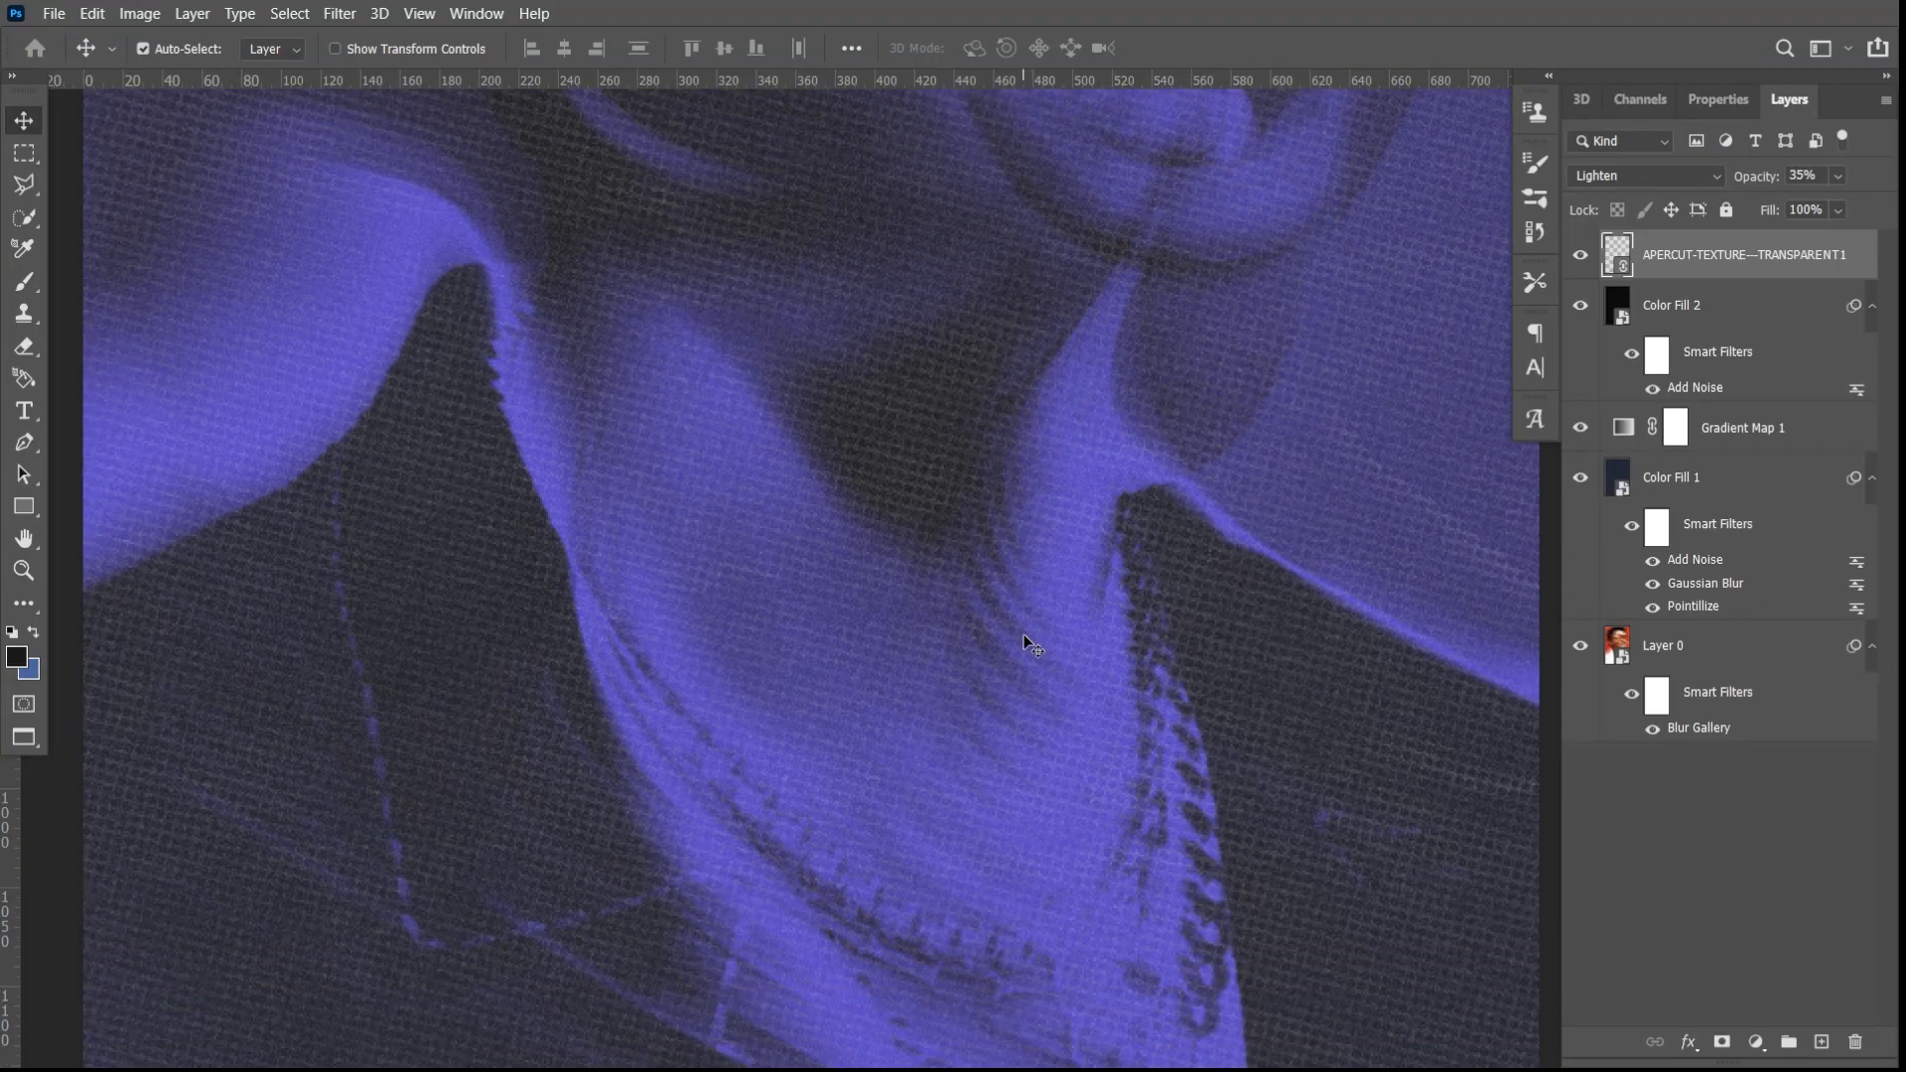
{"action": "scroll", "coordinate": [1023, 635], "scroll_direction": "up", "scroll_amount": 3}
{"action": "scroll", "coordinate": [988, 574], "scroll_direction": "up", "scroll_amount": 2}
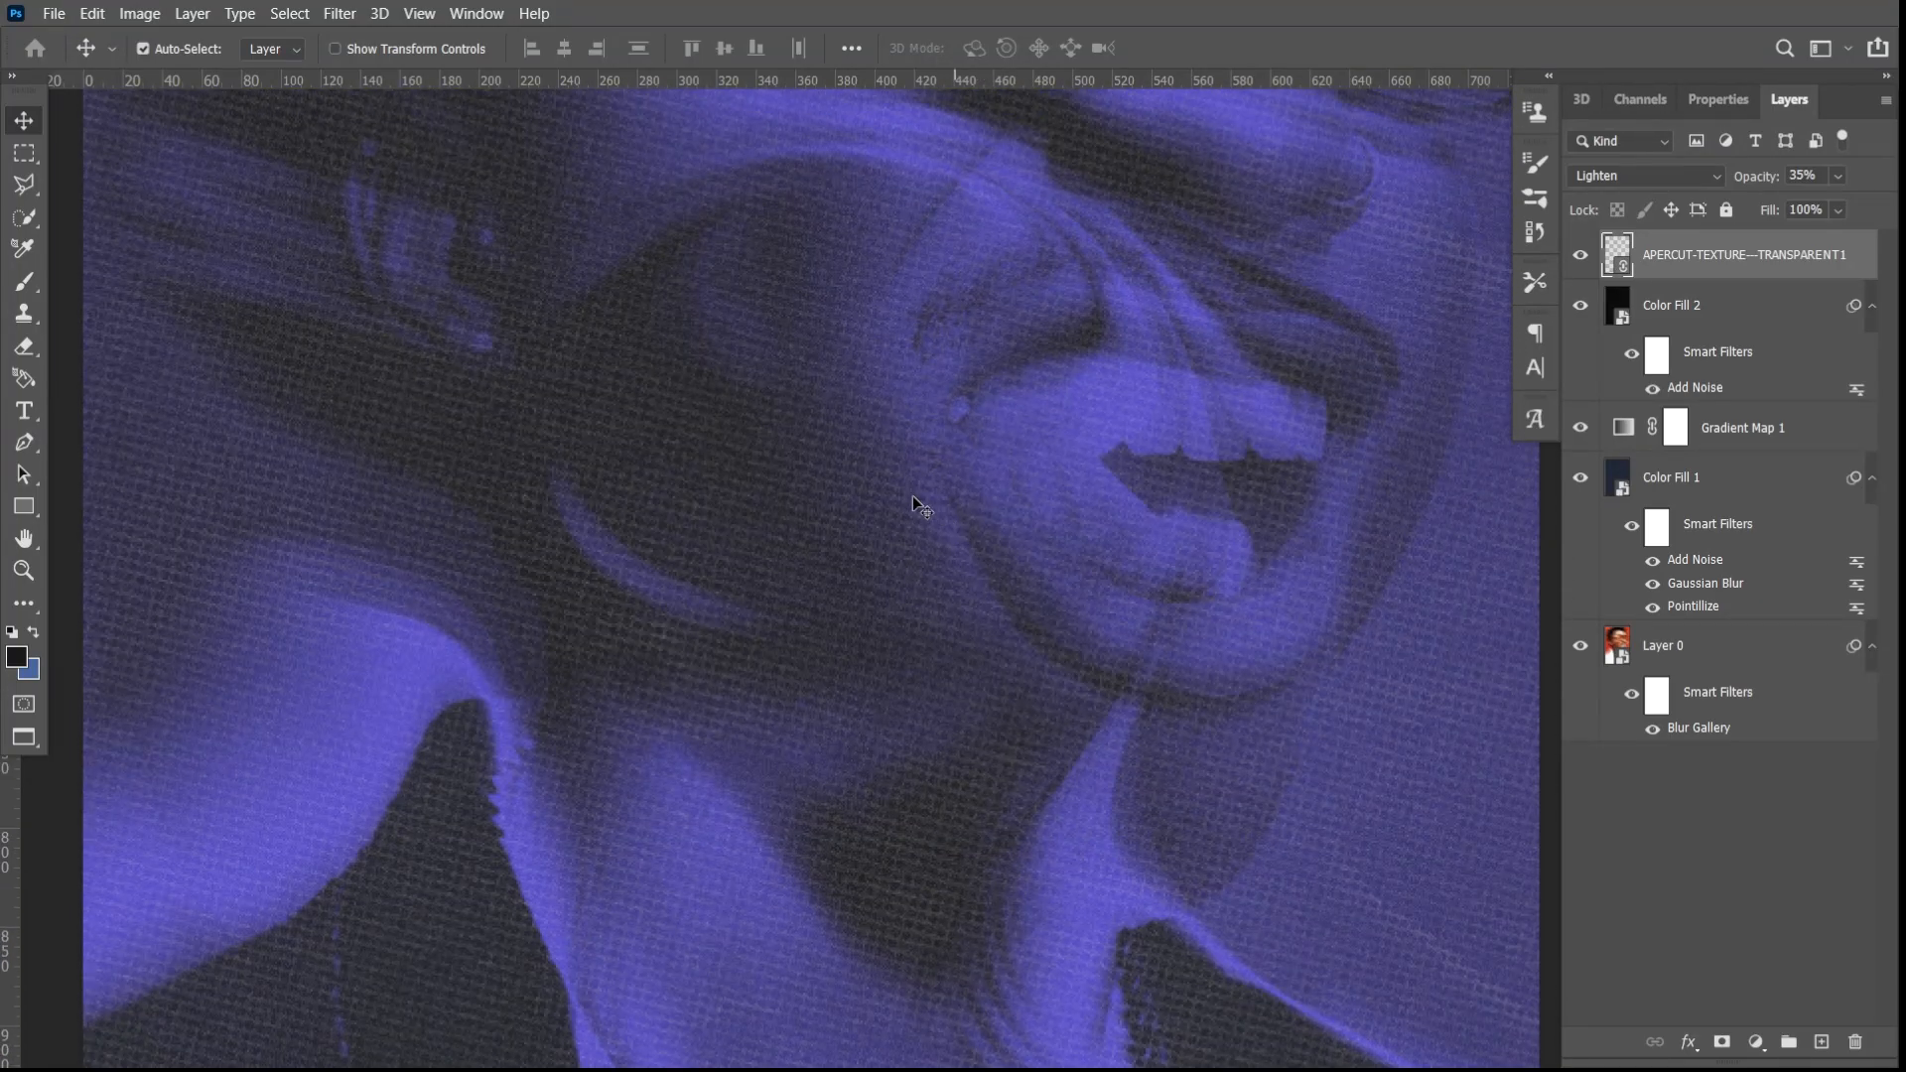
{"action": "scroll", "coordinate": [913, 496], "scroll_direction": "down", "scroll_amount": 5}
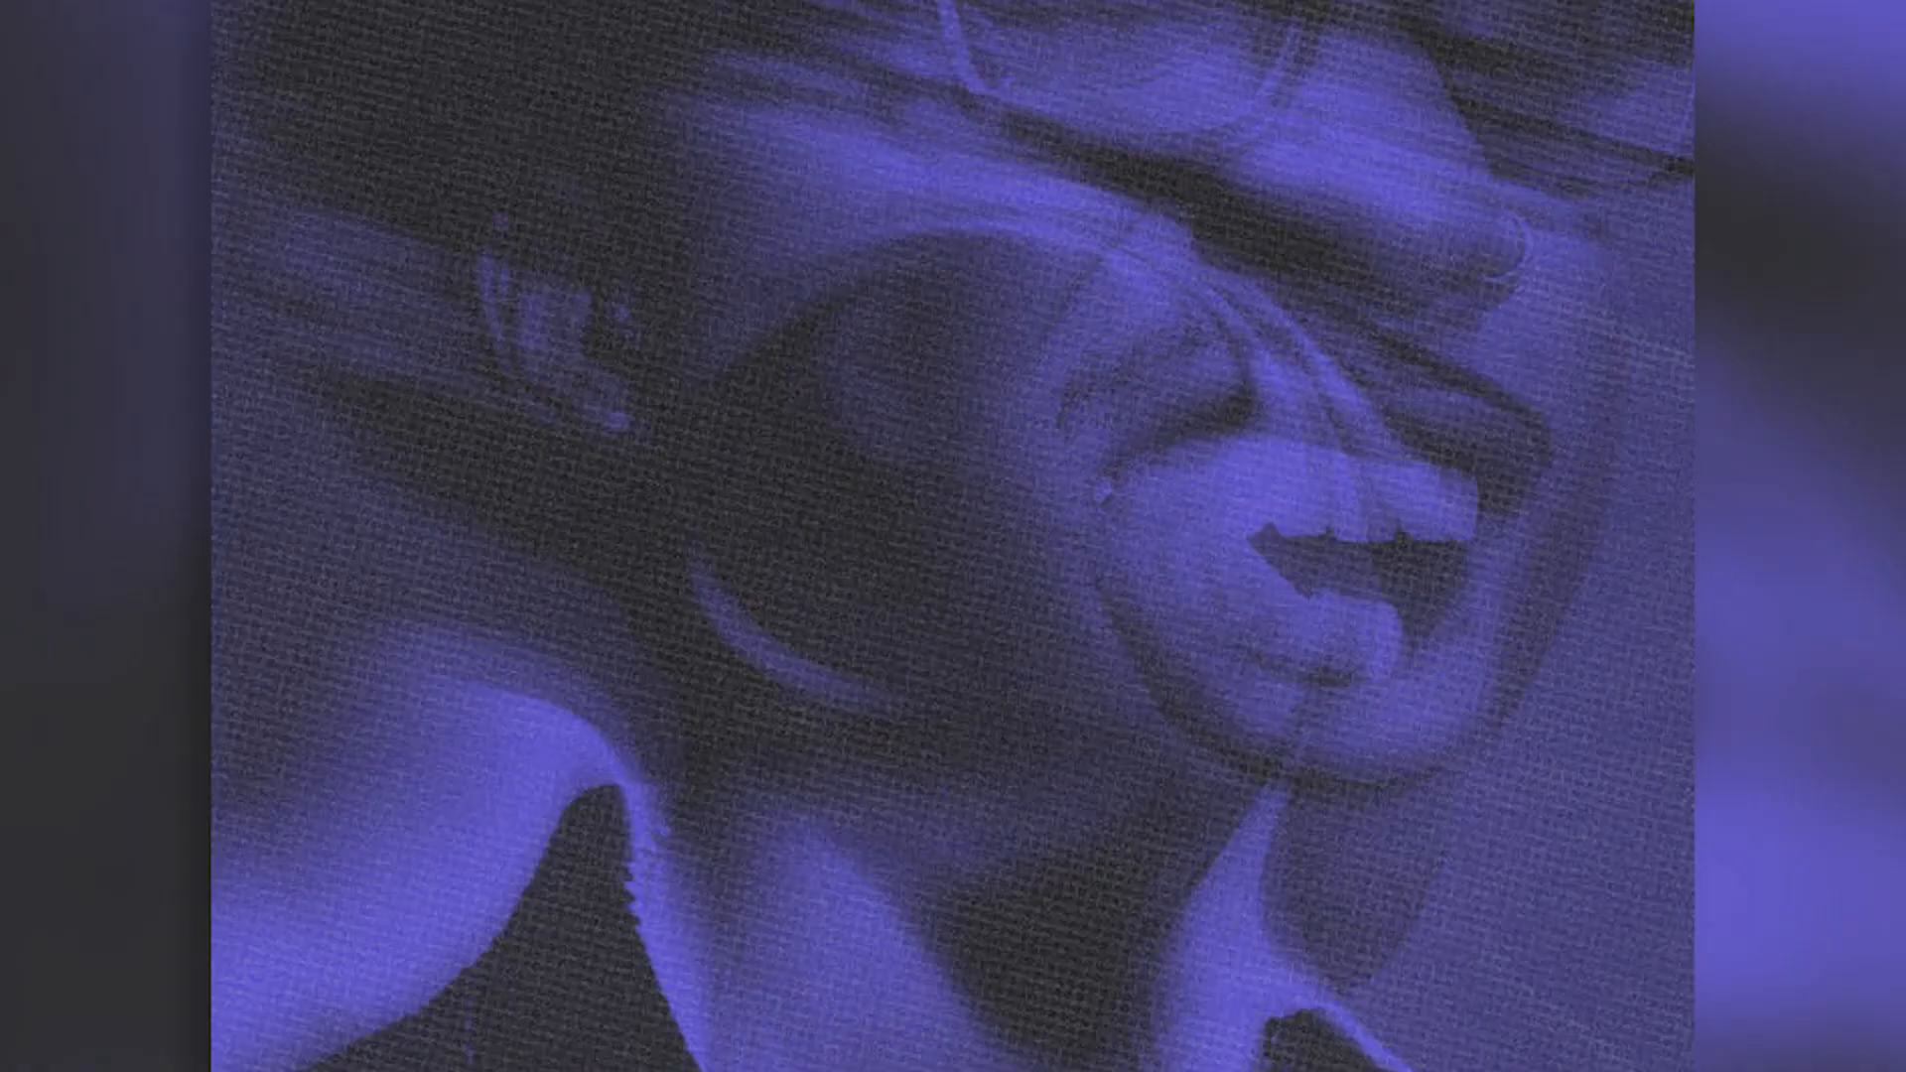